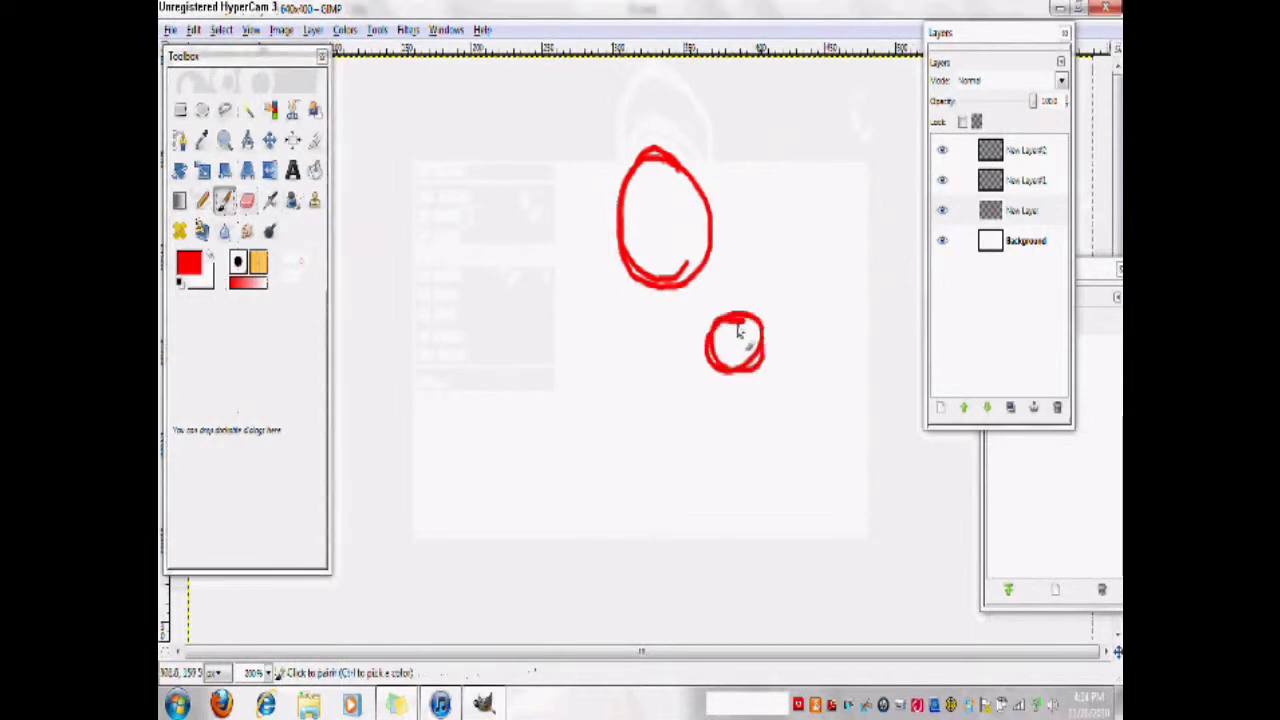
Sketch the horse's muzzle circle, the front of the face and the jaw line in red below the head circle
{"action": "mouse_move", "coordinate": [664, 151]}
{"action": "left_mouse_down"}
{"action": "mouse_move", "coordinate": [715, 392]}
{"action": "mouse_move", "coordinate": [648, 350]}
{"action": "left_mouse_up"}
{"action": "key", "text": "ctrl+z"}
{"action": "left_click_drag", "start_coordinate": [690, 186], "coordinate": [728, 370]}
{"action": "key", "text": "ctrl+z"}
{"action": "mouse_move", "coordinate": [710, 244]}
{"action": "left_mouse_down"}
{"action": "mouse_move", "coordinate": [692, 400]}
{"action": "mouse_move", "coordinate": [598, 252]}
{"action": "left_mouse_up"}
{"action": "key", "text": "ctrl+z"}
{"action": "left_click_drag", "start_coordinate": [709, 200], "coordinate": [729, 370]}
{"action": "key", "text": "ctrl+z"}
{"action": "mouse_move", "coordinate": [710, 235]}
{"action": "left_mouse_down"}
{"action": "mouse_move", "coordinate": [713, 280]}
{"action": "mouse_move", "coordinate": [629, 334]}
{"action": "left_mouse_up"}
{"action": "key", "text": "ctrl+z"}
{"action": "mouse_move", "coordinate": [597, 218]}
{"action": "left_mouse_down"}
{"action": "mouse_move", "coordinate": [646, 382]}
{"action": "mouse_move", "coordinate": [660, 356]}
{"action": "mouse_move", "coordinate": [594, 277]}
{"action": "mouse_move", "coordinate": [717, 310]}
{"action": "left_mouse_up"}
{"action": "key", "text": "ctrl+z"}
{"action": "key", "text": "ctrl+z"}
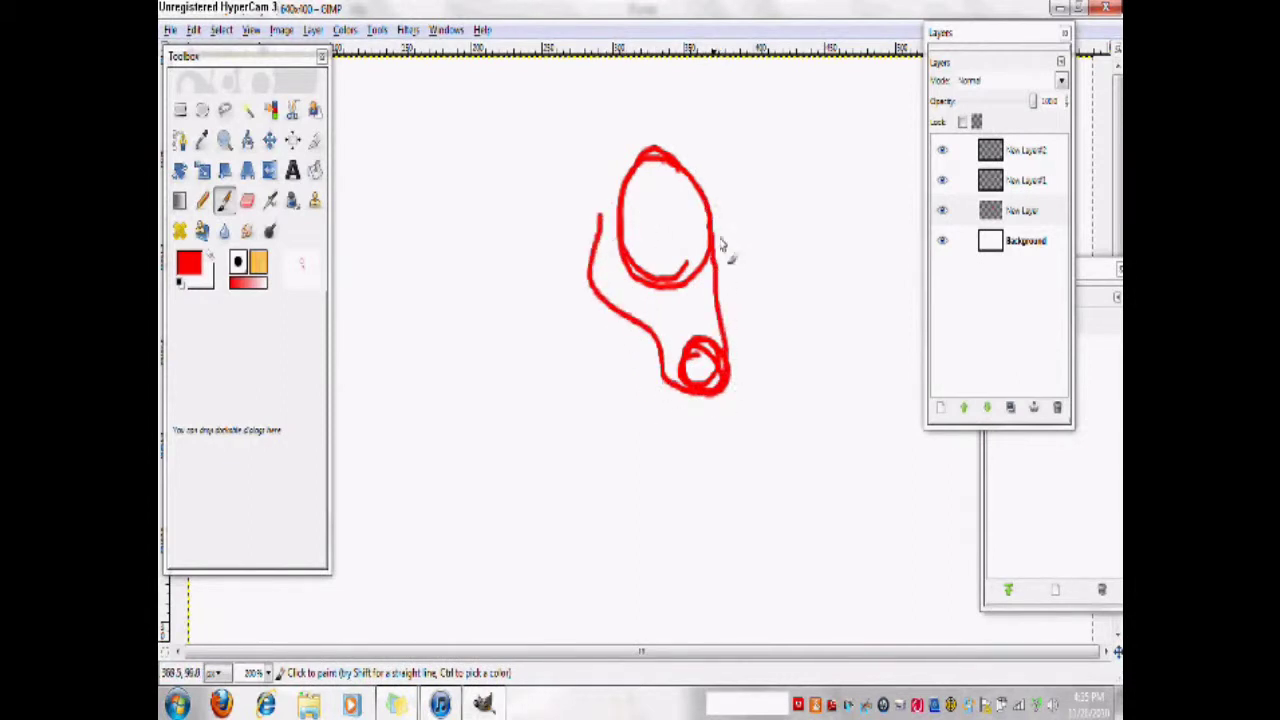
{"action": "key", "text": "ctrl+z"}
Sketch two pointed ears and a curved forelock over the head circle in red
{"action": "left_click_drag", "start_coordinate": [660, 152], "coordinate": [667, 72]}
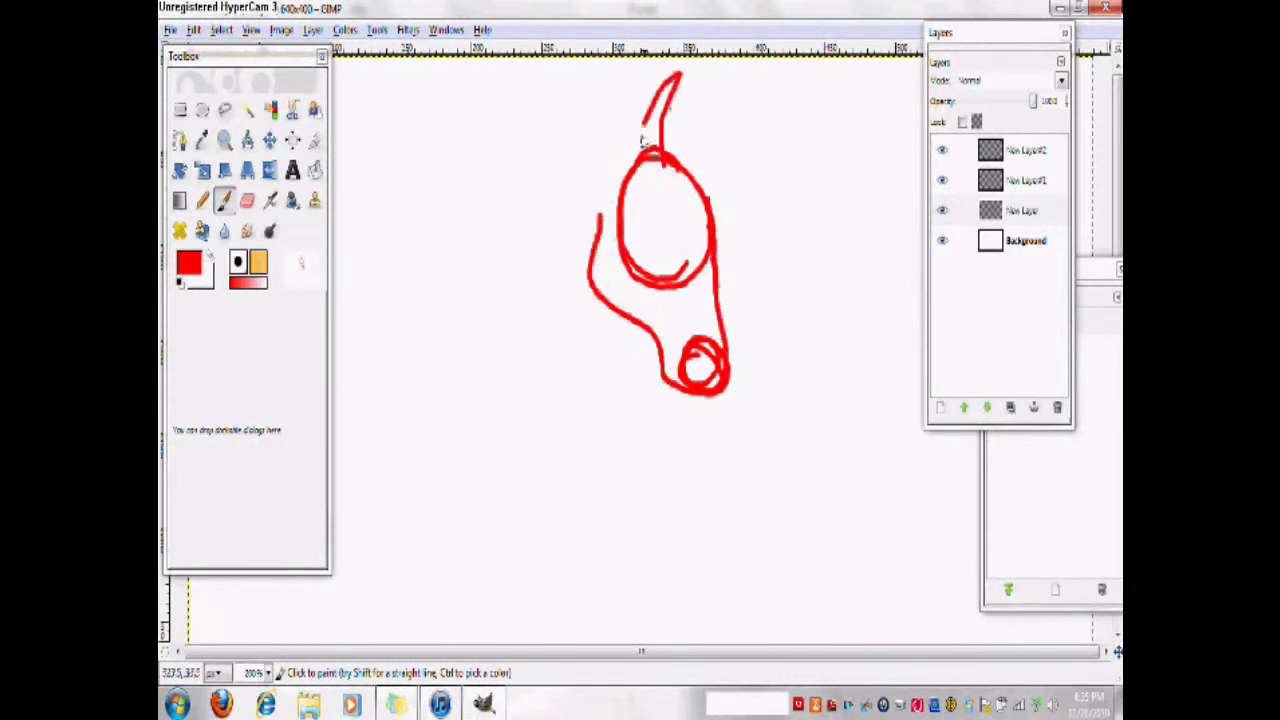
{"action": "mouse_move", "coordinate": [733, 200]}
{"action": "left_mouse_down"}
{"action": "mouse_move", "coordinate": [710, 272]}
{"action": "mouse_move", "coordinate": [671, 183]}
{"action": "left_mouse_up"}
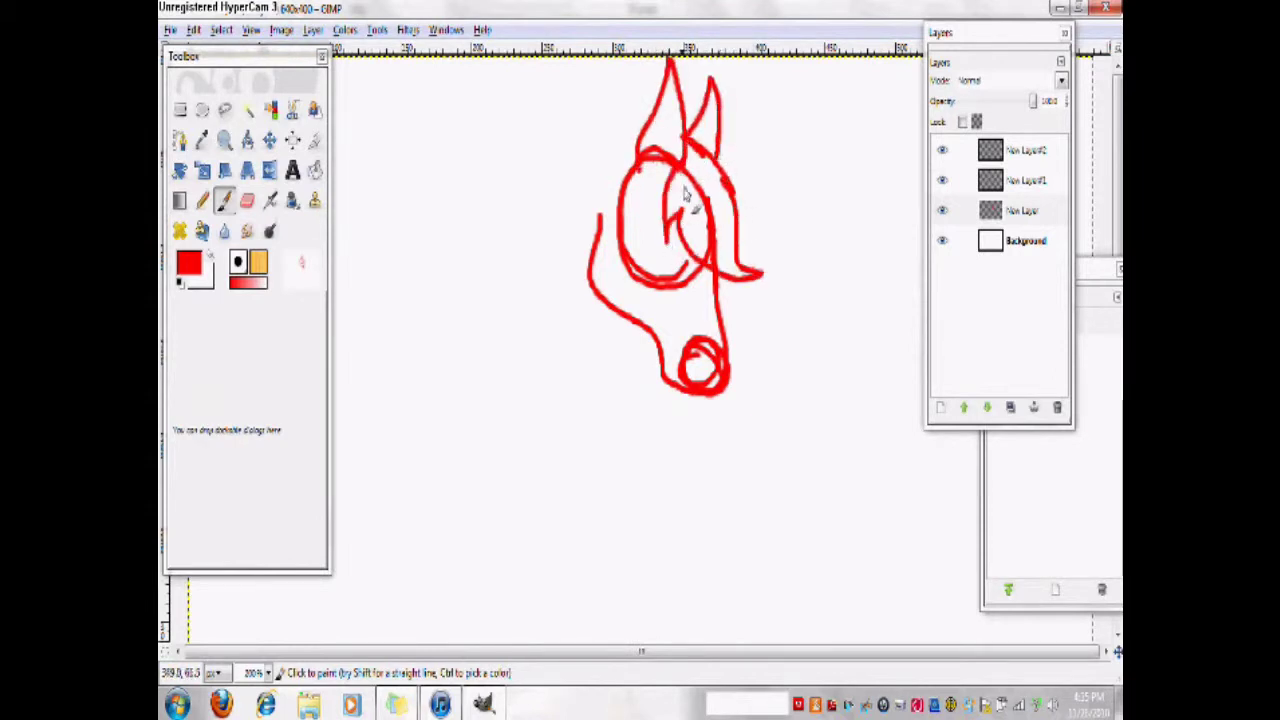
{"action": "key", "text": "ctrl+z"}
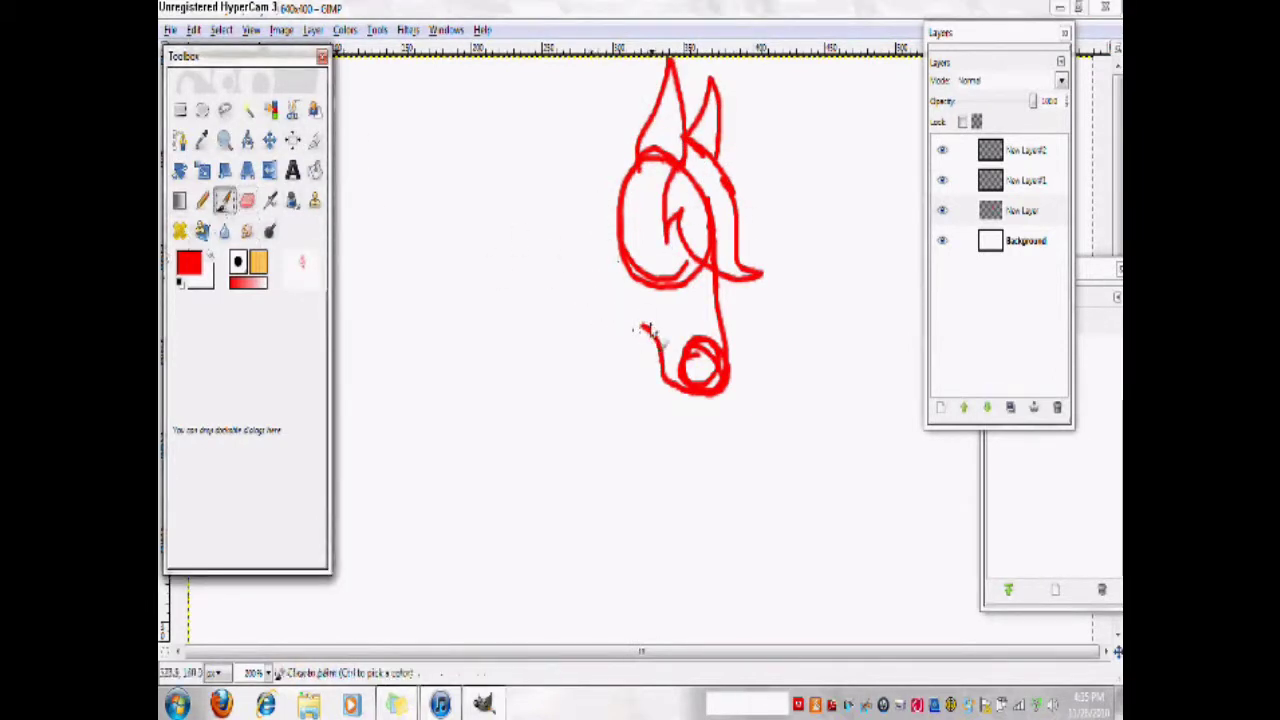
Redraw the jaw line from the cheek to the muzzle, erasing the stray parts of the old line
{"action": "left_click_drag", "start_coordinate": [648, 325], "coordinate": [596, 236]}
{"action": "key", "text": "ctrl+z"}
{"action": "key", "text": "ctrl+z"}
{"action": "left_click_drag", "start_coordinate": [590, 271], "coordinate": [656, 343]}
{"action": "key", "text": "ctrl+z"}
{"action": "mouse_move", "coordinate": [594, 229]}
{"action": "left_mouse_down"}
{"action": "mouse_move", "coordinate": [659, 348]}
{"action": "mouse_move", "coordinate": [638, 330]}
{"action": "left_mouse_up"}
{"action": "left_click", "coordinate": [247, 201]}
{"action": "left_click", "coordinate": [225, 201]}
Sketch the arched neck line running from the top of the head toward the back
{"action": "mouse_move", "coordinate": [640, 156]}
{"action": "left_mouse_down"}
{"action": "mouse_move", "coordinate": [477, 206]}
{"action": "mouse_move", "coordinate": [588, 158]}
{"action": "mouse_move", "coordinate": [470, 250]}
{"action": "left_mouse_up"}
{"action": "key", "text": "ctrl+z"}
{"action": "key", "text": "ctrl+z"}
Sketch the chest line and the front contours of the standing and raised forelegs
{"action": "left_click_drag", "start_coordinate": [601, 395], "coordinate": [705, 668]}
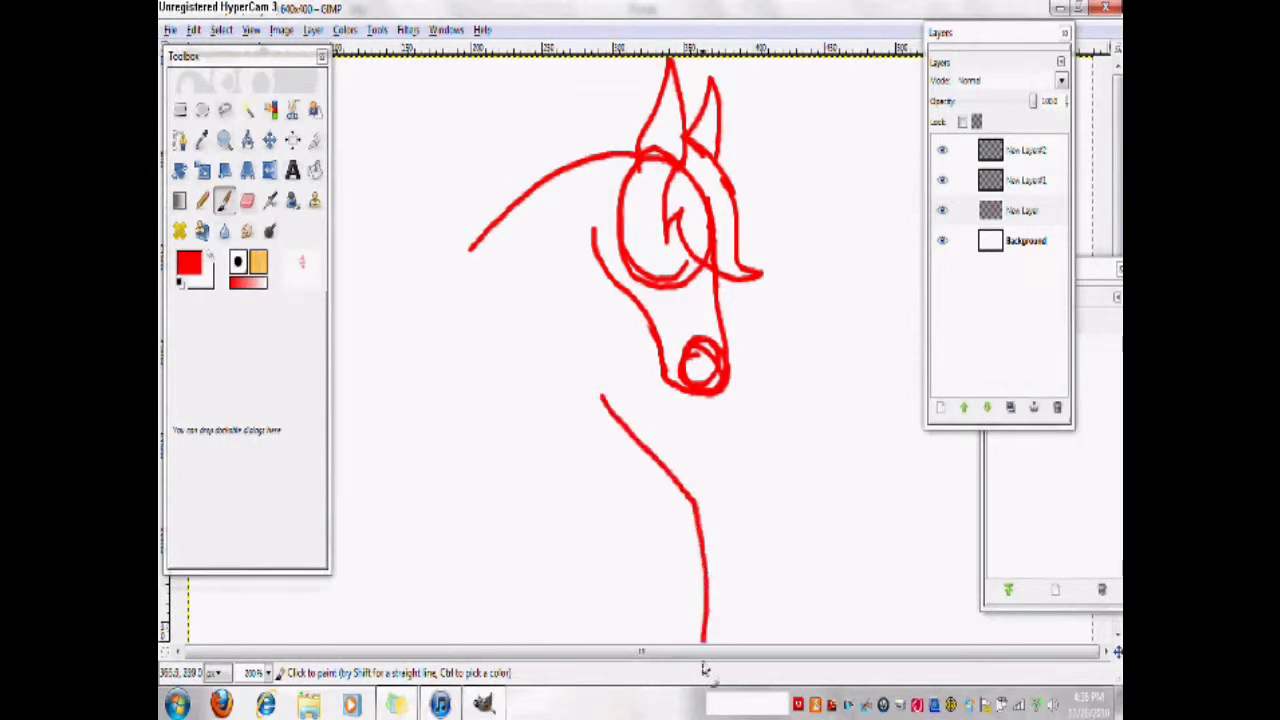
{"action": "key", "text": "ctrl+z"}
{"action": "left_click_drag", "start_coordinate": [594, 275], "coordinate": [651, 652]}
{"action": "key", "text": "ctrl+z"}
{"action": "key", "text": "ctrl+z"}
{"action": "key", "text": "ctrl+z"}
{"action": "mouse_move", "coordinate": [577, 418]}
{"action": "left_mouse_down"}
{"action": "mouse_move", "coordinate": [655, 672]}
{"action": "mouse_move", "coordinate": [652, 643]}
{"action": "left_mouse_up"}
{"action": "mouse_move", "coordinate": [603, 260]}
{"action": "left_mouse_down"}
{"action": "mouse_move", "coordinate": [585, 413]}
{"action": "mouse_move", "coordinate": [700, 532]}
{"action": "left_mouse_up"}
{"action": "key", "text": "ctrl+z"}
{"action": "left_click_drag", "start_coordinate": [586, 396], "coordinate": [774, 580]}
Move the toolbox clear of the drawing and sketch the back and rump line out to the canvas edge
{"action": "left_click_drag", "start_coordinate": [253, 59], "coordinate": [1003, 86]}
{"action": "mouse_move", "coordinate": [1117, 152]}
{"action": "left_mouse_down"}
{"action": "mouse_move", "coordinate": [1117, 270]}
{"action": "mouse_move", "coordinate": [1117, 150]}
{"action": "left_mouse_up"}
{"action": "mouse_move", "coordinate": [470, 248]}
{"action": "left_mouse_down"}
{"action": "mouse_move", "coordinate": [329, 196]}
{"action": "mouse_move", "coordinate": [186, 194]}
{"action": "left_mouse_up"}
Complete the standing foreleg with its hoof and rear contour down to the canvas's lower edge
{"action": "scroll", "coordinate": [655, 500], "scroll_direction": "down", "scroll_amount": 3}
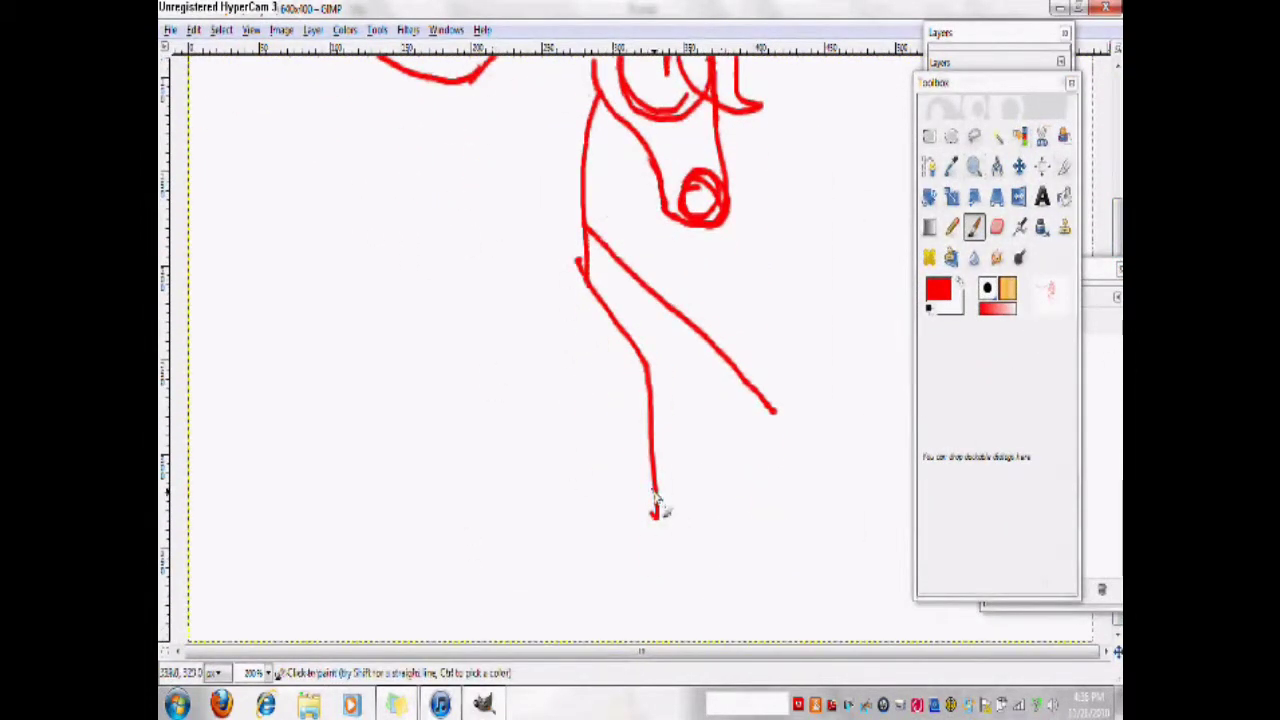
{"action": "key", "text": "ctrl+z"}
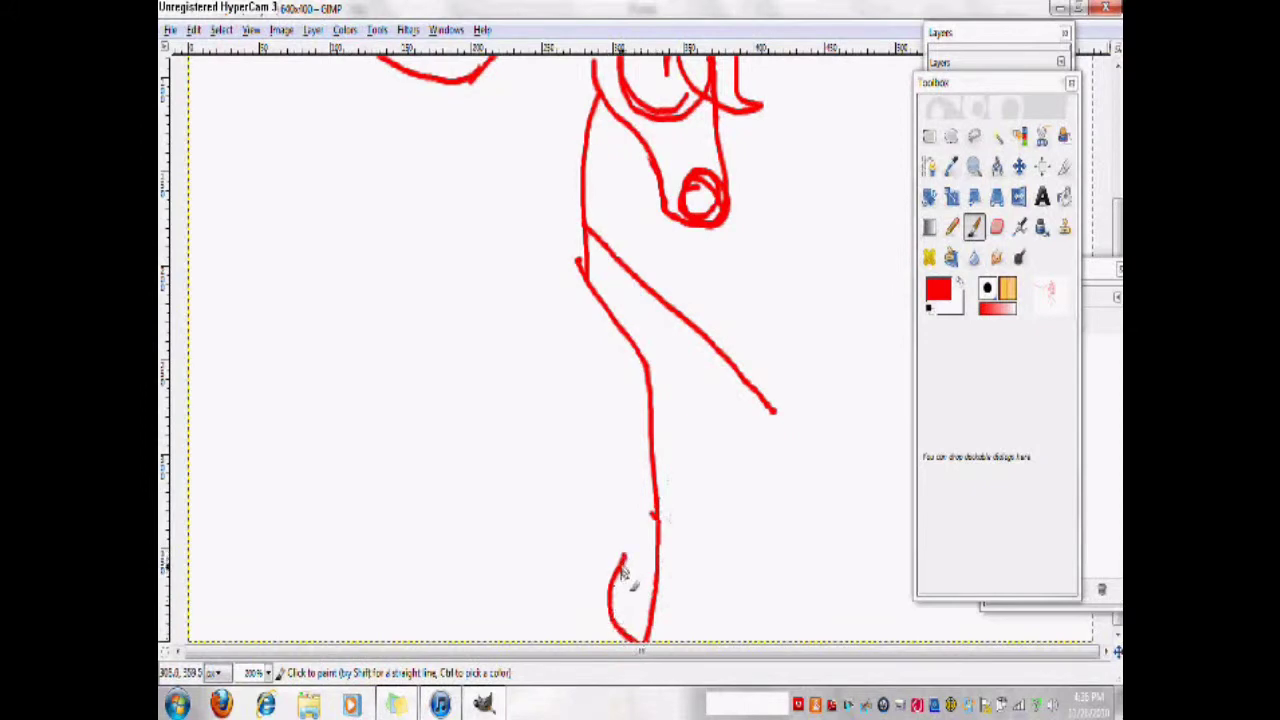
{"action": "mouse_move", "coordinate": [620, 460]}
{"action": "left_mouse_down"}
{"action": "mouse_move", "coordinate": [614, 408]}
{"action": "mouse_move", "coordinate": [516, 296]}
{"action": "left_mouse_up"}
{"action": "scroll", "coordinate": [748, 490], "scroll_direction": "up", "scroll_amount": 2}
{"action": "scroll", "coordinate": [778, 468], "scroll_direction": "down", "scroll_amount": 2}
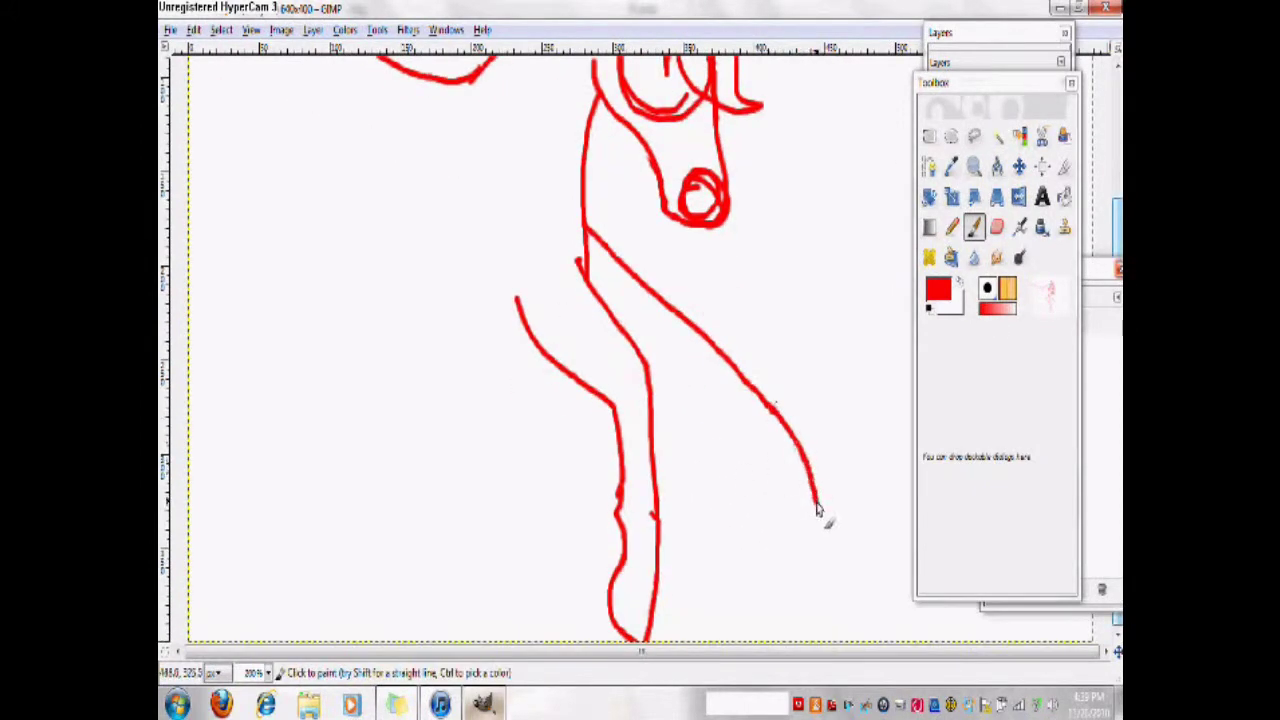
Sketch the lower part of the raised foreleg with its hoof and underside, joining it to the standing foreleg
{"action": "key", "text": "ctrl+z"}
{"action": "key", "text": "ctrl+z"}
{"action": "key", "text": "ctrl+z"}
{"action": "mouse_move", "coordinate": [772, 410]}
{"action": "left_mouse_down"}
{"action": "mouse_move", "coordinate": [734, 459]}
{"action": "mouse_move", "coordinate": [715, 408]}
{"action": "mouse_move", "coordinate": [656, 370]}
{"action": "mouse_move", "coordinate": [724, 468]}
{"action": "left_mouse_up"}
{"action": "key", "text": "ctrl+z"}
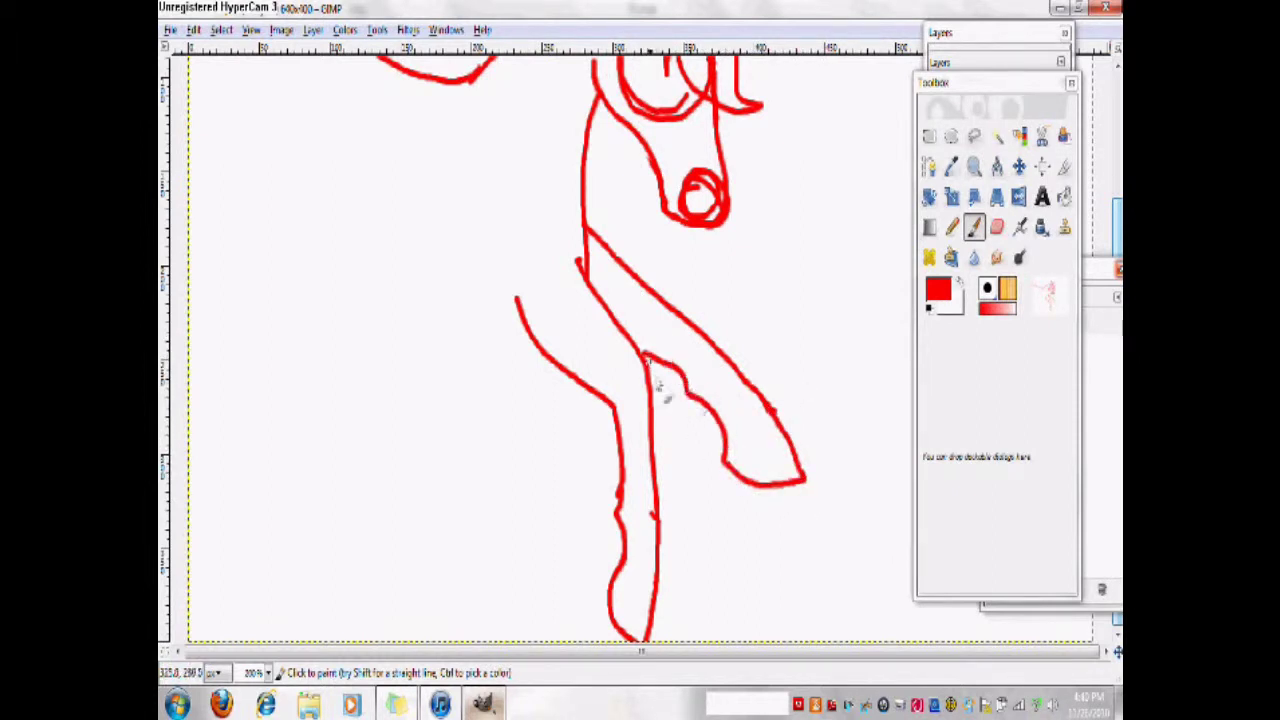
{"action": "key", "text": "ctrl+z"}
{"action": "left_click_drag", "start_coordinate": [772, 410], "coordinate": [790, 508]}
{"action": "left_click_drag", "start_coordinate": [703, 415], "coordinate": [650, 375]}
{"action": "key", "text": "ctrl+z"}
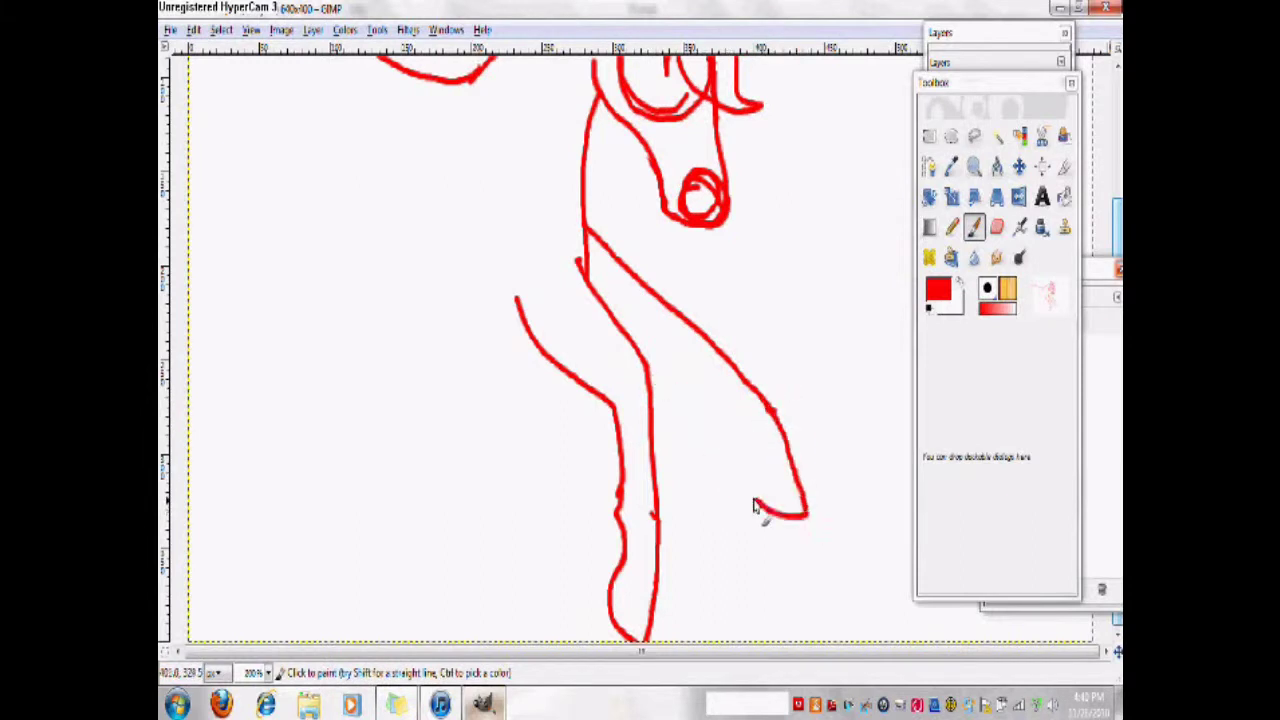
{"action": "left_click_drag", "start_coordinate": [700, 410], "coordinate": [640, 345]}
{"action": "key", "text": "ctrl+z"}
{"action": "left_click_drag", "start_coordinate": [774, 412], "coordinate": [760, 518]}
{"action": "left_click_drag", "start_coordinate": [713, 410], "coordinate": [648, 362]}
Sketch the belly and flank line and the front contour of the rearmost hind leg
{"action": "mouse_move", "coordinate": [534, 345]}
{"action": "left_mouse_down"}
{"action": "mouse_move", "coordinate": [330, 250]}
{"action": "mouse_move", "coordinate": [338, 152]}
{"action": "left_mouse_up"}
{"action": "mouse_move", "coordinate": [330, 255]}
{"action": "left_mouse_down"}
{"action": "mouse_move", "coordinate": [268, 313]}
{"action": "mouse_move", "coordinate": [188, 592]}
{"action": "left_mouse_up"}
Sketch the forward hind leg bent backward with its hoof, below the rear of the belly
{"action": "mouse_move", "coordinate": [357, 288]}
{"action": "left_mouse_down"}
{"action": "mouse_move", "coordinate": [431, 444]}
{"action": "mouse_move", "coordinate": [278, 553]}
{"action": "left_mouse_up"}
{"action": "key", "text": "ctrl+z"}
{"action": "mouse_move", "coordinate": [363, 283]}
{"action": "left_mouse_down"}
{"action": "mouse_move", "coordinate": [394, 483]}
{"action": "mouse_move", "coordinate": [243, 566]}
{"action": "mouse_move", "coordinate": [410, 346]}
{"action": "mouse_move", "coordinate": [264, 487]}
{"action": "left_mouse_up"}
{"action": "key", "text": "ctrl+z"}
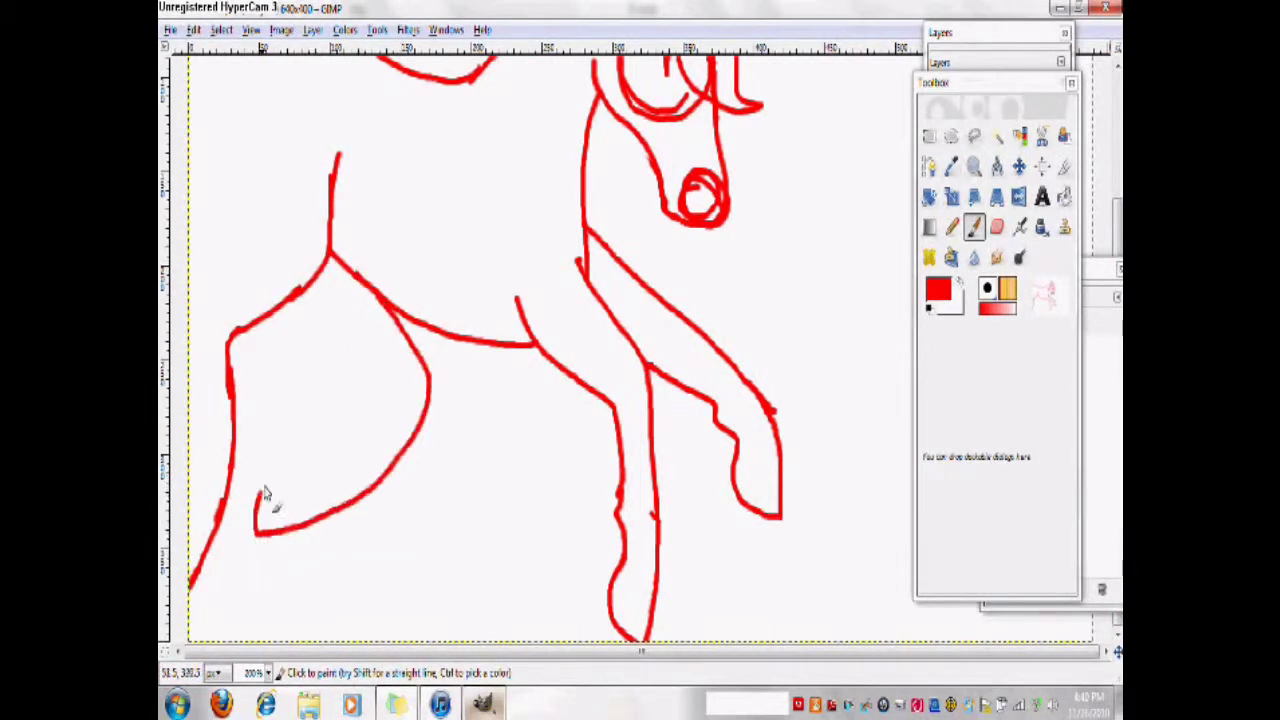
{"action": "key", "text": "ctrl+z"}
{"action": "mouse_move", "coordinate": [381, 305]}
{"action": "left_mouse_down"}
{"action": "mouse_move", "coordinate": [426, 451]}
{"action": "mouse_move", "coordinate": [272, 575]}
{"action": "mouse_move", "coordinate": [376, 407]}
{"action": "mouse_move", "coordinate": [311, 285]}
{"action": "mouse_move", "coordinate": [308, 515]}
{"action": "left_mouse_up"}
{"action": "key", "text": "ctrl+z"}
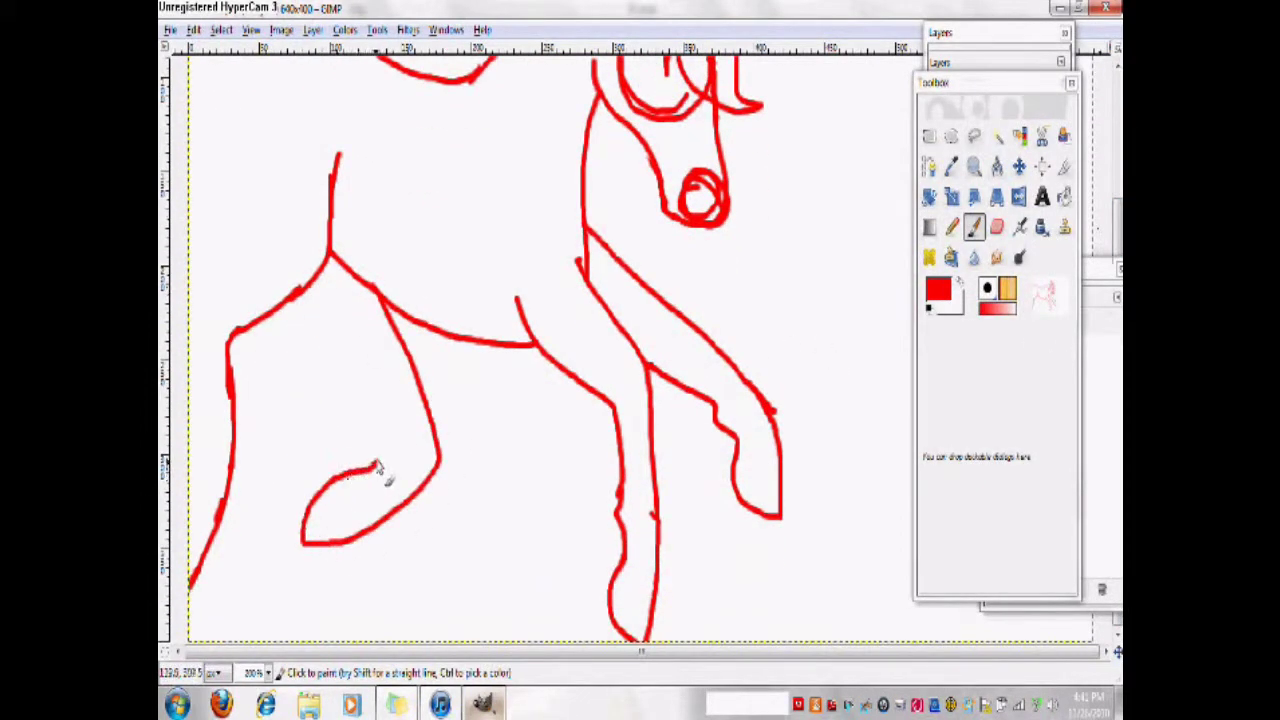
{"action": "mouse_move", "coordinate": [378, 468]}
{"action": "left_mouse_down"}
{"action": "mouse_move", "coordinate": [374, 427]}
{"action": "mouse_move", "coordinate": [318, 285]}
{"action": "left_mouse_up"}
Erase the lower part of the rearmost hind leg's contour
{"action": "left_click_drag", "start_coordinate": [1114, 247], "coordinate": [1114, 115]}
{"action": "left_click", "coordinate": [251, 30]}
{"action": "mouse_move", "coordinate": [286, 89]}
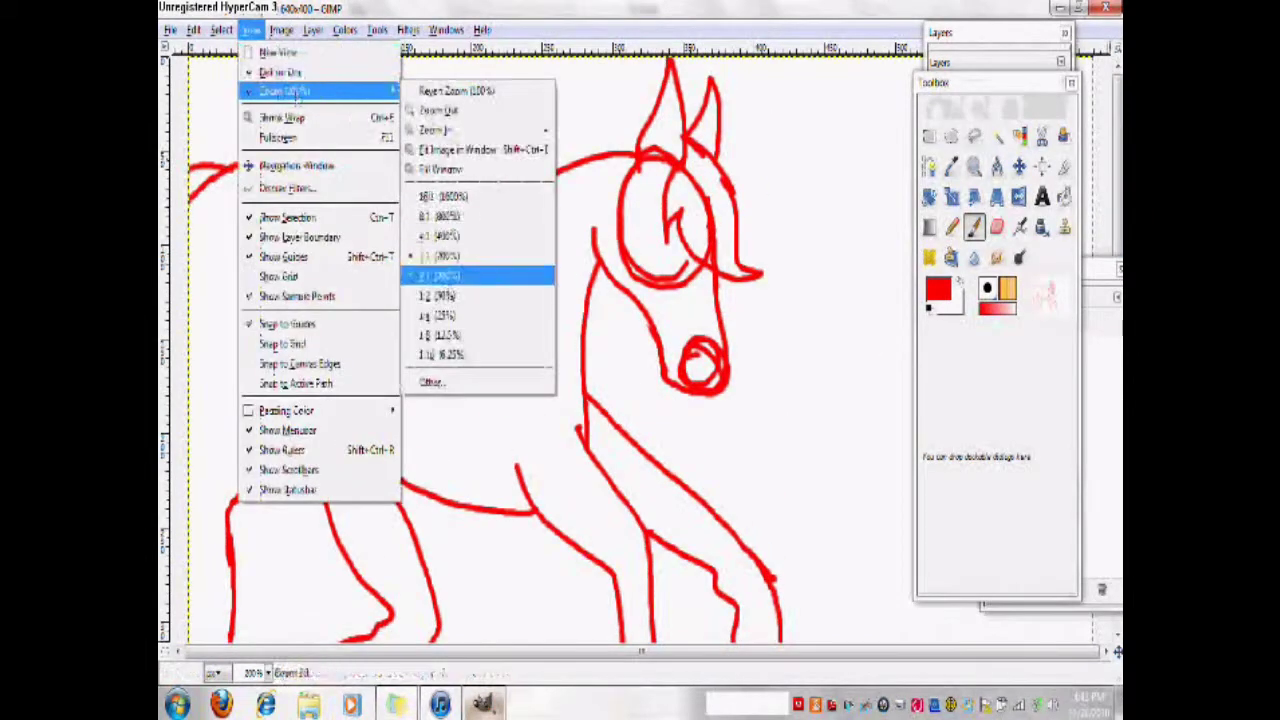
{"action": "left_click", "coordinate": [471, 276]}
{"action": "left_click", "coordinate": [997, 227]}
{"action": "left_click_drag", "start_coordinate": [437, 398], "coordinate": [428, 506]}
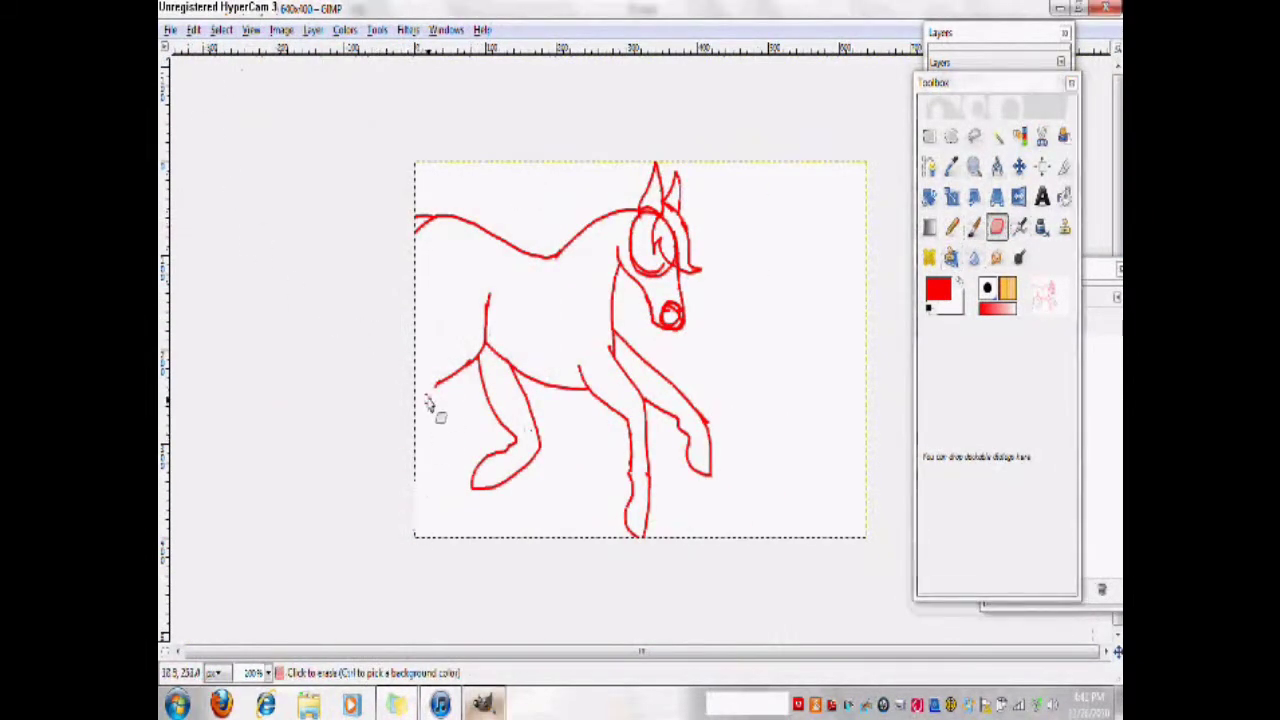
Redraw the rearmost hind leg in red with its hoof and outer contour reaching the canvas edge
{"action": "key", "text": "p"}
{"action": "left_click", "coordinate": [250, 29]}
{"action": "mouse_move", "coordinate": [340, 91]}
{"action": "left_click", "coordinate": [471, 257]}
{"action": "left_click_drag", "start_coordinate": [308, 370], "coordinate": [380, 548]}
{"action": "left_click_drag", "start_coordinate": [1115, 190], "coordinate": [1115, 240]}
{"action": "key", "text": "ctrl+z"}
{"action": "left_click_drag", "start_coordinate": [385, 450], "coordinate": [392, 557]}
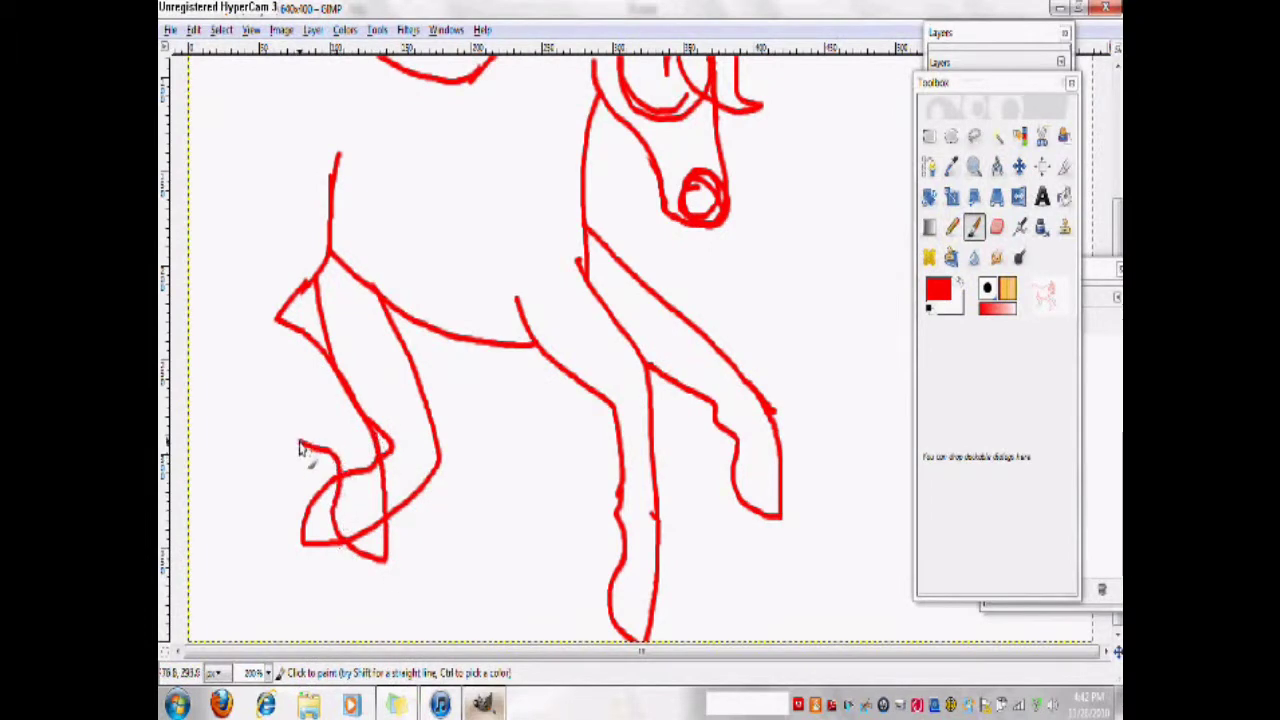
{"action": "key", "text": "ctrl+z"}
{"action": "key", "text": "ctrl+z"}
{"action": "key", "text": "ctrl+z"}
{"action": "mouse_move", "coordinate": [310, 282]}
{"action": "left_mouse_down"}
{"action": "mouse_move", "coordinate": [272, 320]}
{"action": "mouse_move", "coordinate": [303, 593]}
{"action": "left_mouse_up"}
{"action": "key", "text": "ctrl+z"}
{"action": "key", "text": "ctrl+z"}
{"action": "mouse_move", "coordinate": [310, 283]}
{"action": "left_mouse_down"}
{"action": "mouse_move", "coordinate": [276, 311]}
{"action": "mouse_move", "coordinate": [343, 531]}
{"action": "mouse_move", "coordinate": [335, 618]}
{"action": "left_mouse_up"}
{"action": "key", "text": "ctrl+z"}
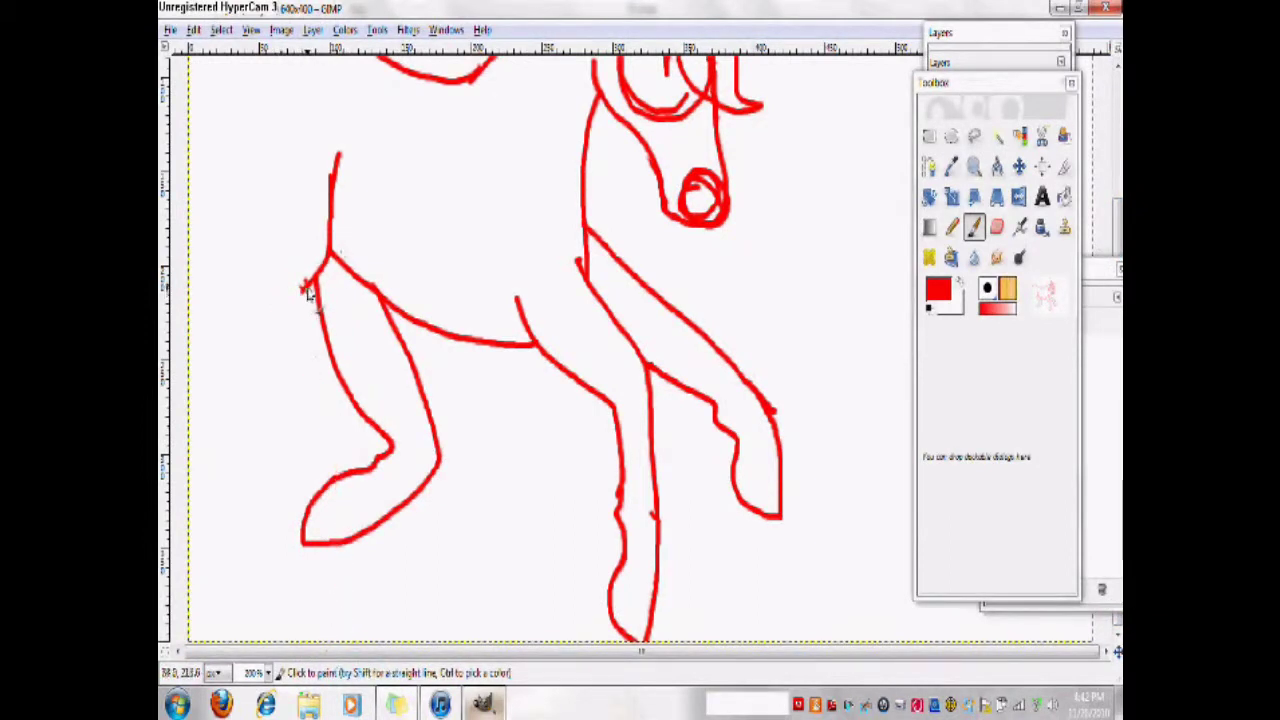
{"action": "mouse_move", "coordinate": [310, 286]}
{"action": "left_mouse_down"}
{"action": "mouse_move", "coordinate": [276, 324]}
{"action": "mouse_move", "coordinate": [364, 607]}
{"action": "left_mouse_up"}
{"action": "key", "text": "ctrl+z"}
{"action": "mouse_move", "coordinate": [310, 283]}
{"action": "left_mouse_down"}
{"action": "mouse_move", "coordinate": [323, 586]}
{"action": "mouse_move", "coordinate": [222, 363]}
{"action": "left_mouse_up"}
{"action": "key", "text": "ctrl+z"}
{"action": "mouse_move", "coordinate": [285, 318]}
{"action": "left_mouse_down"}
{"action": "mouse_move", "coordinate": [320, 615]}
{"action": "mouse_move", "coordinate": [287, 603]}
{"action": "mouse_move", "coordinate": [283, 485]}
{"action": "mouse_move", "coordinate": [195, 283]}
{"action": "left_mouse_up"}
Erase the stray mark at the canvas edge and sketch a spiky flowing mane along the neck
{"action": "scroll", "coordinate": [200, 390], "scroll_direction": "up", "scroll_amount": 3}
{"action": "key", "text": "shift+e"}
{"action": "mouse_move", "coordinate": [198, 385]}
{"action": "left_mouse_down"}
{"action": "mouse_move", "coordinate": [232, 476]}
{"action": "mouse_move", "coordinate": [262, 513]}
{"action": "mouse_move", "coordinate": [188, 391]}
{"action": "left_mouse_up"}
{"action": "left_click", "coordinate": [972, 234]}
{"action": "mouse_move", "coordinate": [1118, 150]}
{"action": "left_mouse_down"}
{"action": "mouse_move", "coordinate": [1118, 250]}
{"action": "mouse_move", "coordinate": [1118, 130]}
{"action": "left_mouse_up"}
{"action": "mouse_move", "coordinate": [646, 128]}
{"action": "left_mouse_down"}
{"action": "mouse_move", "coordinate": [563, 136]}
{"action": "mouse_move", "coordinate": [396, 173]}
{"action": "mouse_move", "coordinate": [391, 261]}
{"action": "mouse_move", "coordinate": [493, 280]}
{"action": "mouse_move", "coordinate": [509, 110]}
{"action": "mouse_move", "coordinate": [363, 150]}
{"action": "mouse_move", "coordinate": [553, 216]}
{"action": "left_mouse_up"}
{"action": "key", "text": "ctrl+z"}
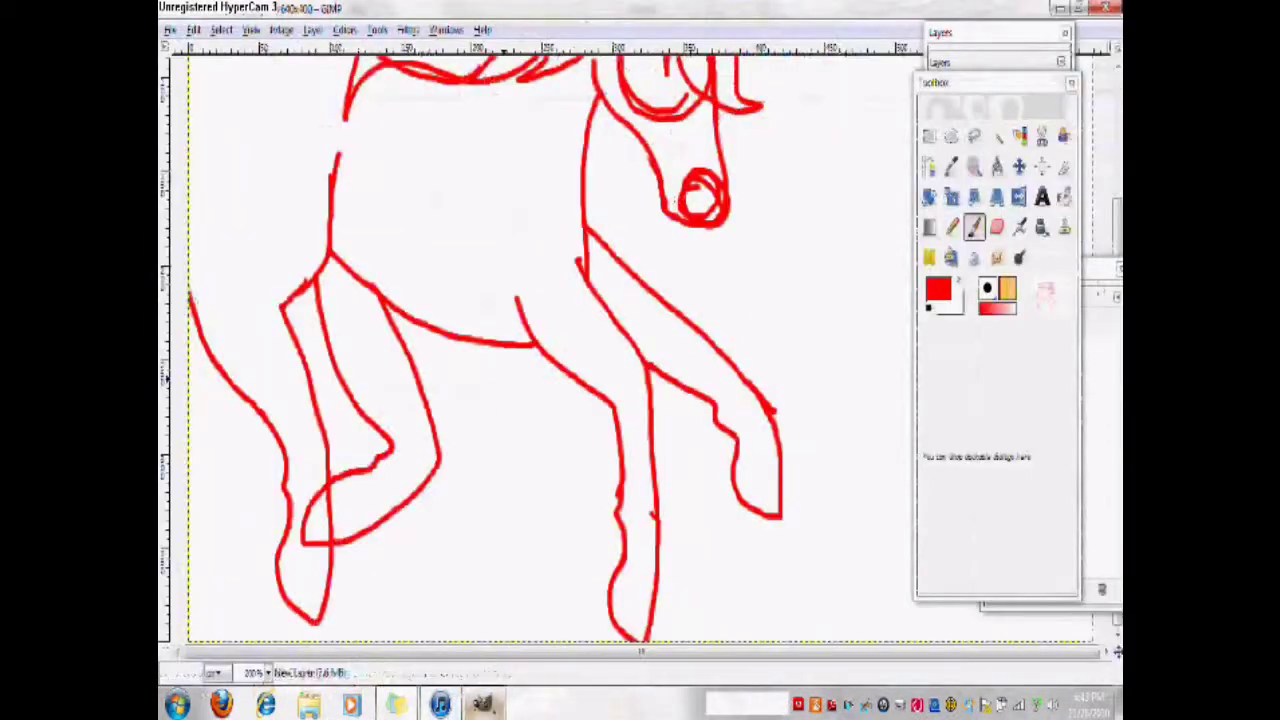
Make New Layer#2 the active layer above the red sketch
{"action": "scroll", "coordinate": [640, 350], "scroll_direction": "up", "scroll_amount": 3}
{"action": "key", "text": "minus"}
{"action": "left_click", "coordinate": [313, 30]}
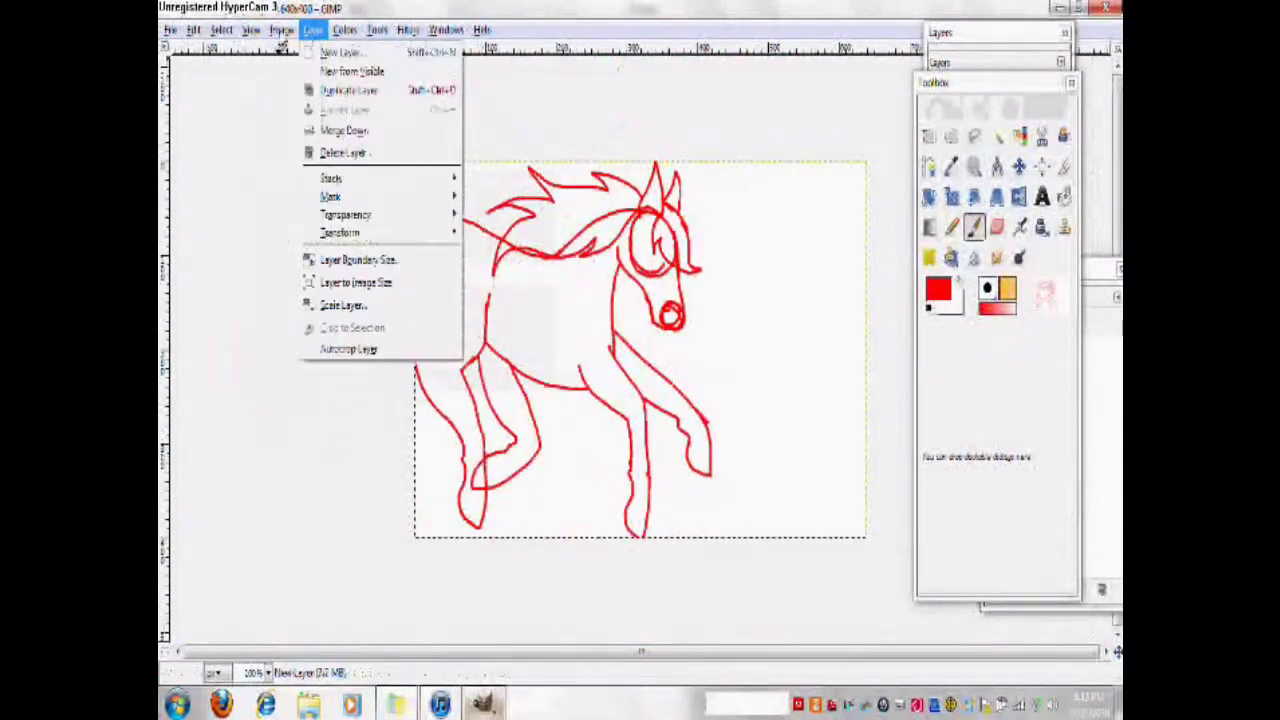
{"action": "mouse_move", "coordinate": [252, 30]}
{"action": "mouse_move", "coordinate": [302, 91]}
{"action": "left_click", "coordinate": [449, 257]}
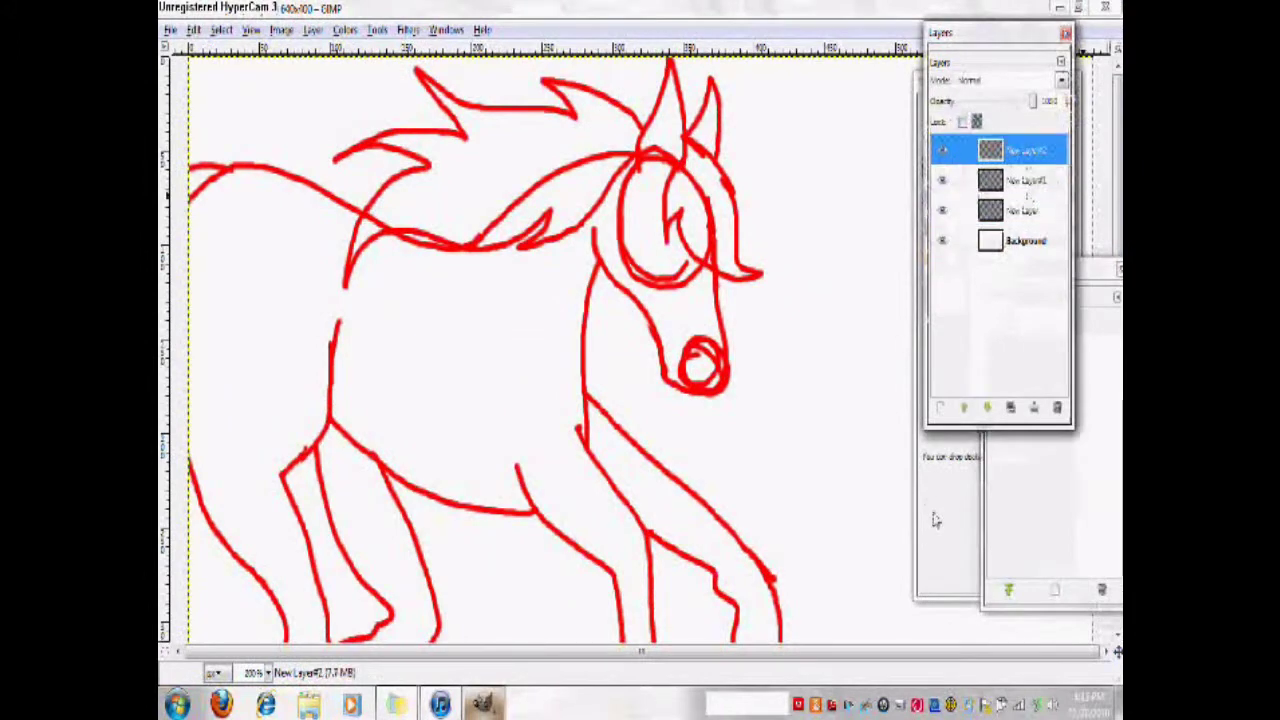
Trace the ears, forelock and mane in black over the red sketch
{"action": "left_click_drag", "start_coordinate": [684, 158], "coordinate": [665, 60]}
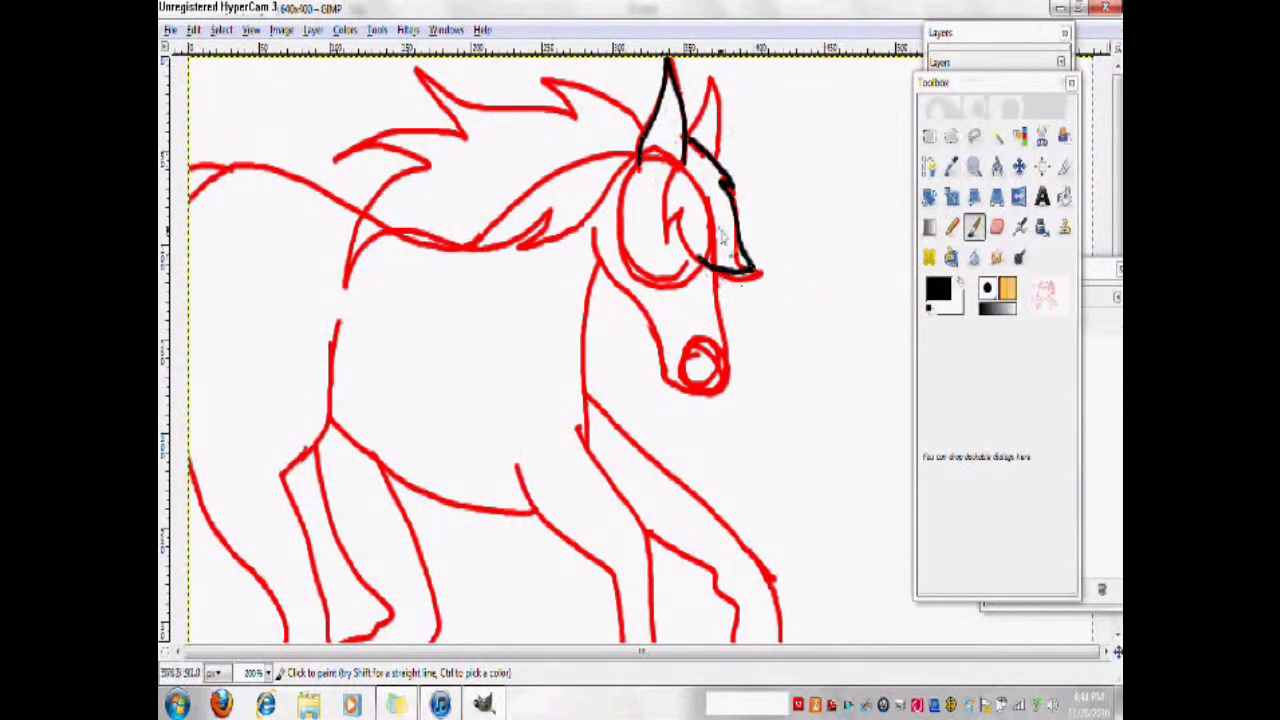
{"action": "key", "text": "ctrl+z"}
{"action": "mouse_move", "coordinate": [686, 138]}
{"action": "left_mouse_down"}
{"action": "mouse_move", "coordinate": [740, 198]}
{"action": "mouse_move", "coordinate": [677, 214]}
{"action": "left_mouse_up"}
{"action": "mouse_move", "coordinate": [643, 128]}
{"action": "left_mouse_down"}
{"action": "mouse_move", "coordinate": [464, 136]}
{"action": "mouse_move", "coordinate": [408, 232]}
{"action": "mouse_move", "coordinate": [534, 250]}
{"action": "mouse_move", "coordinate": [498, 91]}
{"action": "mouse_move", "coordinate": [360, 230]}
{"action": "mouse_move", "coordinate": [507, 268]}
{"action": "mouse_move", "coordinate": [630, 160]}
{"action": "left_mouse_up"}
{"action": "key", "text": "ctrl+z"}
Trace the front of the face, the muzzle and the jaw line in black
{"action": "left_click_drag", "start_coordinate": [672, 396], "coordinate": [653, 332]}
{"action": "key", "text": "ctrl+z"}
{"action": "left_click_drag", "start_coordinate": [716, 280], "coordinate": [730, 366]}
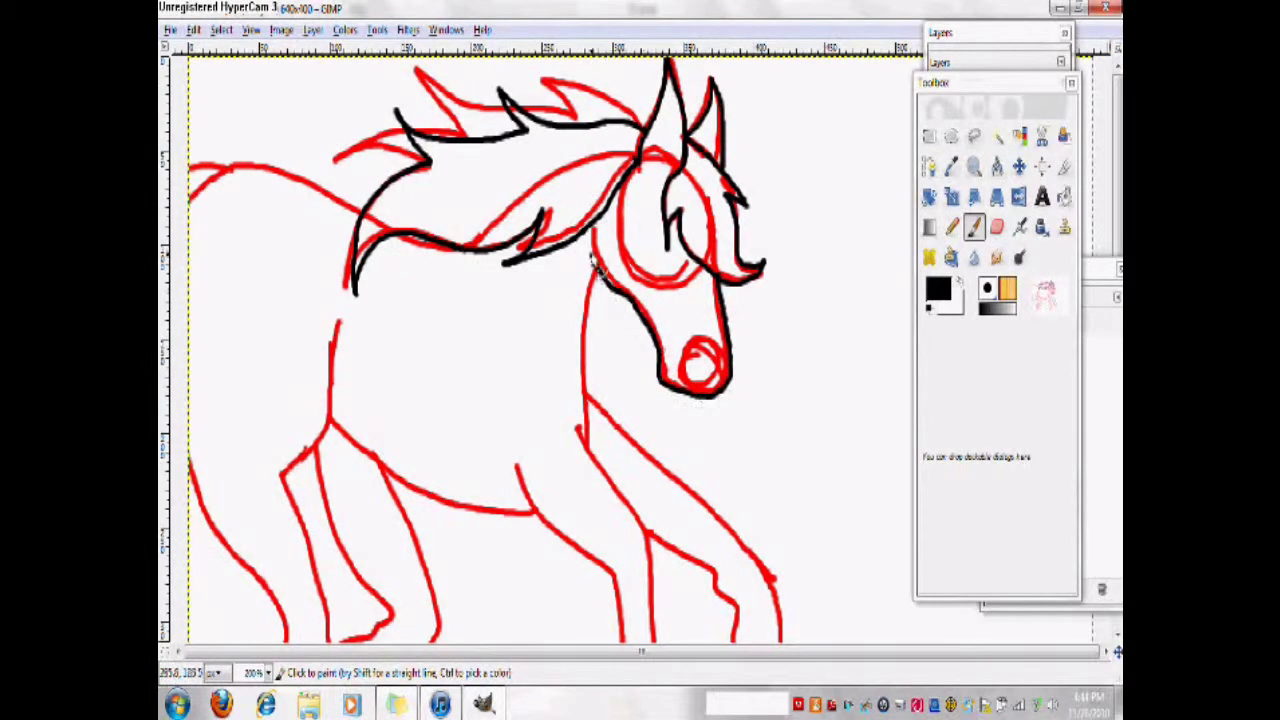
{"action": "key", "text": "ctrl+z"}
{"action": "mouse_move", "coordinate": [594, 228]}
{"action": "left_mouse_down"}
{"action": "mouse_move", "coordinate": [715, 392]}
{"action": "mouse_move", "coordinate": [661, 343]}
{"action": "mouse_move", "coordinate": [722, 286]}
{"action": "left_mouse_up"}
{"action": "key", "text": "ctrl+z"}
Trace the chest line and the front contour of the standing foreleg in black
{"action": "left_click_drag", "start_coordinate": [603, 270], "coordinate": [596, 455]}
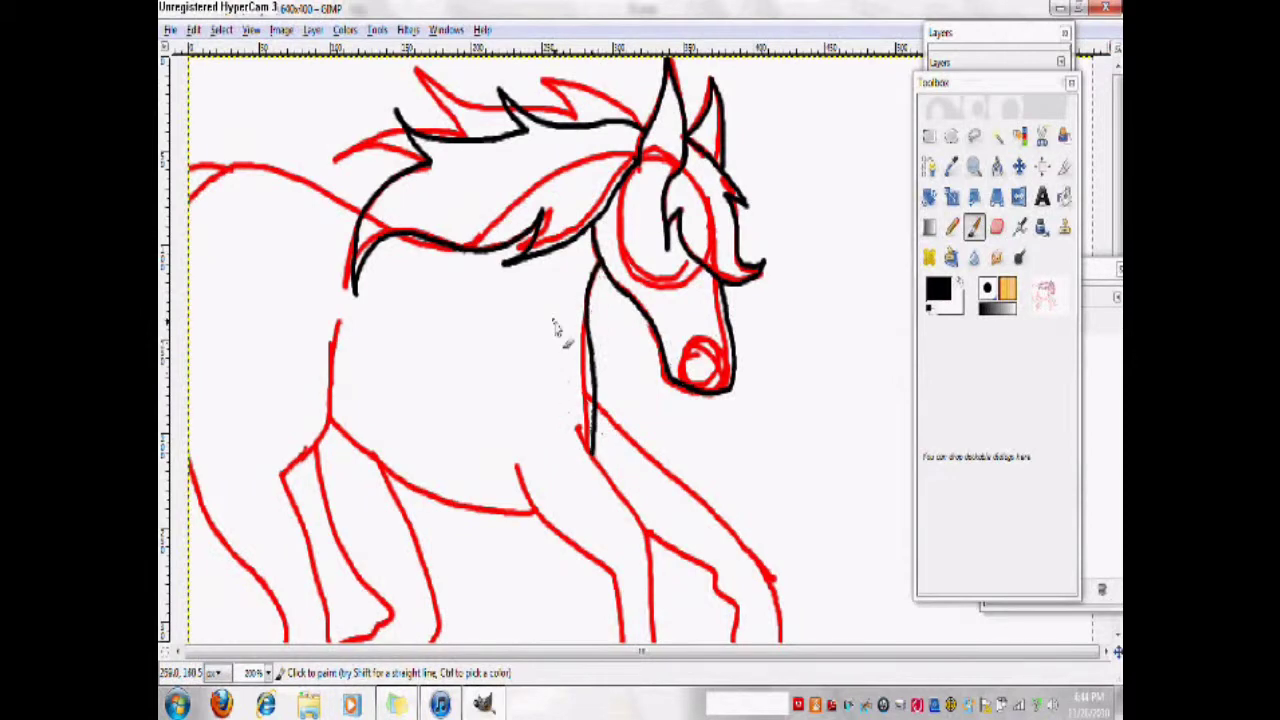
{"action": "scroll", "coordinate": [582, 288], "scroll_direction": "down", "scroll_amount": 3}
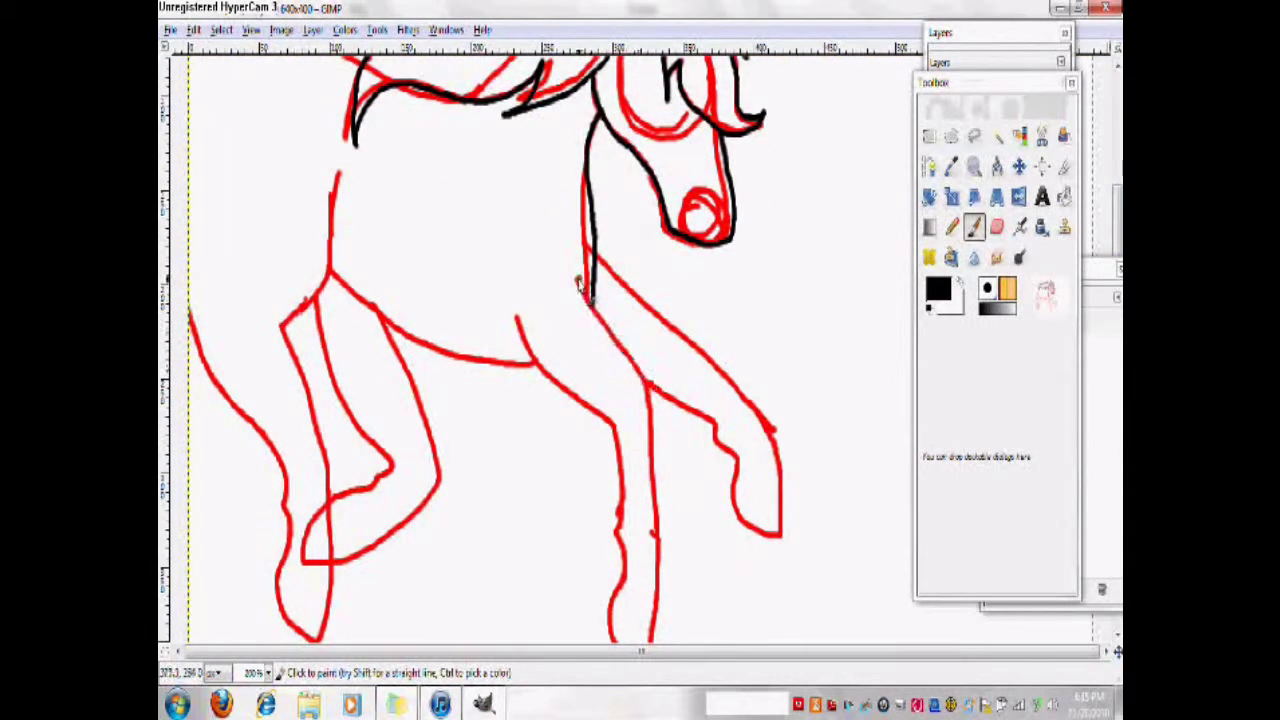
{"action": "left_click_drag", "start_coordinate": [655, 434], "coordinate": [655, 592]}
{"action": "scroll", "coordinate": [655, 592], "scroll_direction": "down", "scroll_amount": 1}
{"action": "key", "text": "ctrl+z"}
{"action": "left_click_drag", "start_coordinate": [577, 261], "coordinate": [640, 355]}
{"action": "key", "text": "ctrl+z"}
{"action": "mouse_move", "coordinate": [577, 261]}
{"action": "left_mouse_down"}
{"action": "mouse_move", "coordinate": [632, 341]}
{"action": "mouse_move", "coordinate": [652, 640]}
{"action": "left_mouse_up"}
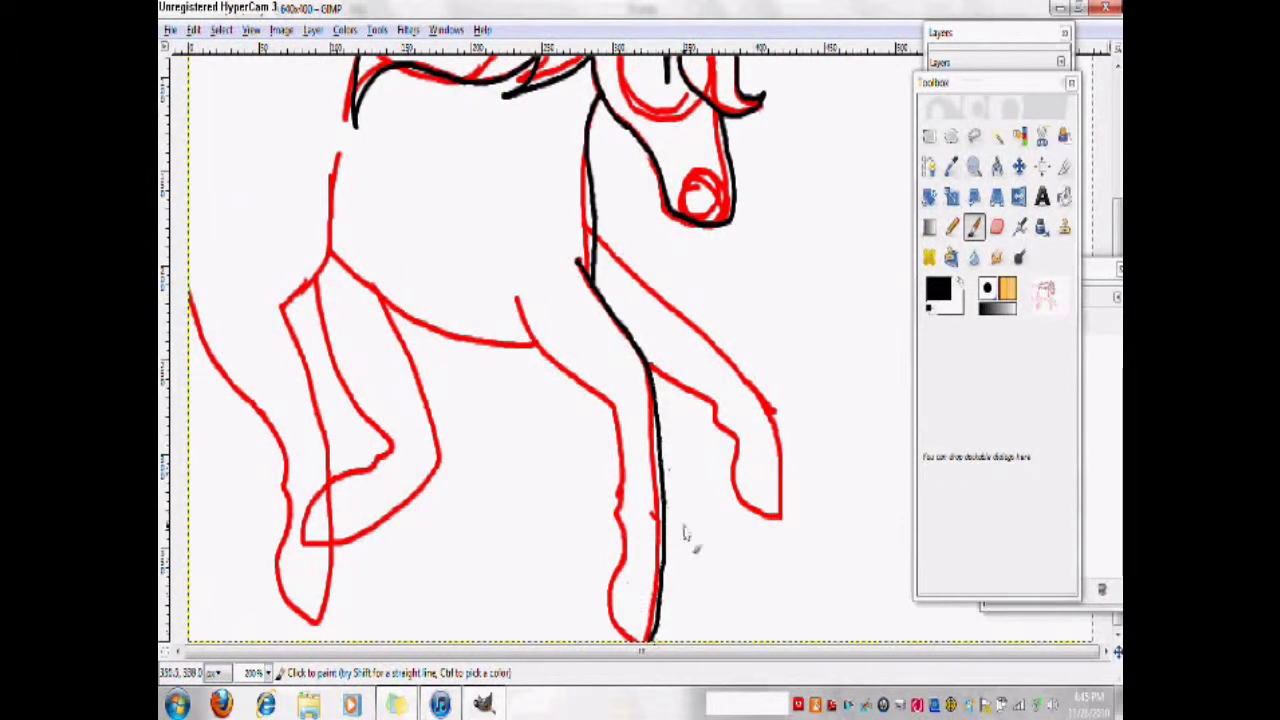
Erase and redraw the black front edge of the standing foreleg's hoof
{"action": "left_click", "coordinate": [997, 228]}
{"action": "left_click_drag", "start_coordinate": [664, 574], "coordinate": [654, 638]}
{"action": "left_click", "coordinate": [974, 228]}
{"action": "left_click_drag", "start_coordinate": [664, 574], "coordinate": [653, 640]}
{"action": "key", "text": "ctrl+z"}
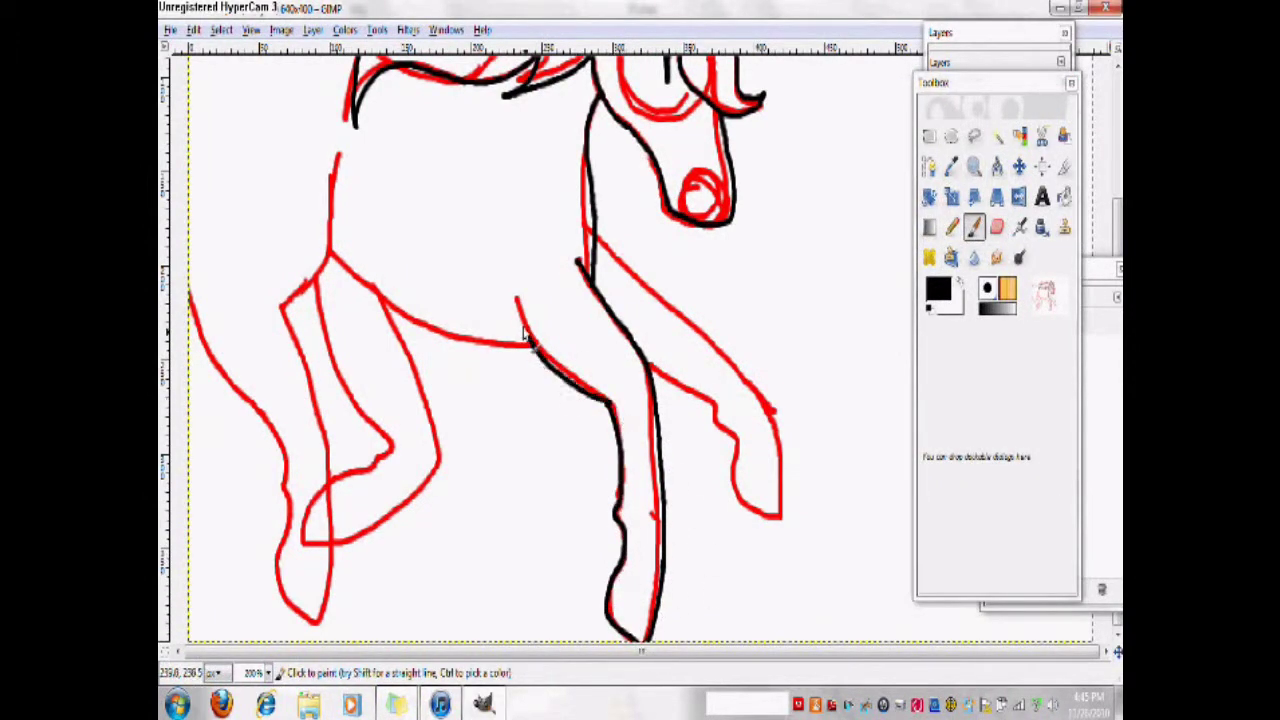
{"action": "key", "text": "ctrl+z"}
{"action": "left_click_drag", "start_coordinate": [662, 607], "coordinate": [650, 641]}
Trace the standing foreleg's hoof and rear contour, and outline the raised foreleg in black
{"action": "left_click_drag", "start_coordinate": [609, 597], "coordinate": [634, 643]}
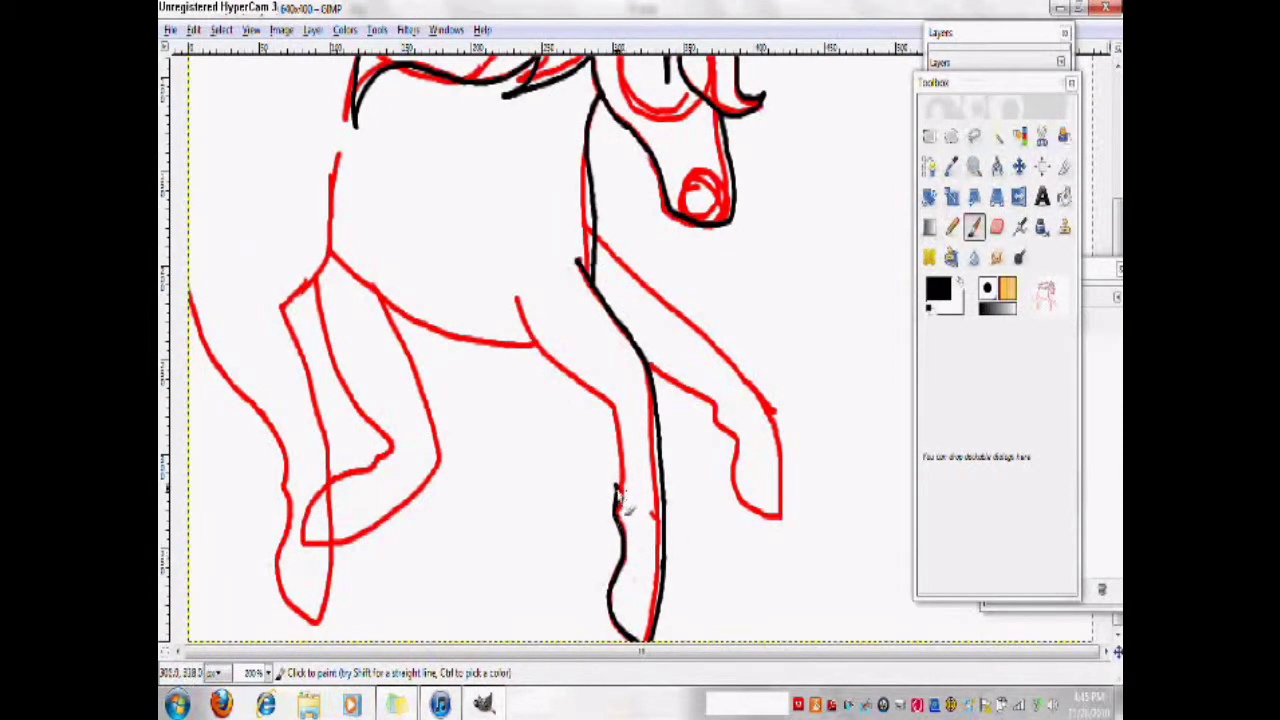
{"action": "left_click_drag", "start_coordinate": [618, 497], "coordinate": [531, 310]}
{"action": "key", "text": "ctrl+z"}
{"action": "left_click_drag", "start_coordinate": [596, 237], "coordinate": [745, 372]}
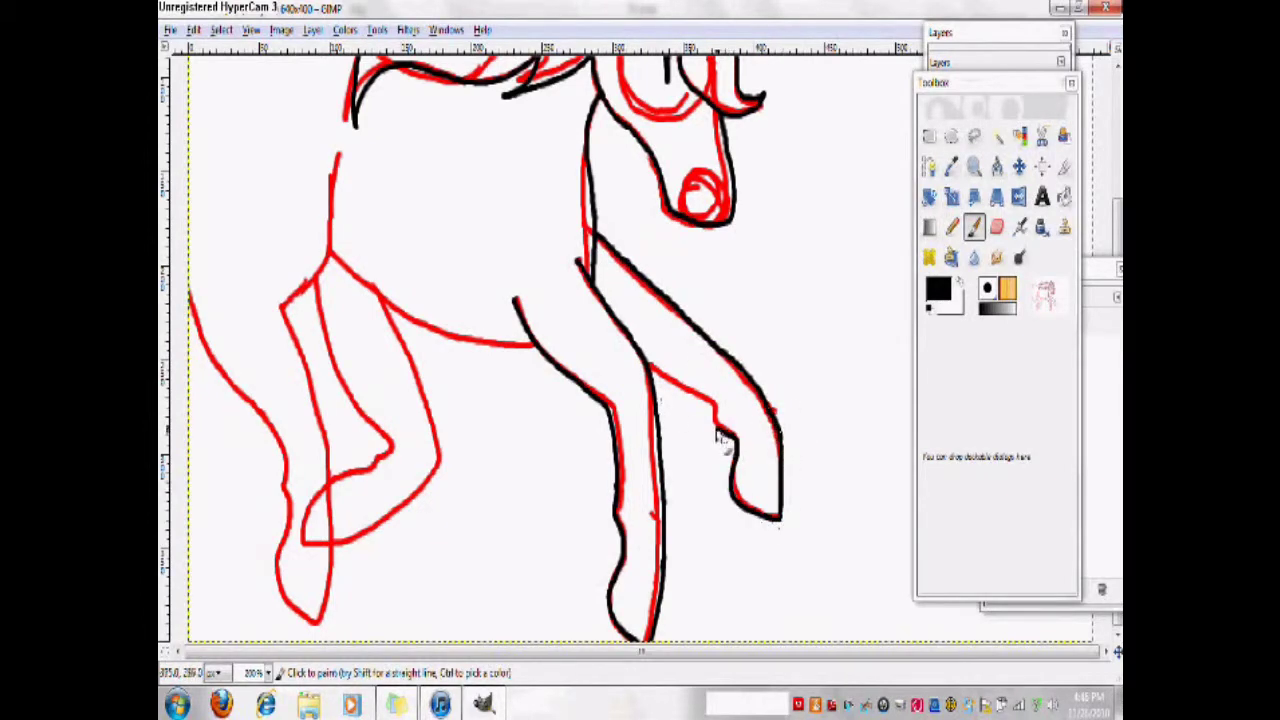
Switch to iTunes, toggle the music playback and return to the drawing
{"action": "left_click", "coordinate": [440, 704]}
{"action": "left_click", "coordinate": [222, 38]}
{"action": "left_click", "coordinate": [440, 704]}
Trace the flank and the rearmost hind leg with its hoof in black
{"action": "left_click_drag", "start_coordinate": [340, 170], "coordinate": [332, 268]}
{"action": "key", "text": "ctrl+z"}
{"action": "left_click_drag", "start_coordinate": [282, 302], "coordinate": [296, 336]}
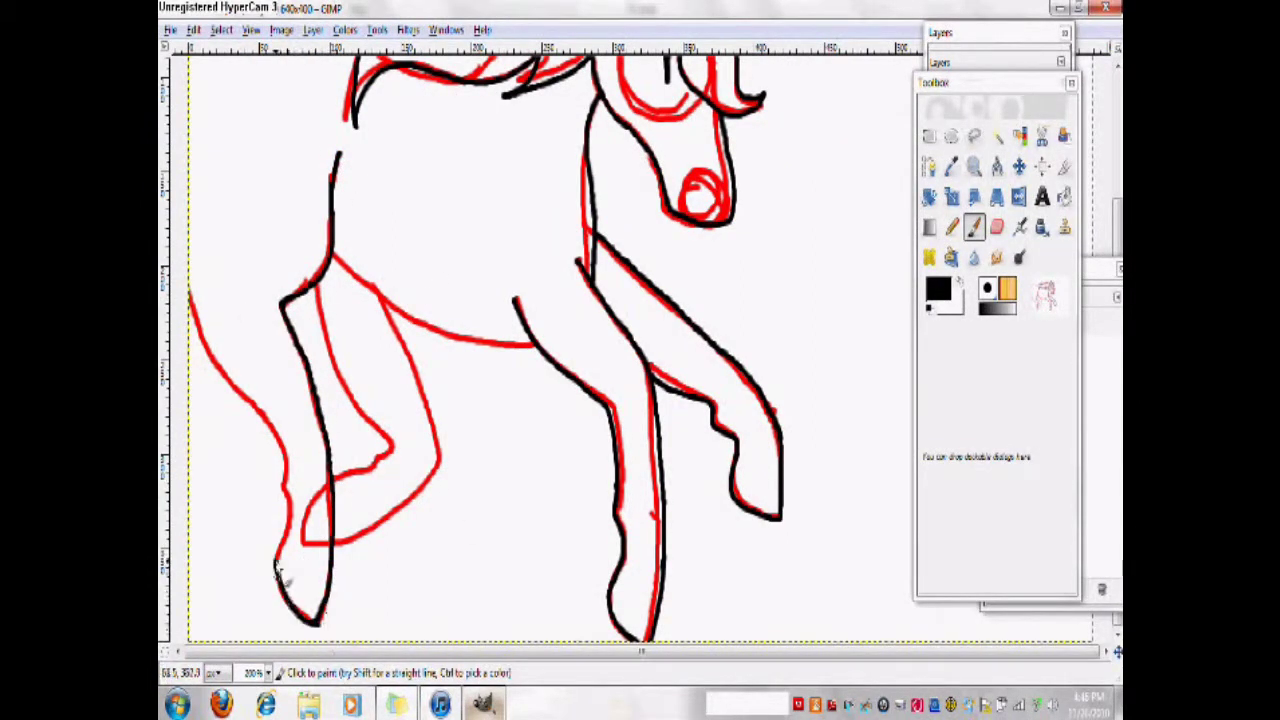
{"action": "key", "text": "ctrl+z"}
{"action": "left_click_drag", "start_coordinate": [318, 620], "coordinate": [277, 591]}
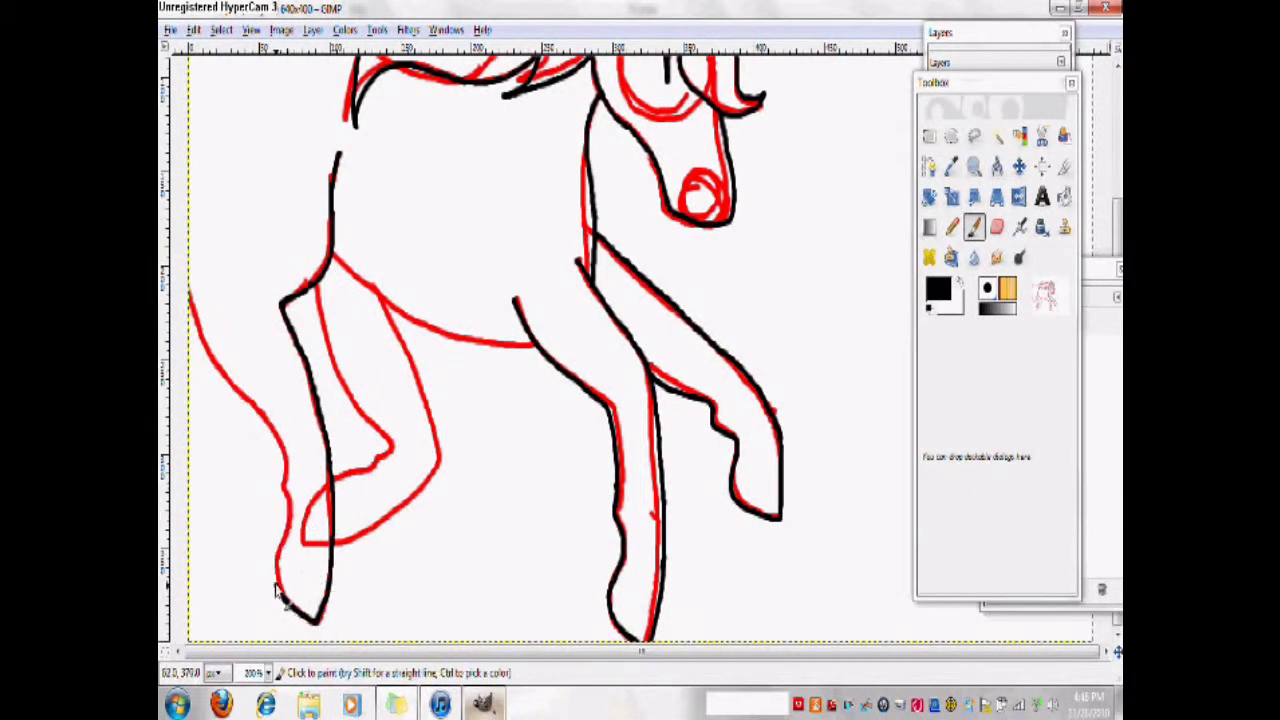
{"action": "key", "text": "ctrl+z"}
Check the iTunes playback and return to the drawing
{"action": "left_click", "coordinate": [440, 704]}
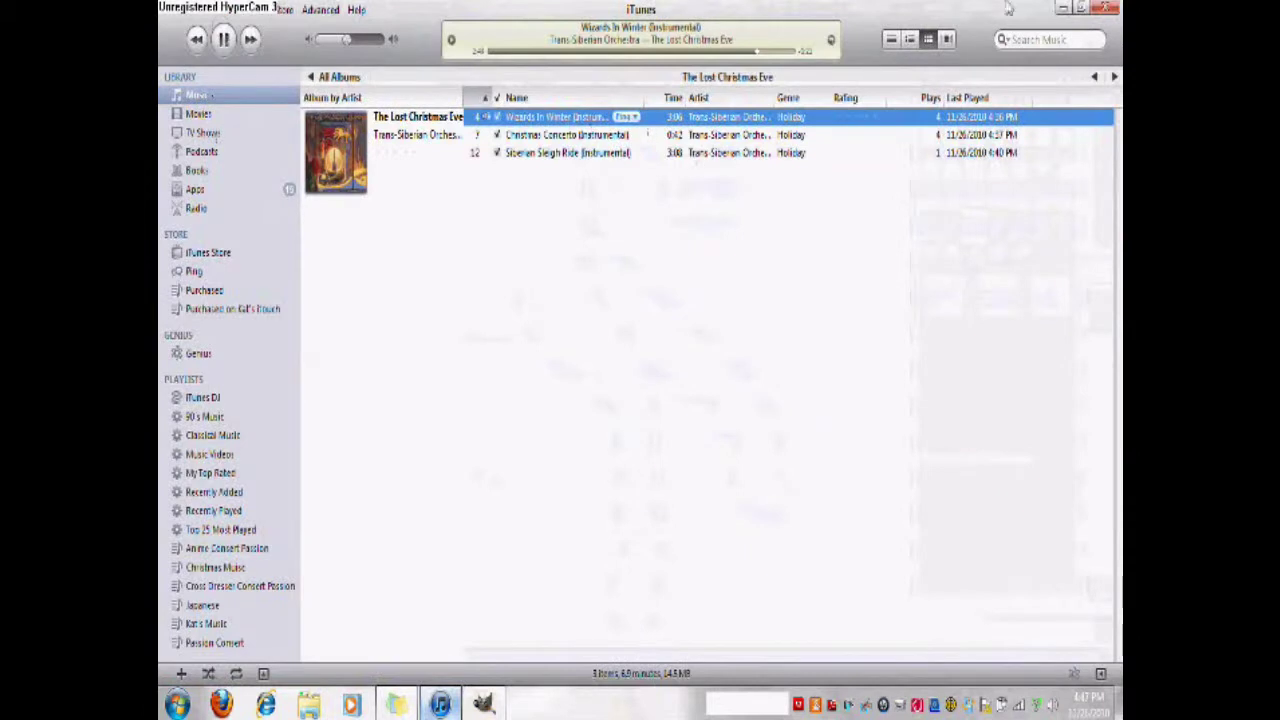
{"action": "left_click", "coordinate": [1062, 7]}
Trace the belly line and the bent forward hind leg in black
{"action": "left_click_drag", "start_coordinate": [538, 358], "coordinate": [385, 313]}
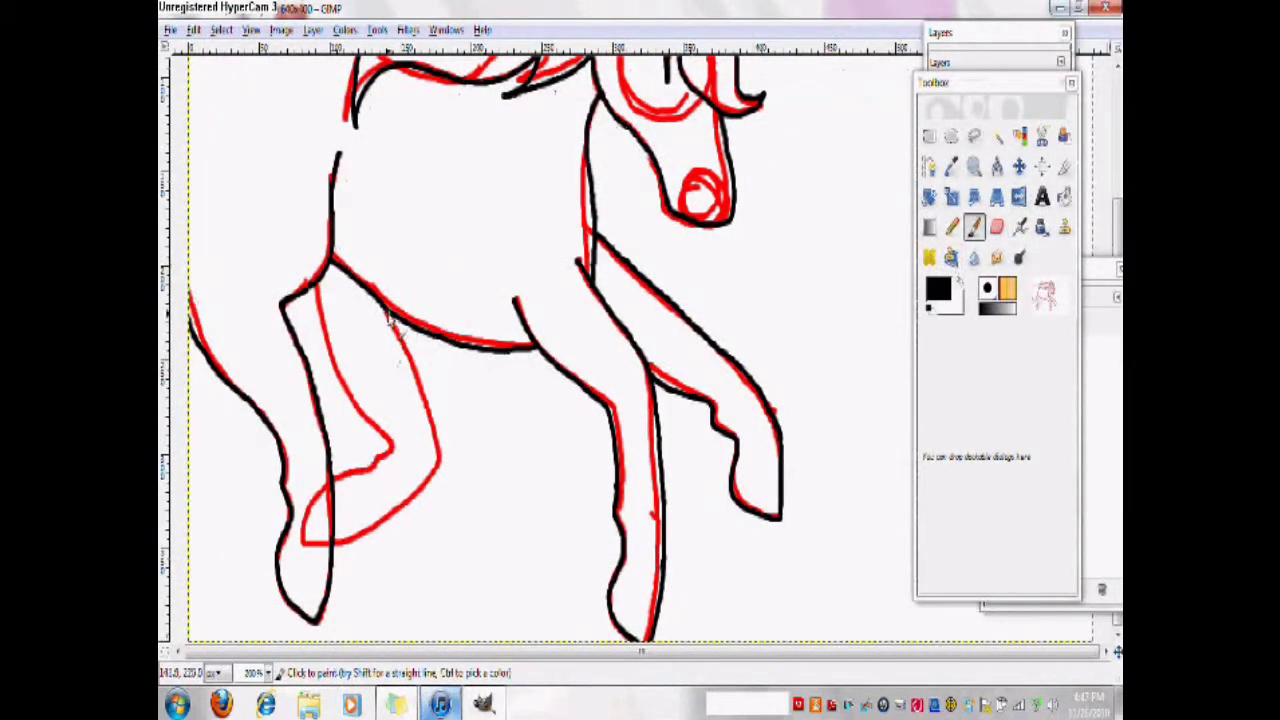
{"action": "mouse_move", "coordinate": [441, 467]}
{"action": "left_mouse_down"}
{"action": "mouse_move", "coordinate": [335, 543]}
{"action": "mouse_move", "coordinate": [395, 508]}
{"action": "left_mouse_up"}
{"action": "key", "text": "ctrl+z"}
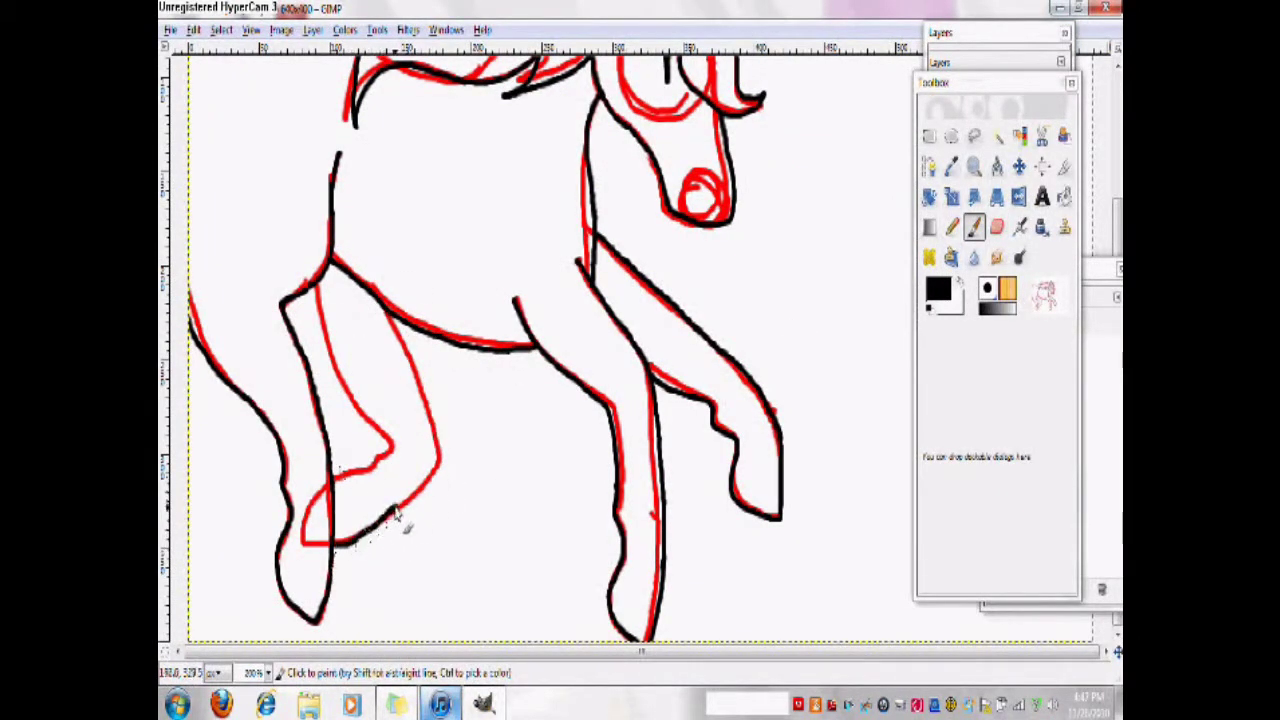
{"action": "left_click_drag", "start_coordinate": [360, 425], "coordinate": [322, 340]}
{"action": "key", "text": "ctrl+z"}
Trace the back and rump line in black from the mane to the canvas edge
{"action": "left_click_drag", "start_coordinate": [1114, 235], "coordinate": [1114, 110]}
{"action": "mouse_move", "coordinate": [368, 213]}
{"action": "left_mouse_down"}
{"action": "mouse_move", "coordinate": [236, 167]}
{"action": "mouse_move", "coordinate": [290, 178]}
{"action": "mouse_move", "coordinate": [190, 168]}
{"action": "left_mouse_up"}
{"action": "key", "text": "ctrl+z"}
{"action": "key", "text": "ctrl+z"}
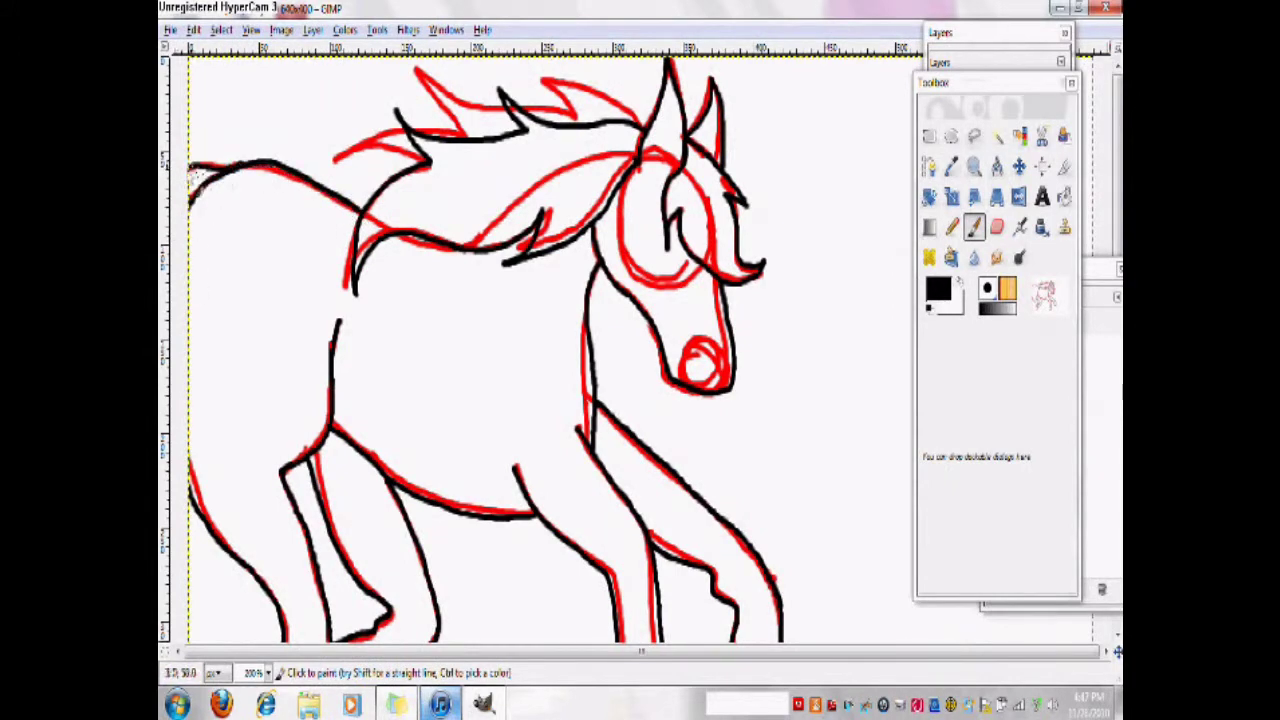
Hide the layer holding the red sketch and magnify the black line art to 400%
{"action": "left_click_drag", "start_coordinate": [1115, 207], "coordinate": [1112, 234]}
{"action": "left_click", "coordinate": [1020, 38]}
{"action": "left_click", "coordinate": [942, 211]}
{"action": "mouse_move", "coordinate": [1116, 155]}
{"action": "left_mouse_down"}
{"action": "mouse_move", "coordinate": [1116, 125]}
{"action": "mouse_move", "coordinate": [1116, 245]}
{"action": "left_mouse_up"}
{"action": "left_click", "coordinate": [251, 30]}
{"action": "mouse_move", "coordinate": [278, 91]}
{"action": "left_click", "coordinate": [470, 237]}
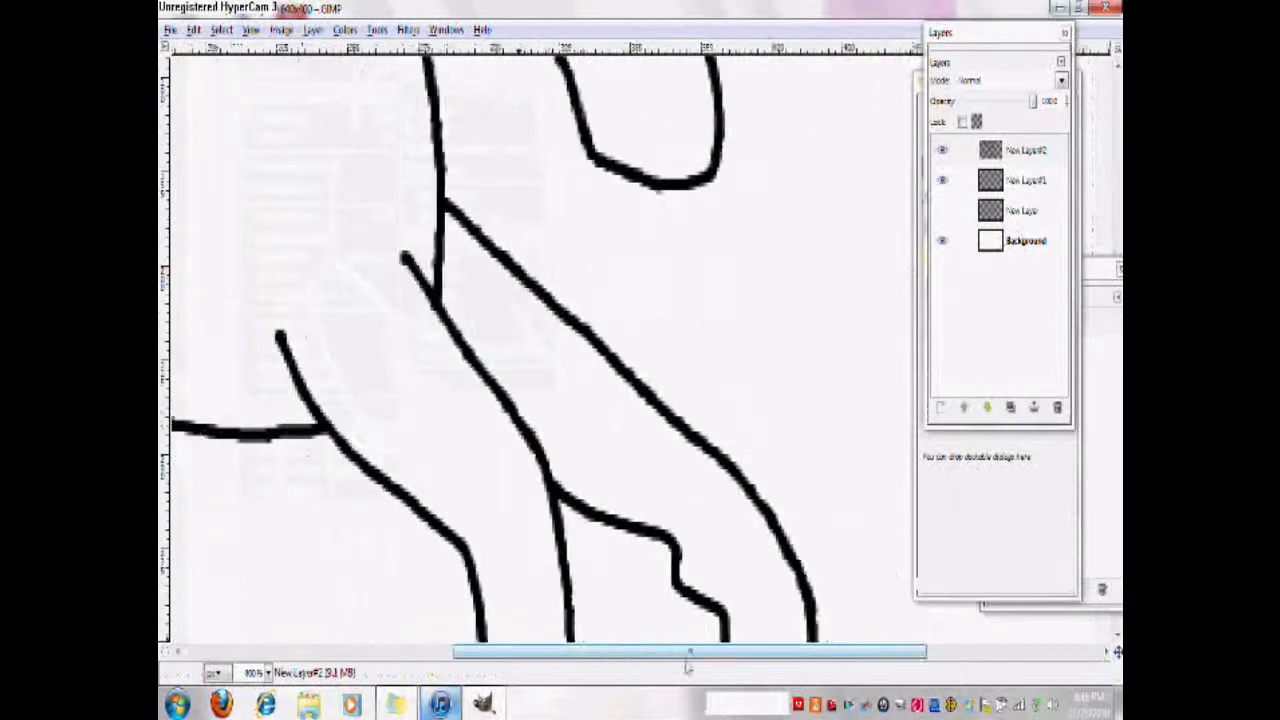
Move the Layers dialog clear of the Toolbox and open the Paintbrush options
{"action": "left_click_drag", "start_coordinate": [685, 654], "coordinate": [715, 654]}
{"action": "left_click", "coordinate": [1068, 271]}
{"action": "left_click_drag", "start_coordinate": [1068, 278], "coordinate": [993, 300]}
{"action": "scroll", "coordinate": [500, 350], "scroll_direction": "up", "scroll_amount": 5}
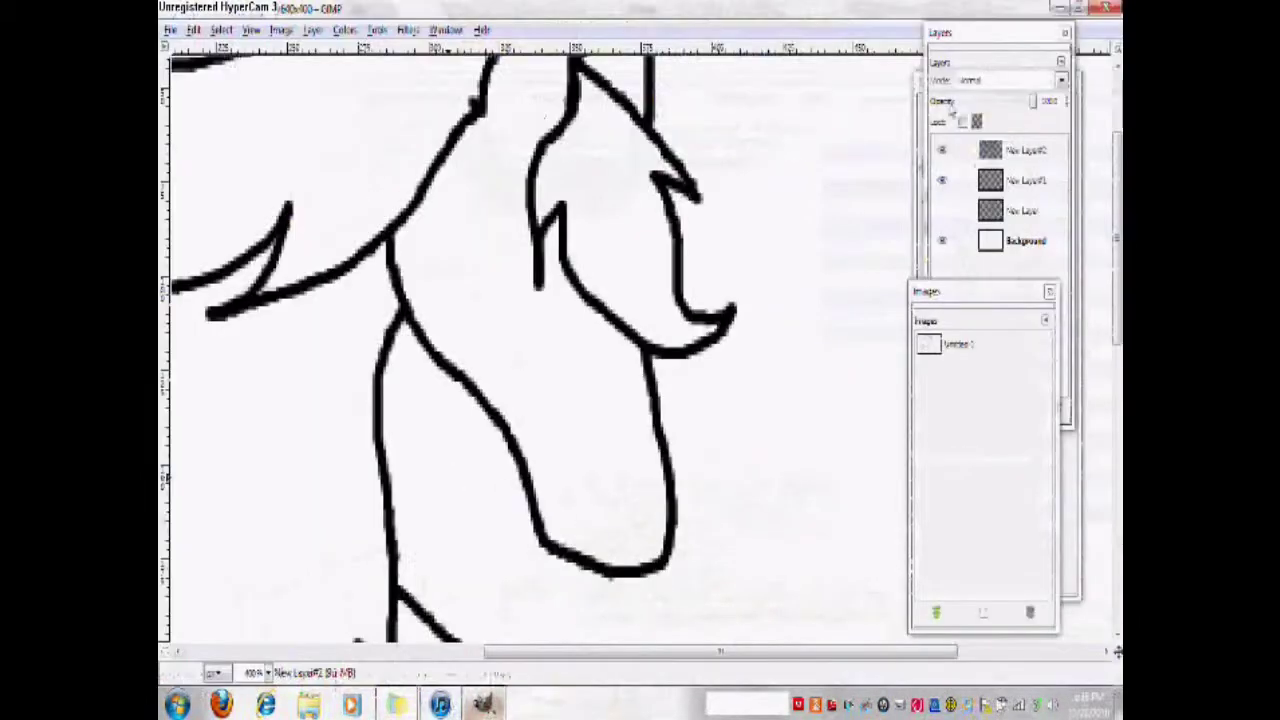
{"action": "left_click", "coordinate": [918, 86]}
{"action": "left_click_drag", "start_coordinate": [950, 33], "coordinate": [869, 38]}
{"action": "left_click", "coordinate": [1020, 84]}
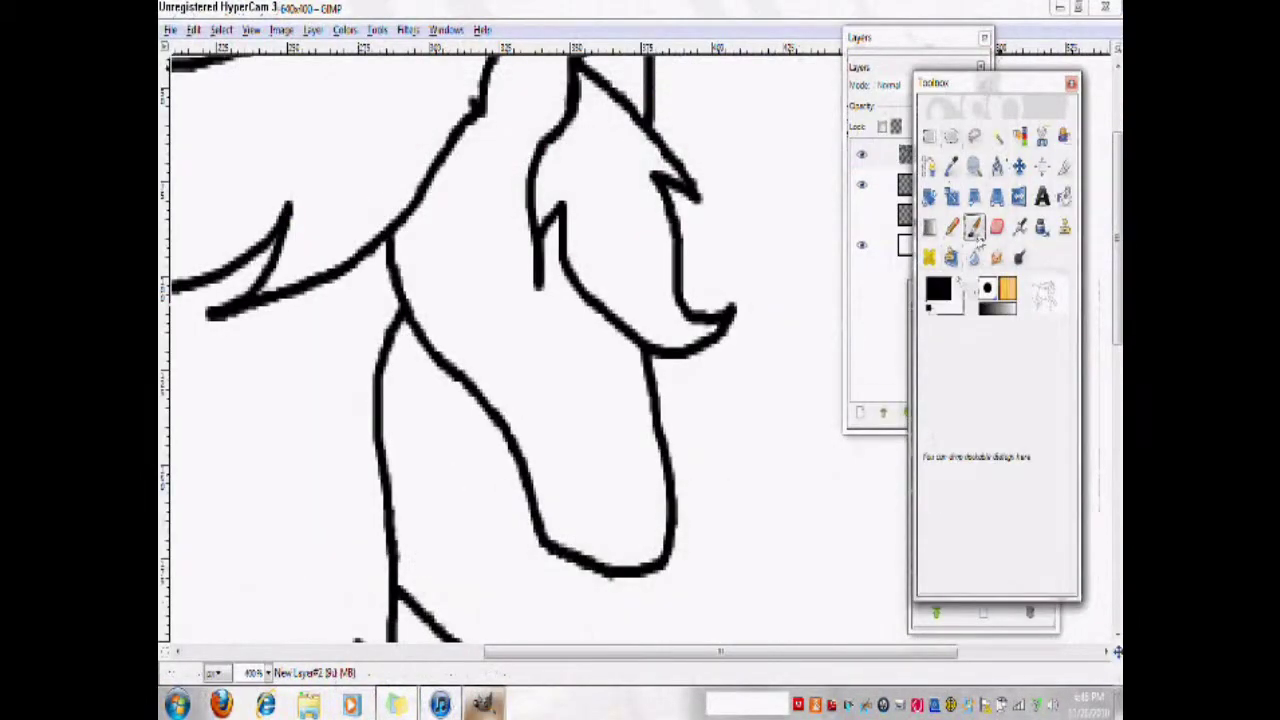
{"action": "double_click", "coordinate": [973, 228]}
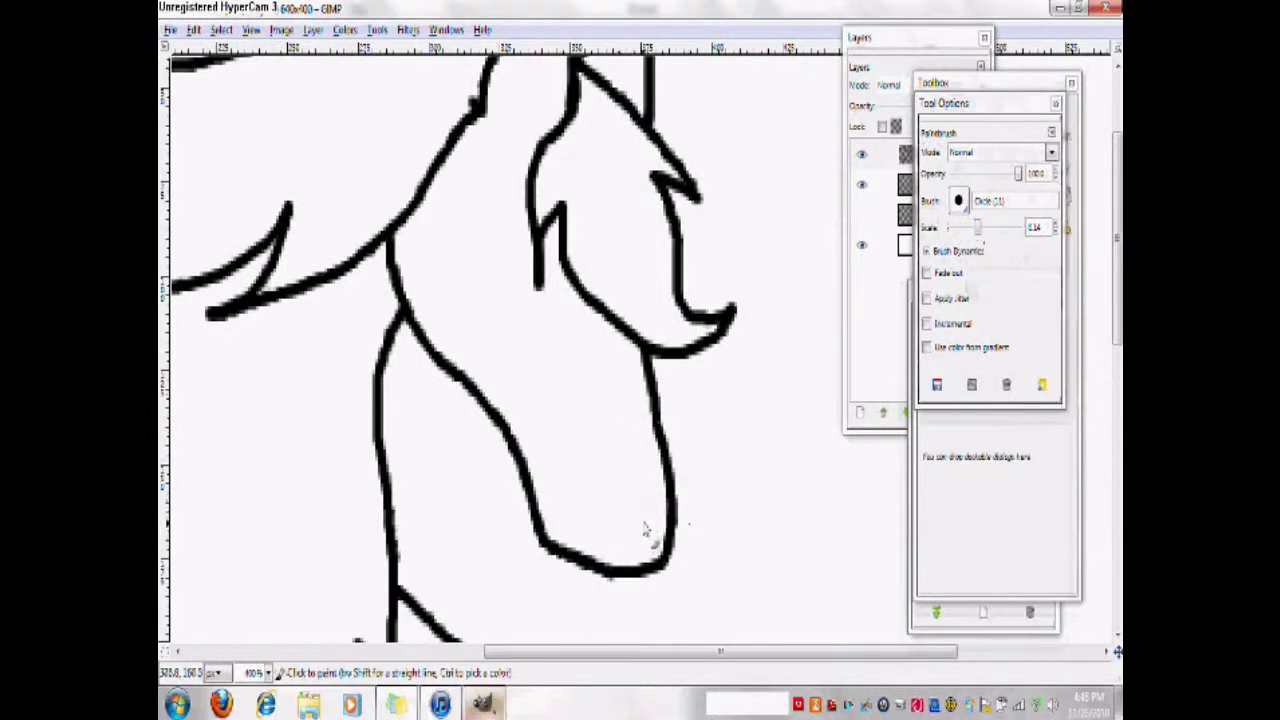
Draw the horse's nostril, upper eye curve and pupil in thin black strokes
{"action": "mouse_move", "coordinate": [498, 230]}
{"action": "left_mouse_down"}
{"action": "mouse_move", "coordinate": [538, 190]}
{"action": "mouse_move", "coordinate": [589, 345]}
{"action": "left_mouse_up"}
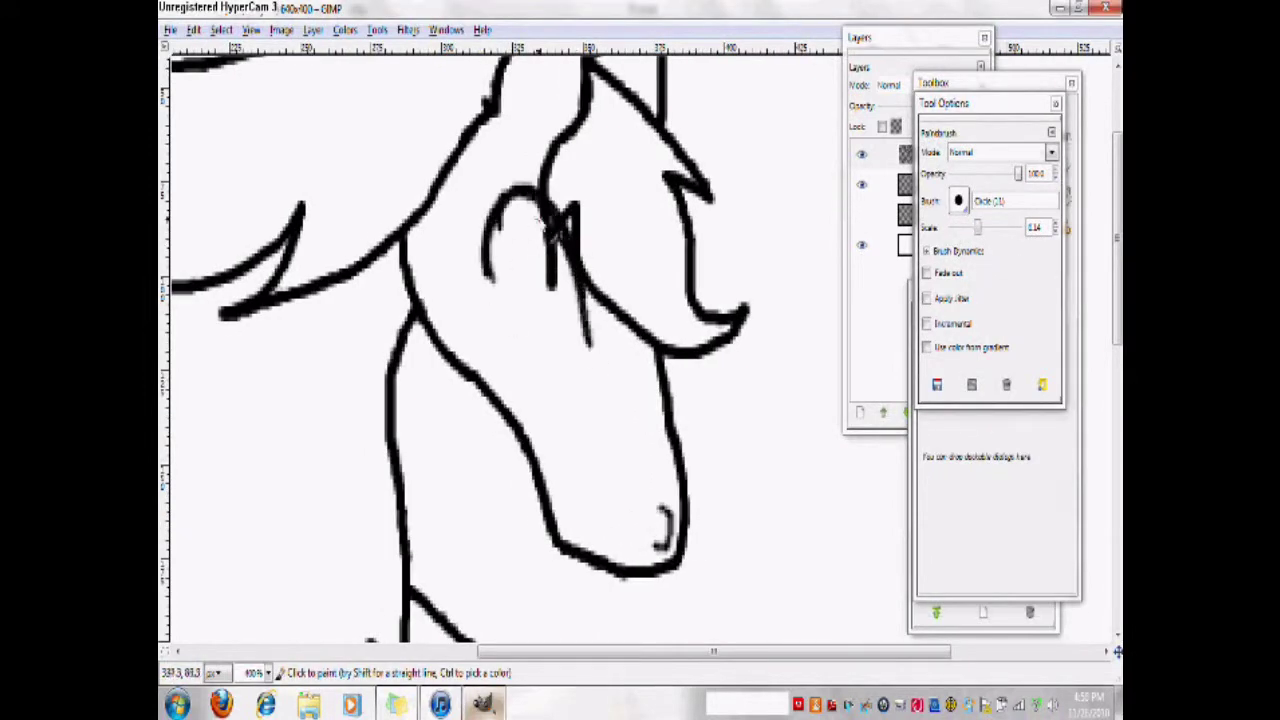
{"action": "mouse_move", "coordinate": [538, 204]}
{"action": "left_mouse_down"}
{"action": "mouse_move", "coordinate": [534, 317]}
{"action": "mouse_move", "coordinate": [525, 246]}
{"action": "left_mouse_up"}
{"action": "key", "text": "ctrl+z"}
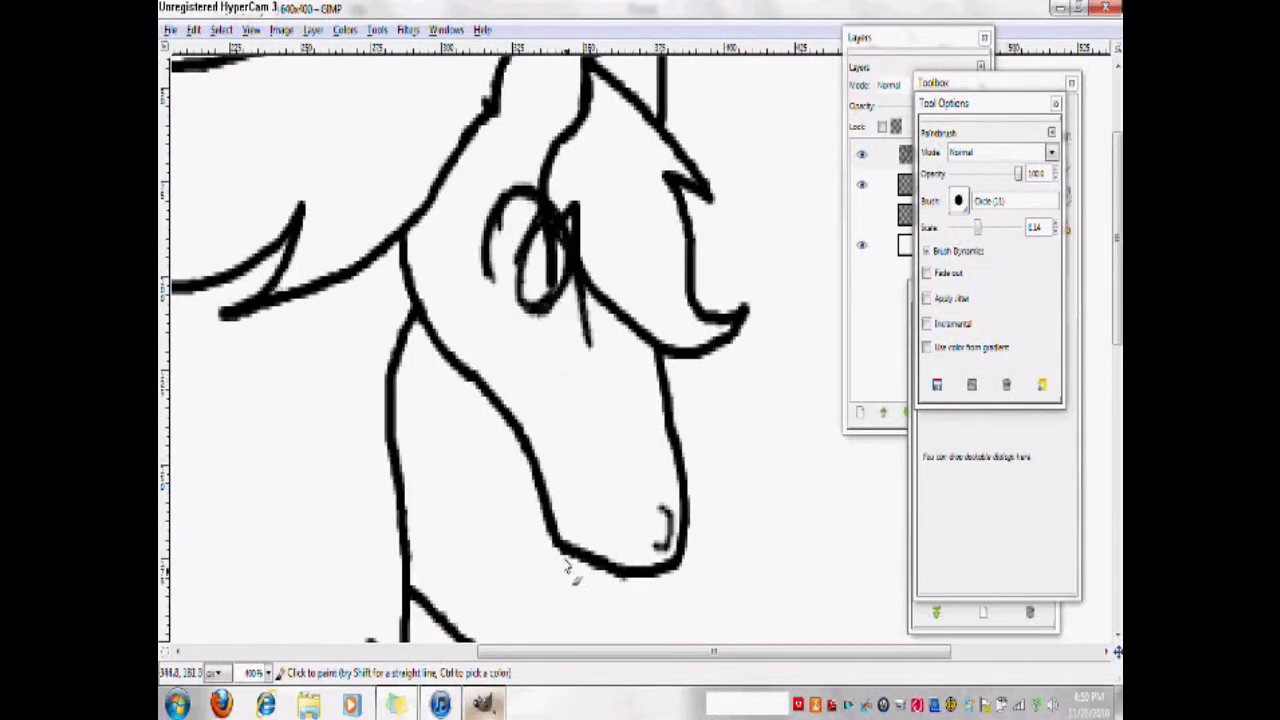
Draw thin black inner-ear lines inside the nearer ear
{"action": "left_click_drag", "start_coordinate": [1117, 244], "coordinate": [1117, 184]}
{"action": "left_click_drag", "start_coordinate": [558, 128], "coordinate": [547, 240]}
{"action": "left_click_drag", "start_coordinate": [558, 204], "coordinate": [533, 262]}
Try several times to draw a hoof line across the bent hind leg
{"action": "left_click_drag", "start_coordinate": [705, 652], "coordinate": [499, 652]}
{"action": "scroll", "coordinate": [400, 450], "scroll_direction": "down", "scroll_amount": 10}
{"action": "left_click_drag", "start_coordinate": [456, 486], "coordinate": [358, 482]}
{"action": "key", "text": "ctrl+z"}
{"action": "key", "text": "ctrl+z"}
{"action": "left_click_drag", "start_coordinate": [456, 472], "coordinate": [357, 468]}
{"action": "key", "text": "ctrl+z"}
{"action": "left_click_drag", "start_coordinate": [458, 441], "coordinate": [354, 455]}
{"action": "key", "text": "ctrl+z"}
{"action": "key", "text": "ctrl+z"}
{"action": "left_click_drag", "start_coordinate": [456, 447], "coordinate": [350, 458]}
Try to draw a hoof line across a front leg and undo the hoof strokes
{"action": "mouse_move", "coordinate": [455, 652]}
{"action": "left_mouse_down"}
{"action": "mouse_move", "coordinate": [567, 687]}
{"action": "mouse_move", "coordinate": [644, 685]}
{"action": "left_mouse_up"}
{"action": "mouse_move", "coordinate": [740, 526]}
{"action": "left_mouse_down"}
{"action": "mouse_move", "coordinate": [642, 551]}
{"action": "mouse_move", "coordinate": [644, 537]}
{"action": "left_mouse_up"}
{"action": "key", "text": "ctrl+z"}
{"action": "key", "text": "ctrl+z"}
Return to 200% zoom, close the Paintbrush options and select New Layer#1
{"action": "mouse_move", "coordinate": [573, 652]}
{"action": "left_mouse_down"}
{"action": "mouse_move", "coordinate": [571, 686]}
{"action": "mouse_move", "coordinate": [427, 686]}
{"action": "mouse_move", "coordinate": [486, 684]}
{"action": "left_mouse_up"}
{"action": "left_click", "coordinate": [251, 30]}
{"action": "mouse_move", "coordinate": [290, 91]}
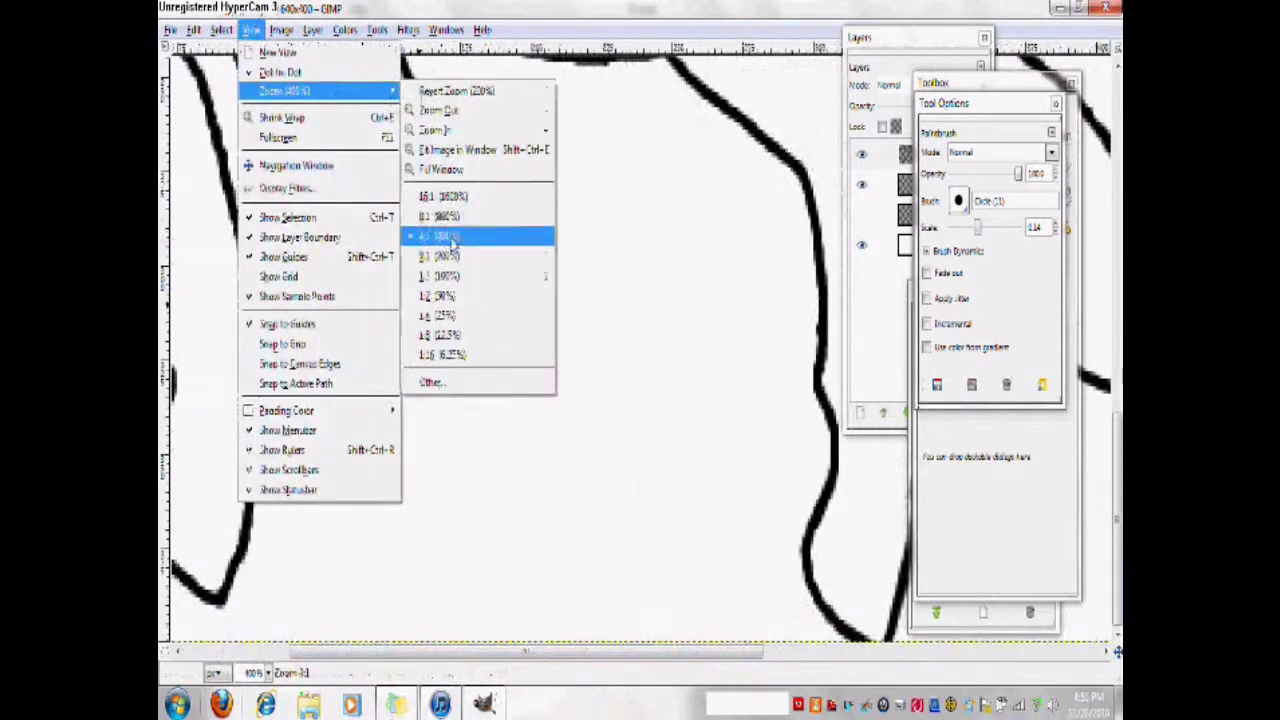
{"action": "left_click", "coordinate": [437, 256]}
{"action": "scroll", "coordinate": [490, 350], "scroll_direction": "up", "scroll_amount": 5}
{"action": "scroll", "coordinate": [490, 350], "scroll_direction": "up", "scroll_amount": 1}
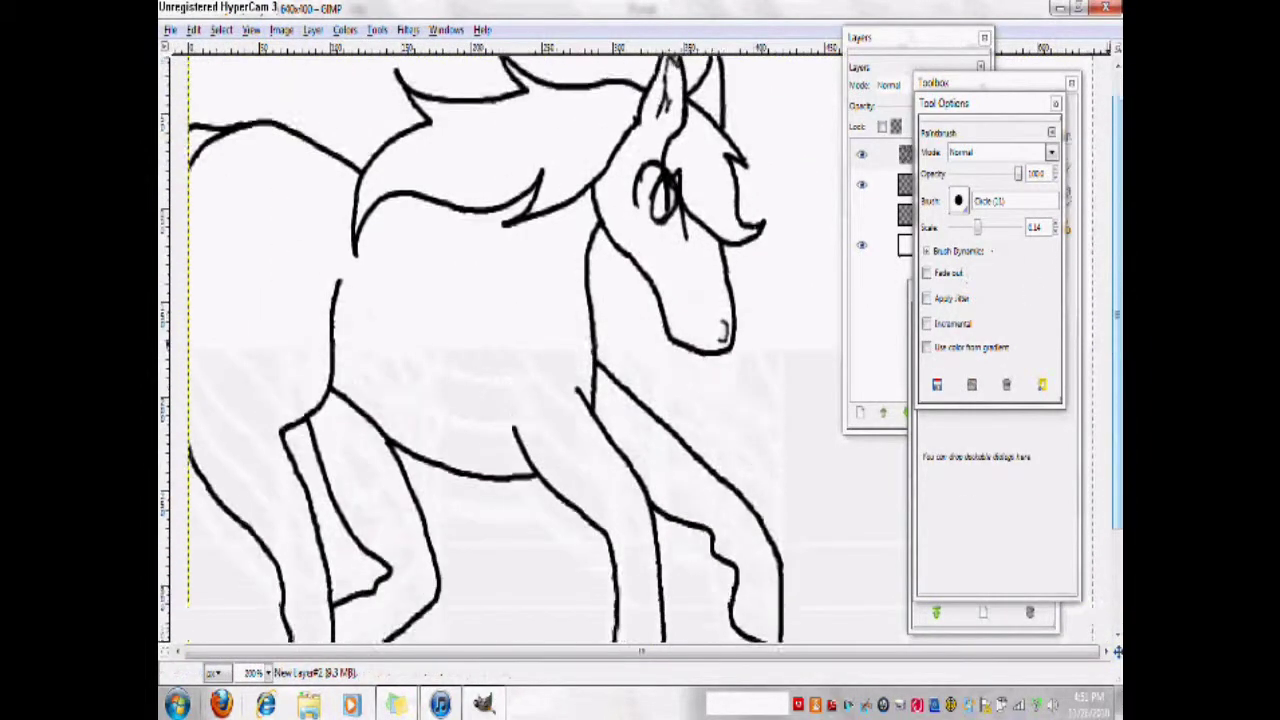
{"action": "left_click_drag", "start_coordinate": [1117, 314], "coordinate": [1117, 330]}
{"action": "left_click", "coordinate": [1072, 290]}
{"action": "left_click", "coordinate": [886, 203]}
{"action": "left_click", "coordinate": [942, 187]}
{"action": "left_click", "coordinate": [1003, 113]}
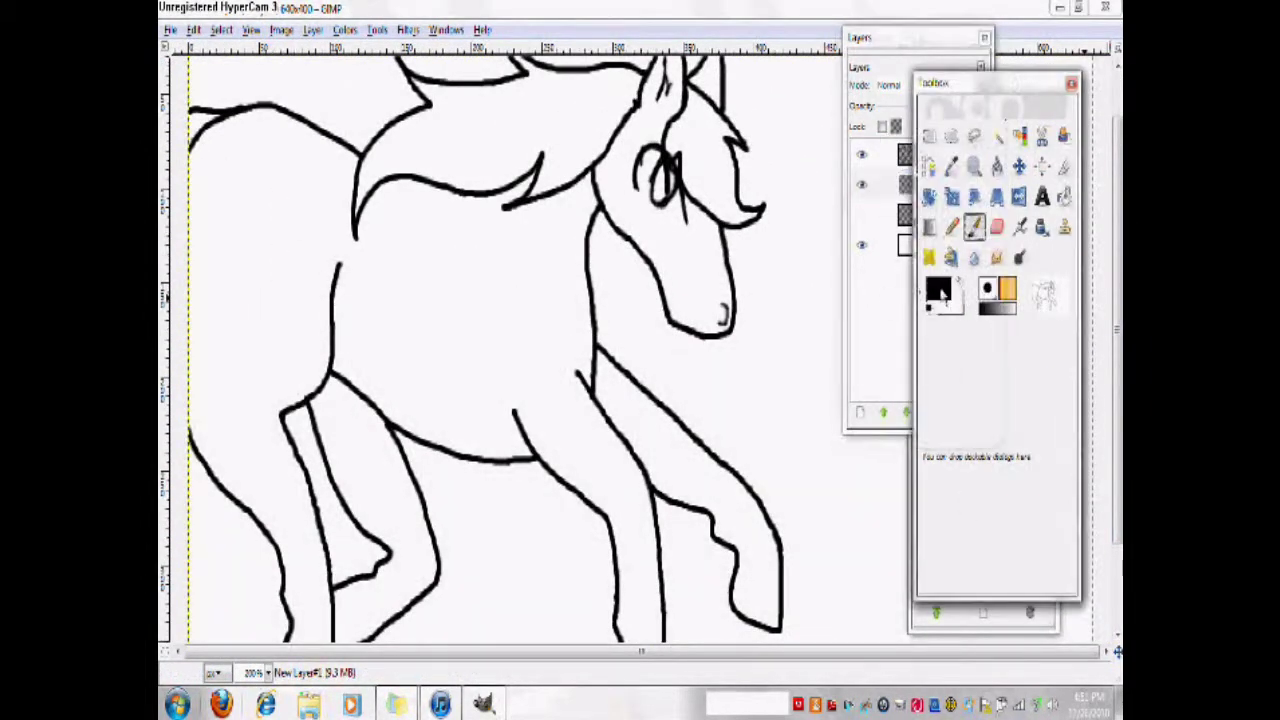
Hide New Layer#1 and New Layer#2, select the Background layer and show the whole canvas at 100%
{"action": "left_click", "coordinate": [939, 289]}
{"action": "left_click", "coordinate": [862, 185]}
{"action": "left_click", "coordinate": [862, 155]}
{"action": "left_click", "coordinate": [940, 246]}
{"action": "left_click", "coordinate": [252, 30]}
{"action": "mouse_move", "coordinate": [292, 91]}
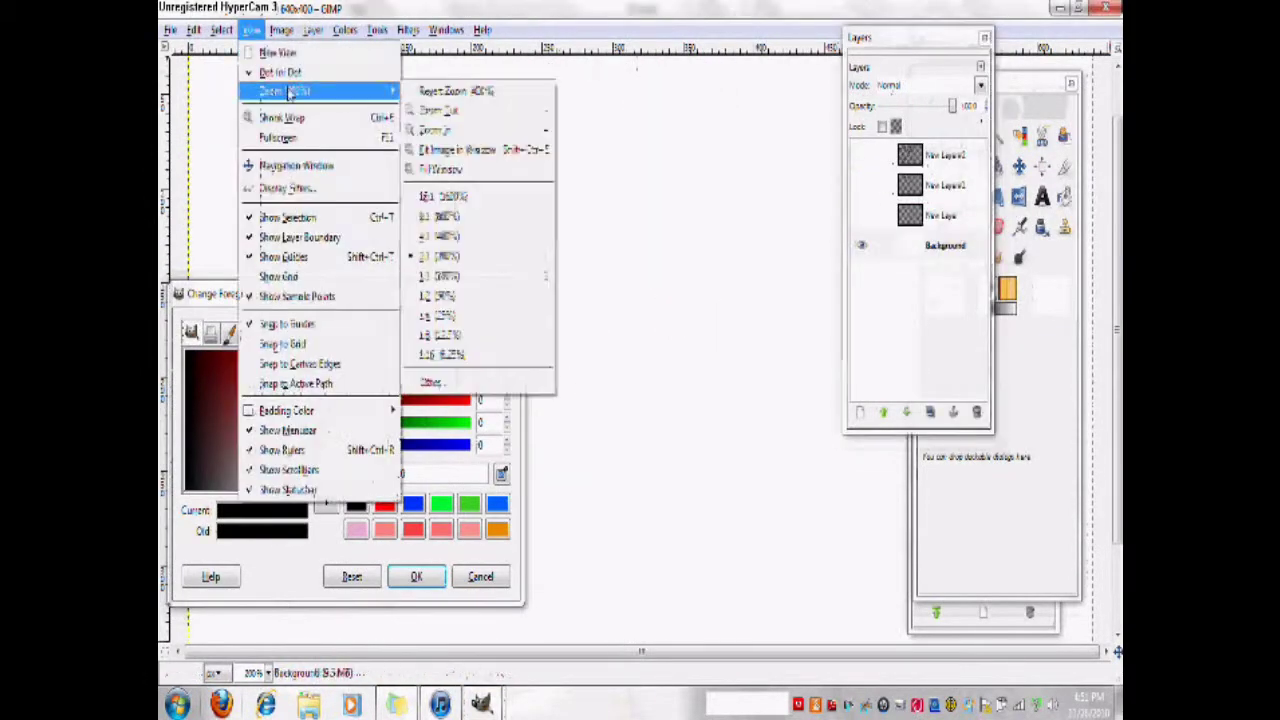
{"action": "left_click", "coordinate": [437, 275]}
{"action": "left_click", "coordinate": [912, 40]}
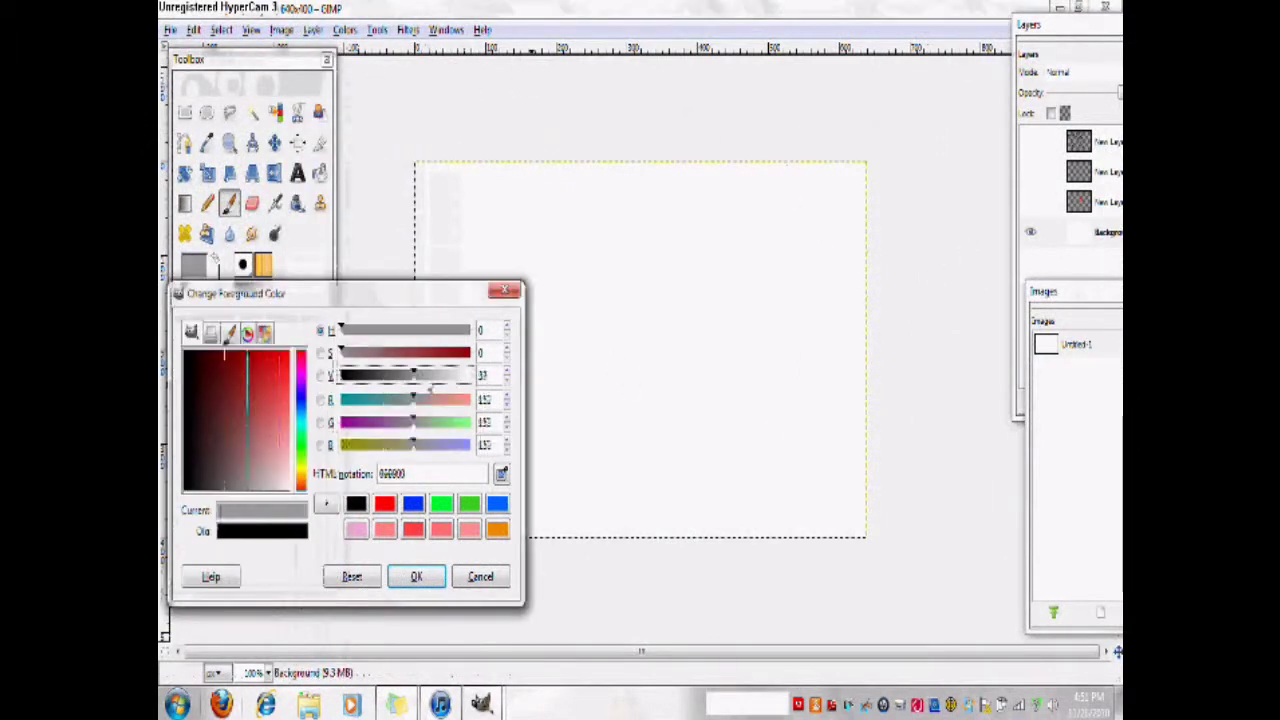
Set the foreground color to a light gray for the background
{"action": "left_click_drag", "start_coordinate": [420, 376], "coordinate": [460, 392]}
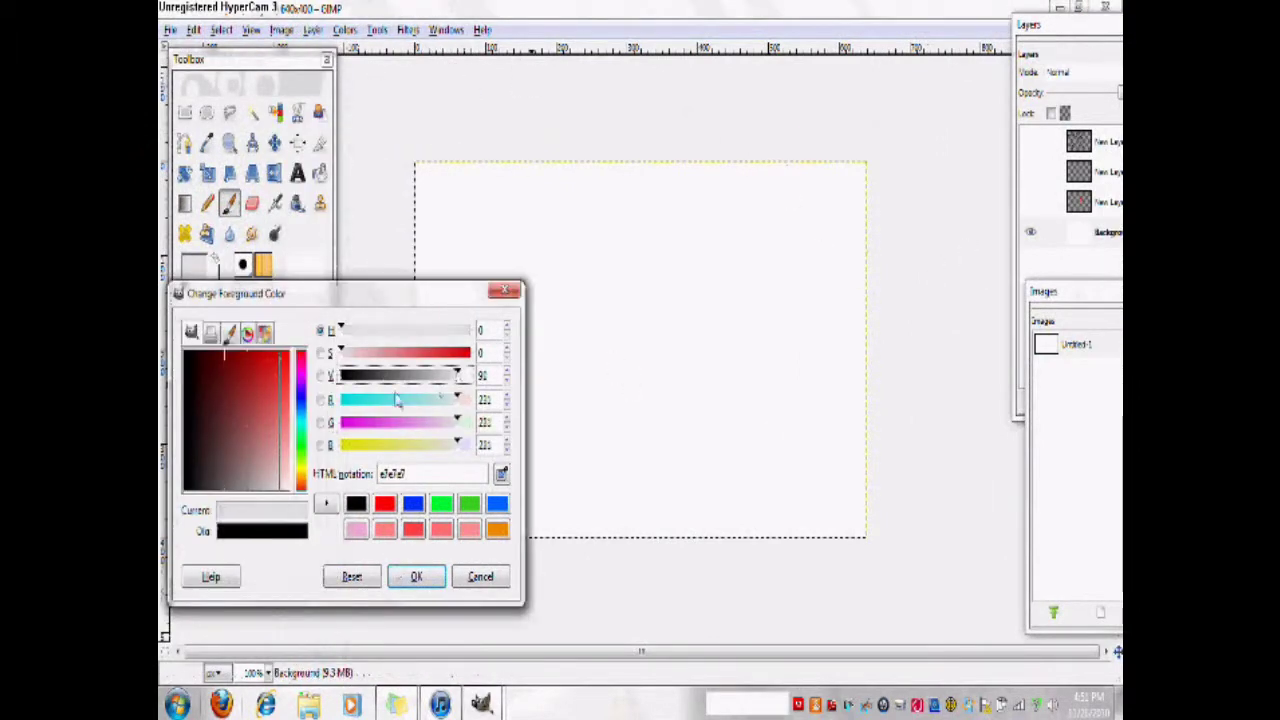
{"action": "left_click", "coordinate": [417, 576]}
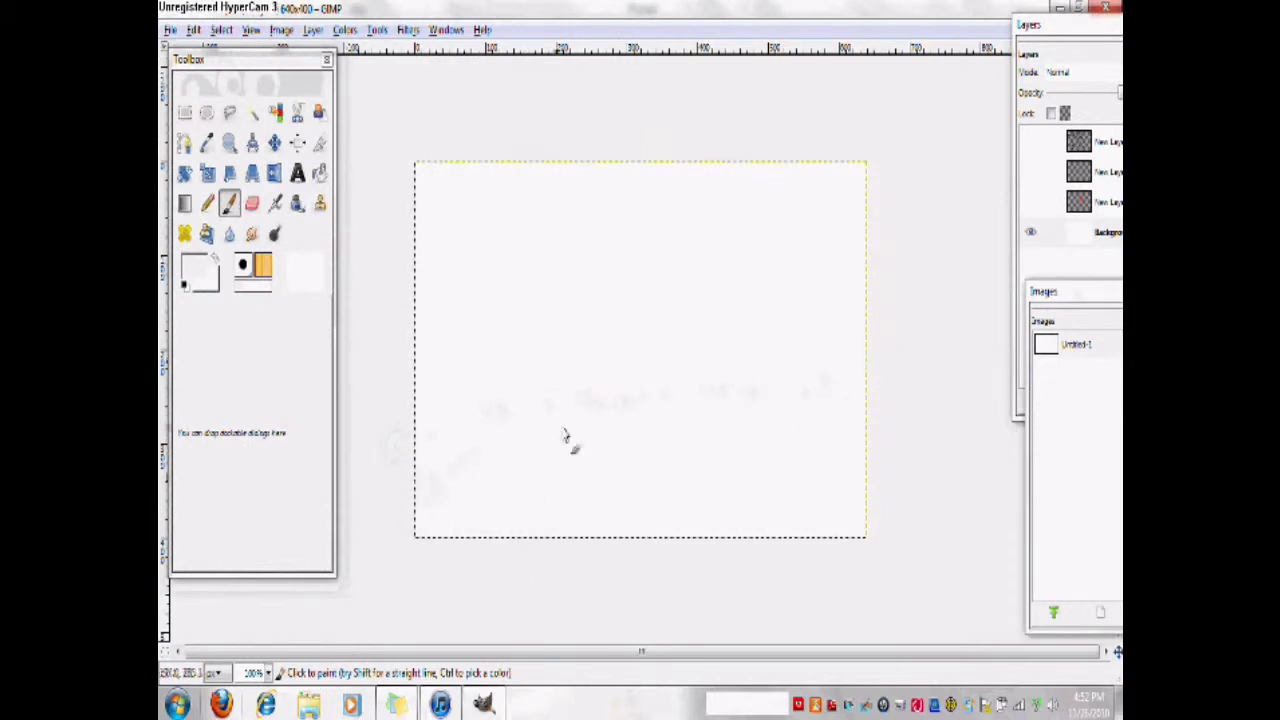
{"action": "left_click", "coordinate": [195, 269]}
{"action": "left_click_drag", "start_coordinate": [464, 374], "coordinate": [440, 376]}
{"action": "left_click", "coordinate": [416, 577]}
Paint loose light gray strokes across the lower part of the Background layer
{"action": "left_click_drag", "start_coordinate": [650, 522], "coordinate": [702, 418]}
{"action": "left_click", "coordinate": [195, 269]}
{"action": "left_click", "coordinate": [416, 577]}
Blend the light gray strokes in the lower background with the Smudge tool, adjusting its brush size
{"action": "left_click", "coordinate": [252, 234]}
{"action": "left_click", "coordinate": [519, 502]}
{"action": "double_click", "coordinate": [252, 234]}
{"action": "left_click_drag", "start_coordinate": [266, 265], "coordinate": [277, 266]}
{"action": "left_click", "coordinate": [324, 141]}
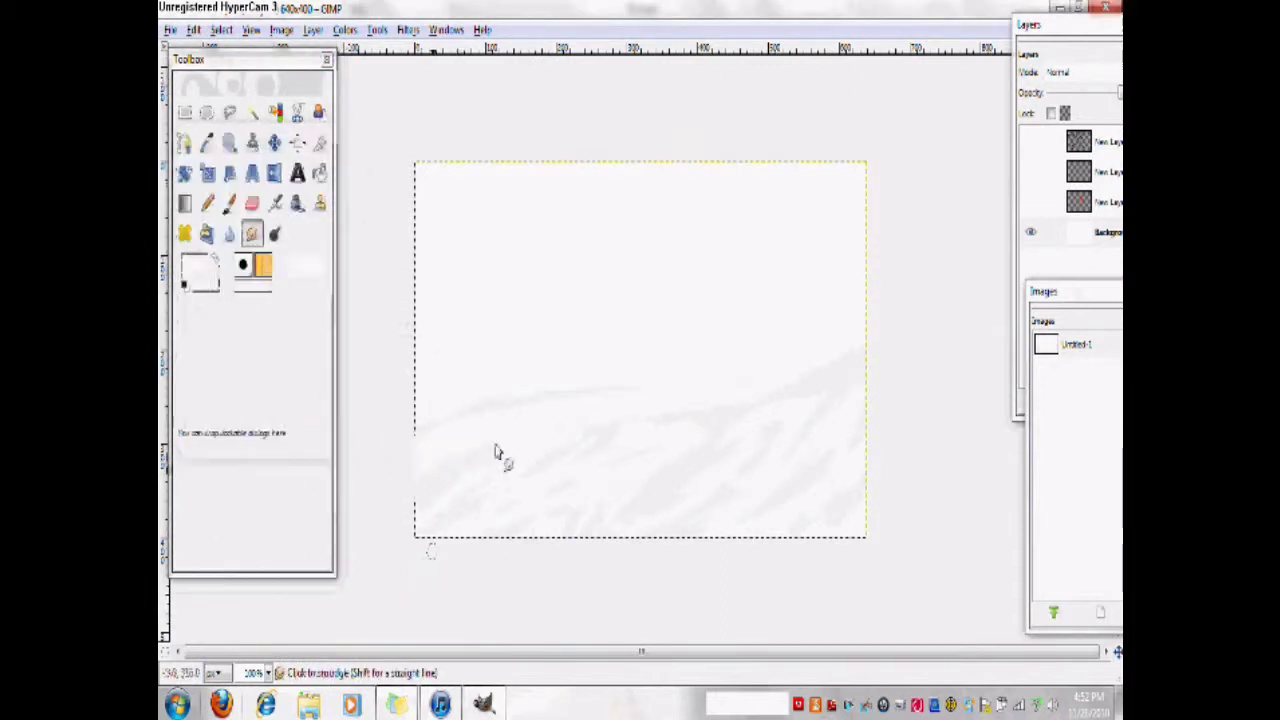
{"action": "left_click_drag", "start_coordinate": [828, 480], "coordinate": [636, 525]}
Set the foreground color to a pale bluish gray, e8e8f4
{"action": "left_click", "coordinate": [197, 268]}
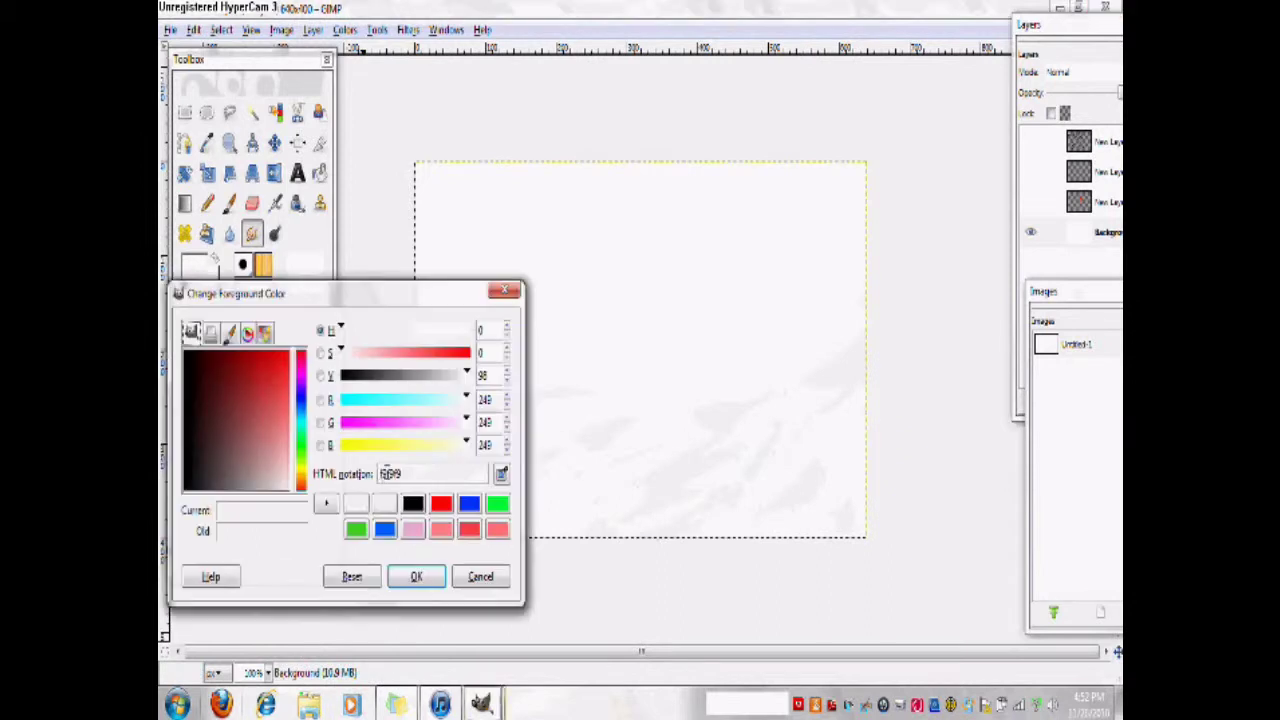
{"action": "mouse_move", "coordinate": [466, 373]}
{"action": "left_mouse_down"}
{"action": "mouse_move", "coordinate": [434, 386]}
{"action": "mouse_move", "coordinate": [450, 384]}
{"action": "left_mouse_up"}
{"action": "left_click_drag", "start_coordinate": [452, 444], "coordinate": [463, 457]}
{"action": "left_click_drag", "start_coordinate": [460, 374], "coordinate": [451, 387]}
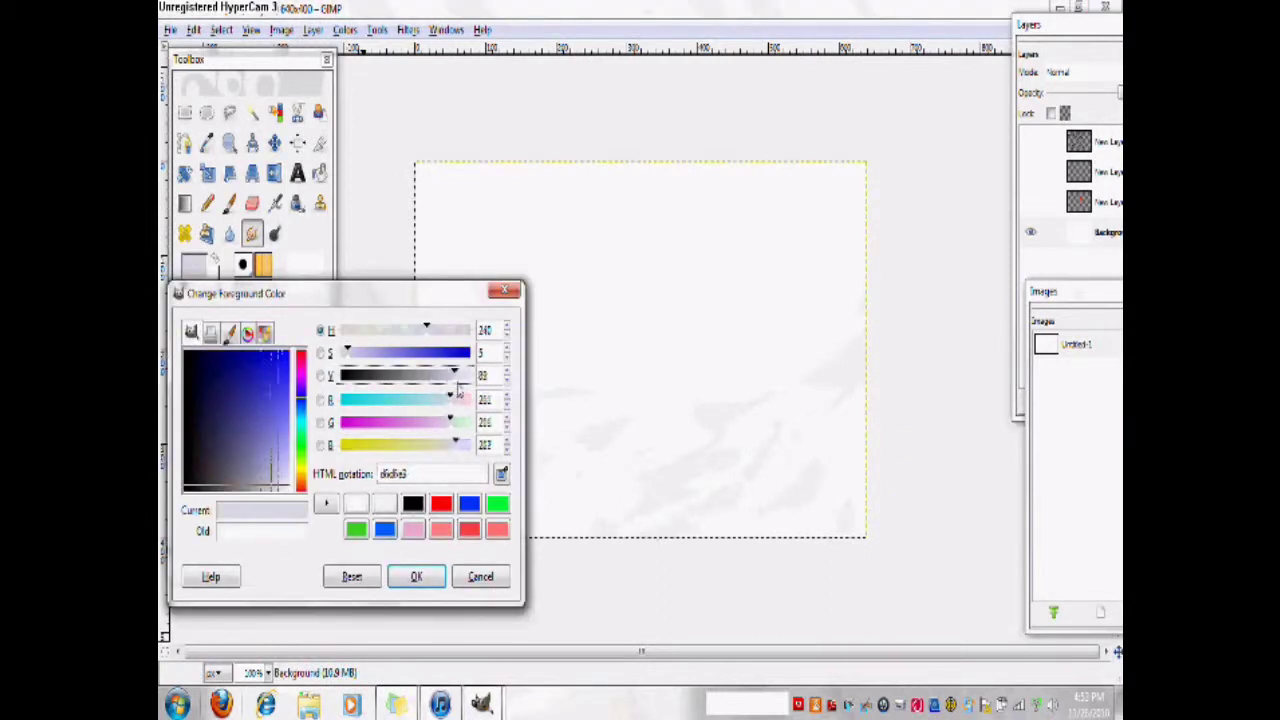
{"action": "left_click", "coordinate": [416, 576]}
Paint pale blue diagonal strokes across the upper background and smudge them into soft streaks
{"action": "left_click", "coordinate": [229, 203]}
{"action": "mouse_move", "coordinate": [589, 134]}
{"action": "left_mouse_down"}
{"action": "mouse_move", "coordinate": [709, 243]}
{"action": "mouse_move", "coordinate": [500, 370]}
{"action": "left_mouse_up"}
{"action": "left_click", "coordinate": [251, 233]}
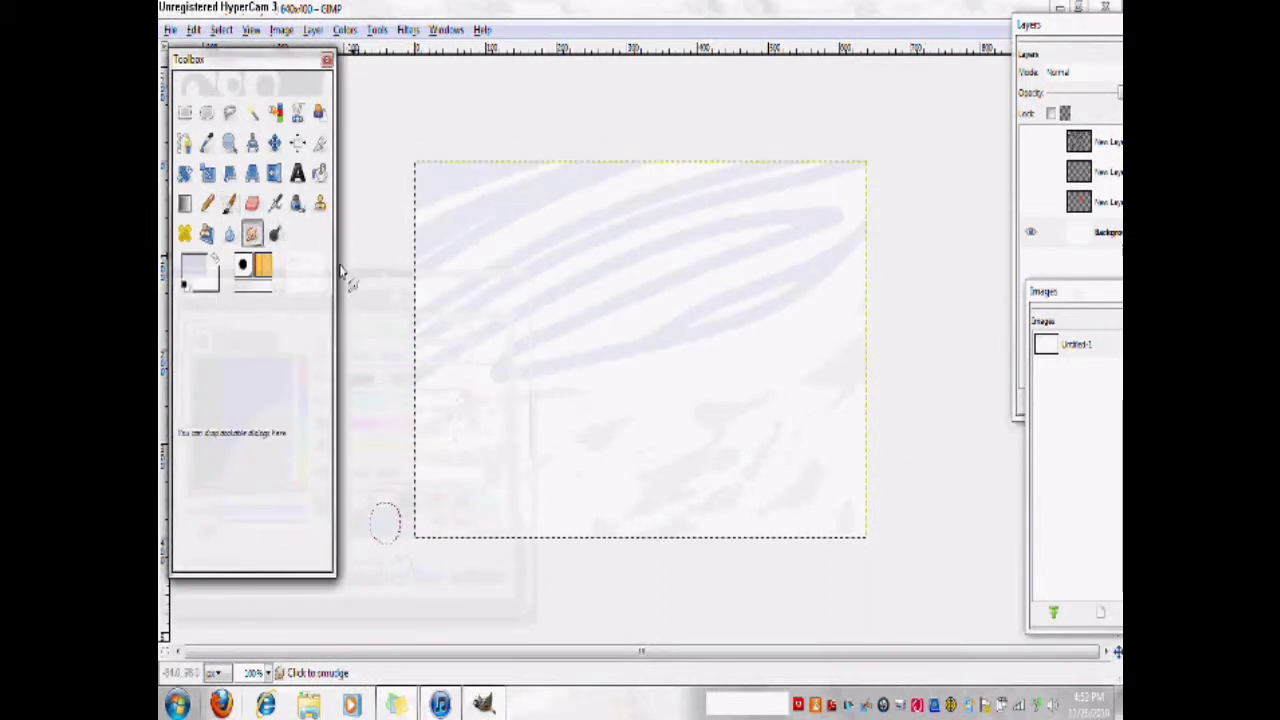
{"action": "mouse_move", "coordinate": [392, 256]}
{"action": "left_mouse_down"}
{"action": "mouse_move", "coordinate": [457, 386]}
{"action": "mouse_move", "coordinate": [838, 178]}
{"action": "left_mouse_up"}
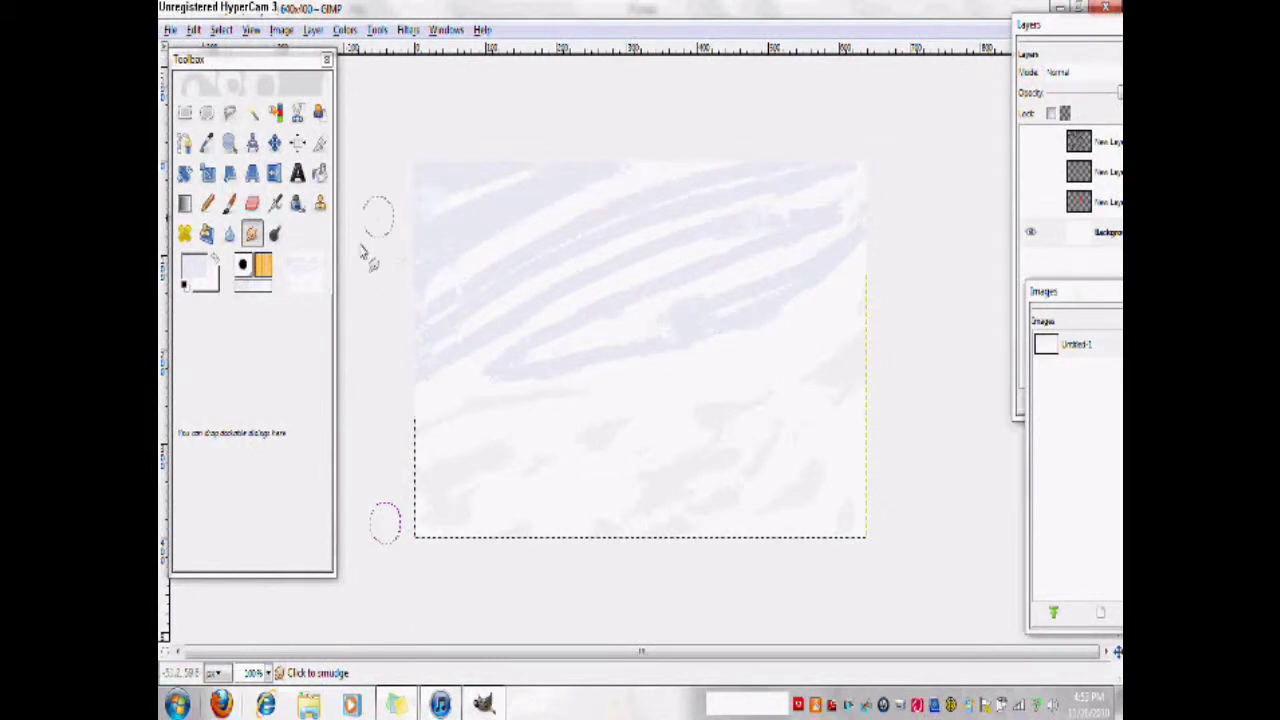
{"action": "mouse_move", "coordinate": [812, 250]}
{"action": "left_mouse_down"}
{"action": "mouse_move", "coordinate": [540, 303]}
{"action": "mouse_move", "coordinate": [632, 178]}
{"action": "mouse_move", "coordinate": [452, 378]}
{"action": "left_mouse_up"}
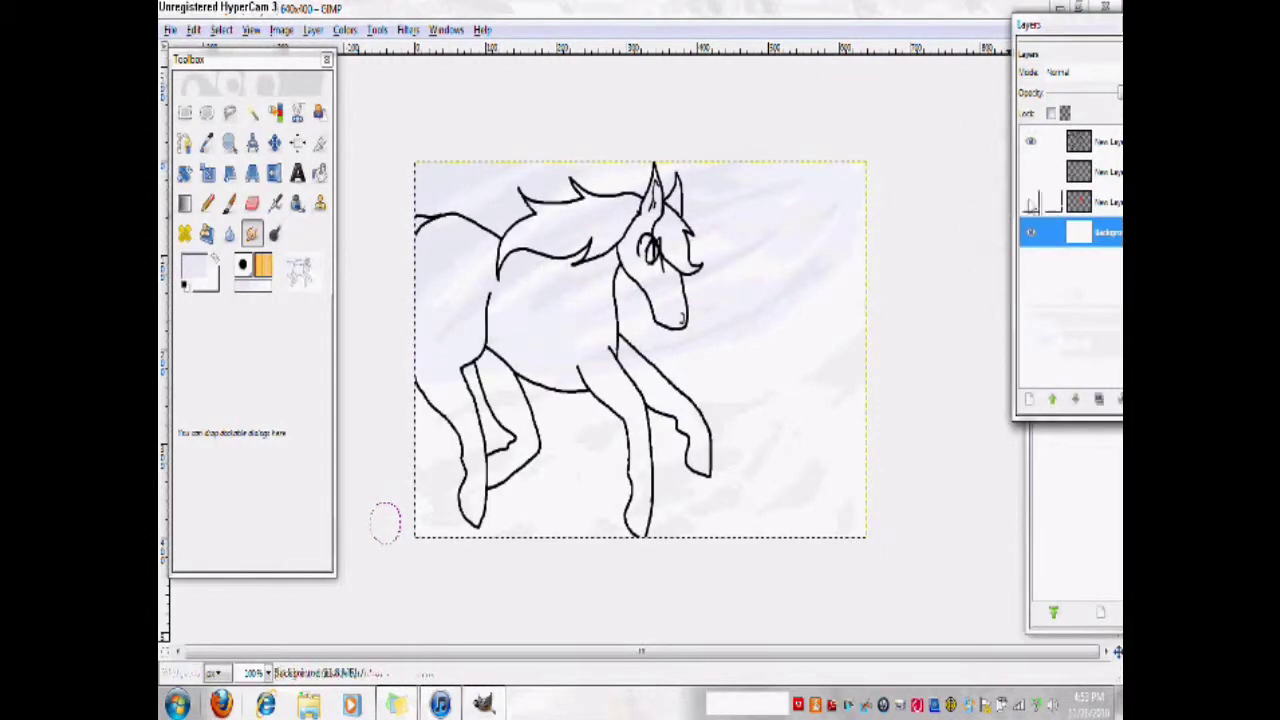
Show the horse's line art again over the smudged background
{"action": "left_click", "coordinate": [1031, 142]}
{"action": "left_click", "coordinate": [1031, 172]}
{"action": "left_click", "coordinate": [1031, 142]}
{"action": "left_click", "coordinate": [412, 235]}
{"action": "left_click", "coordinate": [1100, 232]}
Try a smudge stroke on New Layer#2 and undo it
{"action": "left_click", "coordinate": [1100, 152]}
{"action": "mouse_move", "coordinate": [630, 190]}
{"action": "left_mouse_down"}
{"action": "mouse_move", "coordinate": [554, 180]}
{"action": "mouse_move", "coordinate": [440, 217]}
{"action": "left_mouse_up"}
{"action": "key", "text": "ctrl+z"}
Select New Layer#1, keeping it and New Layer#2 visible
{"action": "left_click", "coordinate": [1031, 142]}
{"action": "left_click", "coordinate": [1031, 172]}
{"action": "left_click", "coordinate": [1090, 171]}
{"action": "left_click", "coordinate": [1030, 141]}
{"action": "left_click", "coordinate": [1030, 171]}
Set the foreground color to near-white, fcfcfc
{"action": "left_click", "coordinate": [194, 266]}
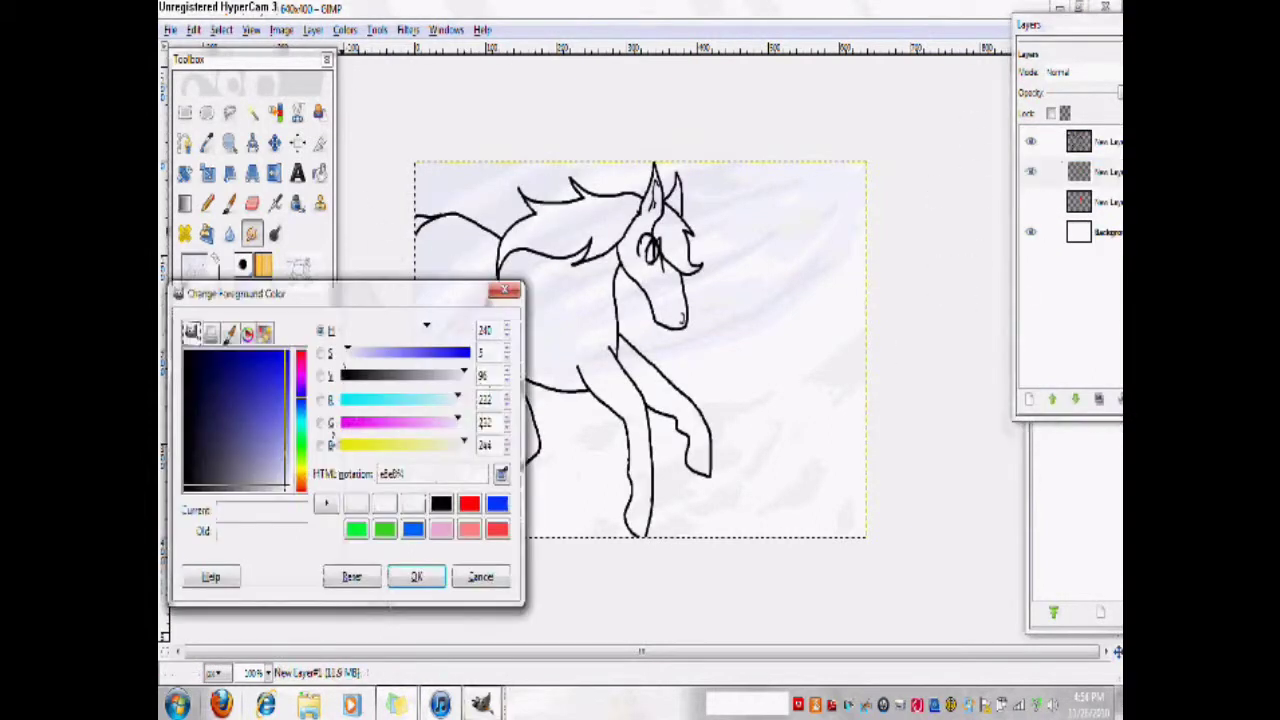
{"action": "left_click_drag", "start_coordinate": [468, 387], "coordinate": [467, 379]}
{"action": "left_click", "coordinate": [343, 353]}
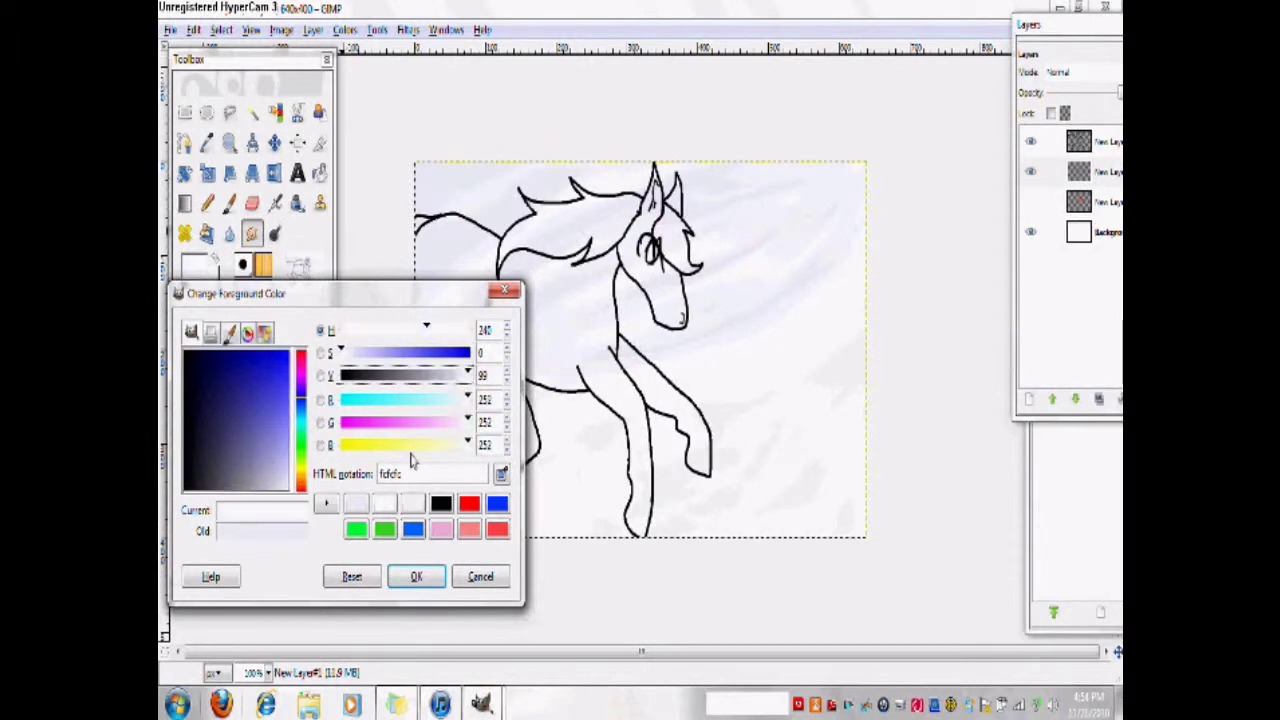
{"action": "left_click", "coordinate": [416, 577]}
Color the horse's body near-white beneath the line art on New Layer#1 and hide the Background layer
{"action": "left_click", "coordinate": [229, 204]}
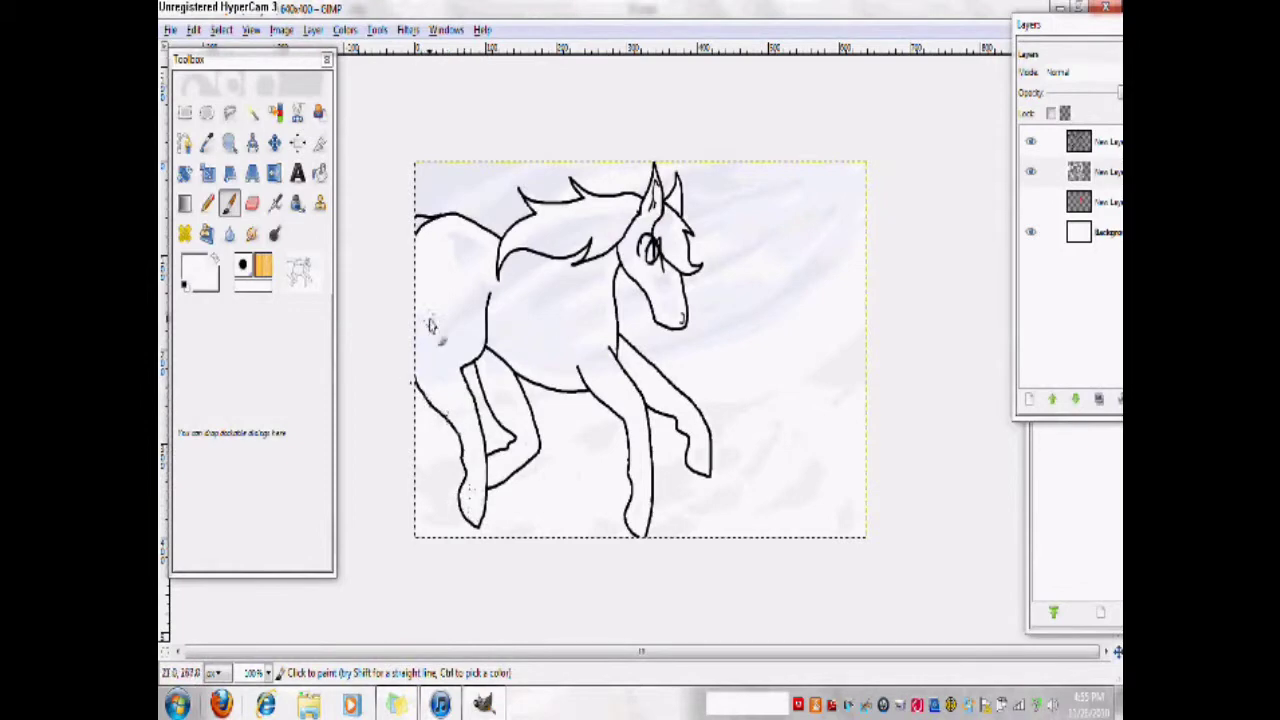
{"action": "left_click", "coordinate": [320, 174]}
{"action": "left_click", "coordinate": [456, 340]}
{"action": "left_click", "coordinate": [1031, 232]}
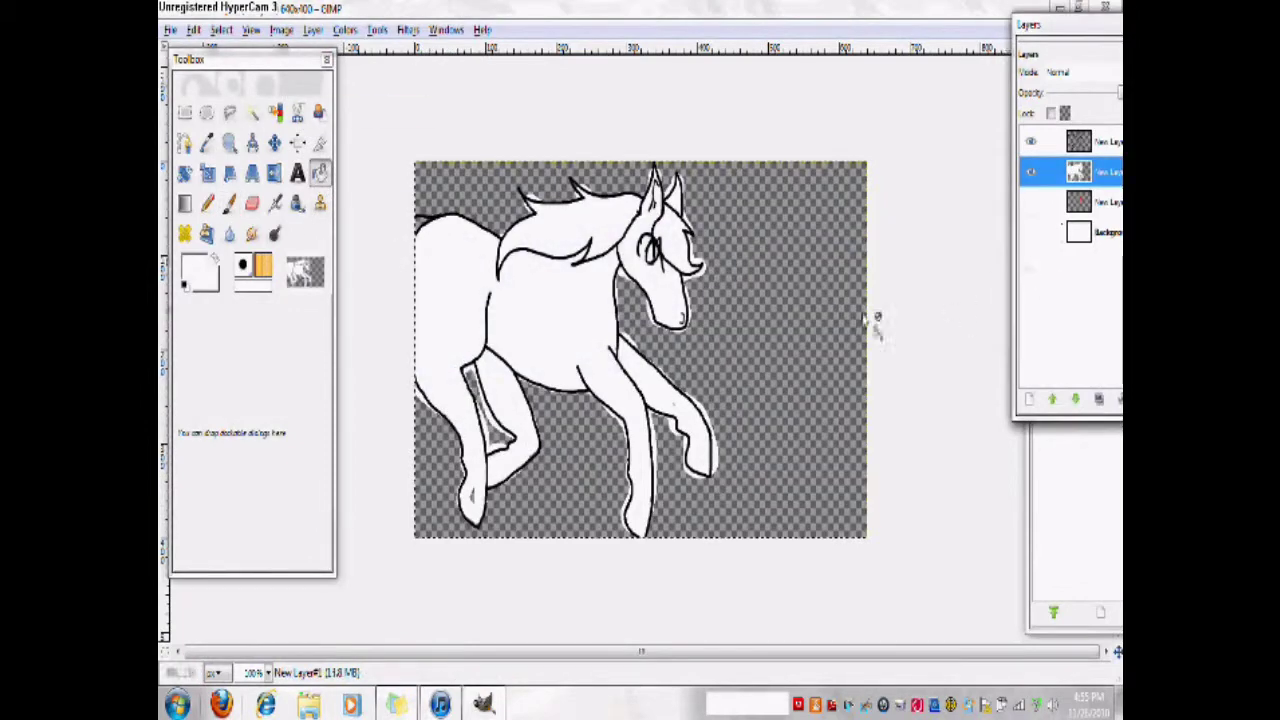
Magnify the horse to 200%, move the Toolbox aside and paint white into the gaps inside the outline
{"action": "left_click", "coordinate": [251, 30]}
{"action": "mouse_move", "coordinate": [364, 90]}
{"action": "left_click", "coordinate": [450, 247]}
{"action": "left_click_drag", "start_coordinate": [250, 59], "coordinate": [871, 55]}
{"action": "left_click", "coordinate": [851, 199]}
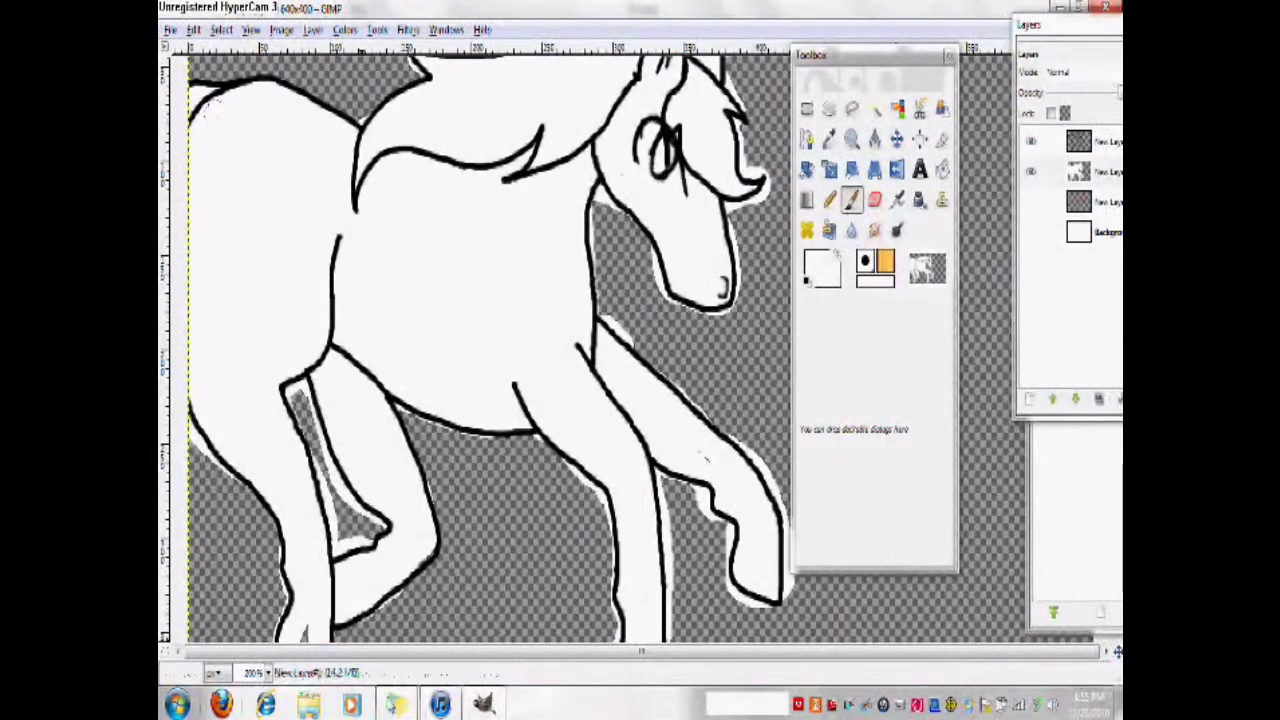
Erase the white overflow along the rear flank and between the hind legs, touching up the rear hoof
{"action": "key", "text": "shift+e"}
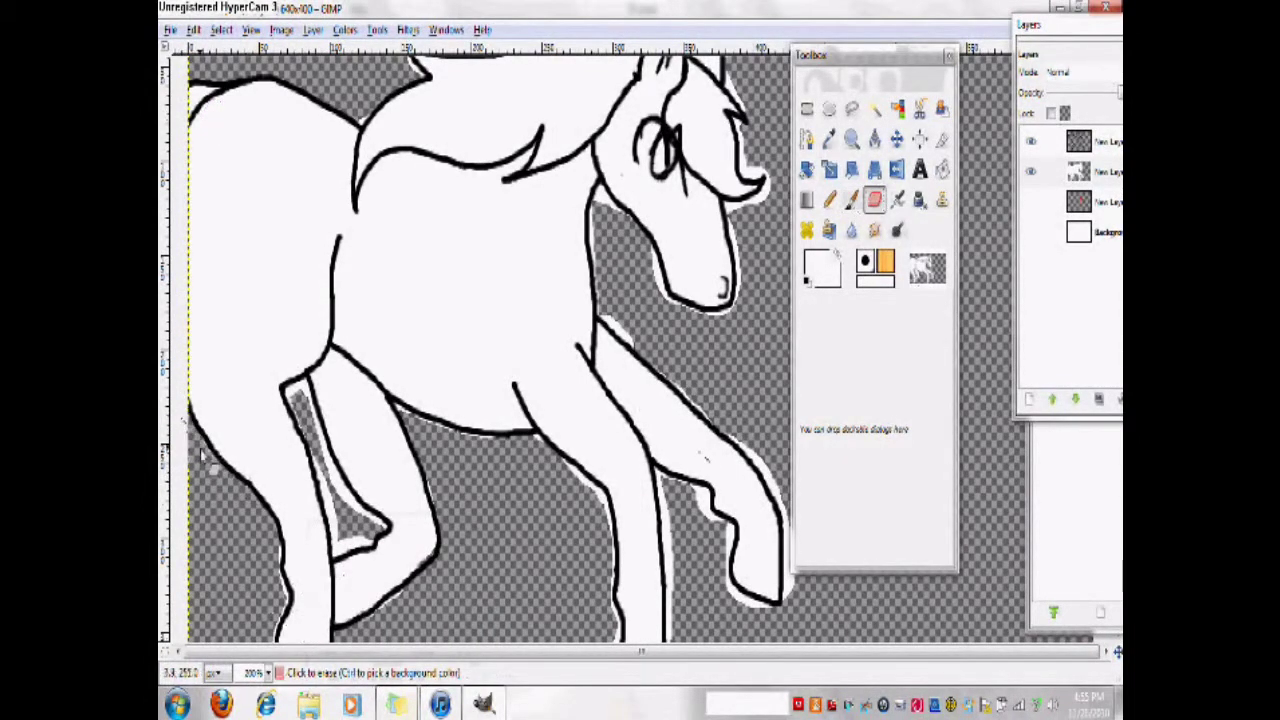
{"action": "left_click", "coordinate": [851, 200]}
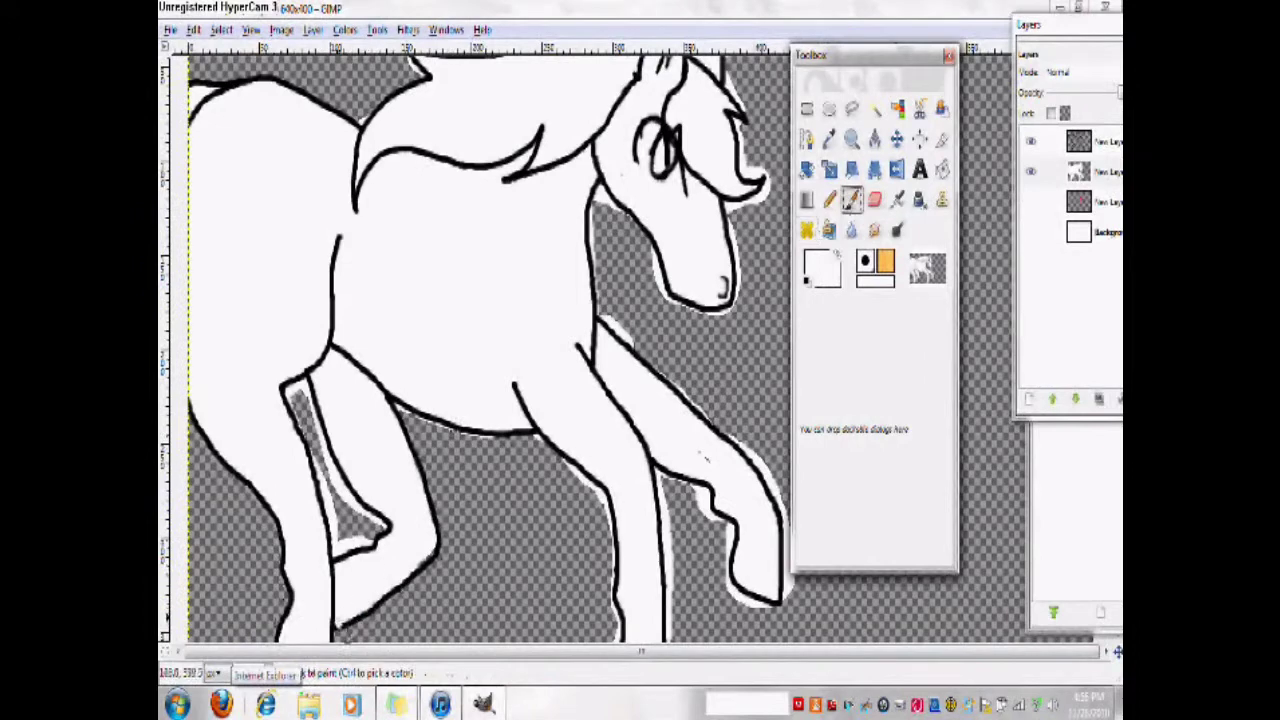
{"action": "key", "text": "shift+e"}
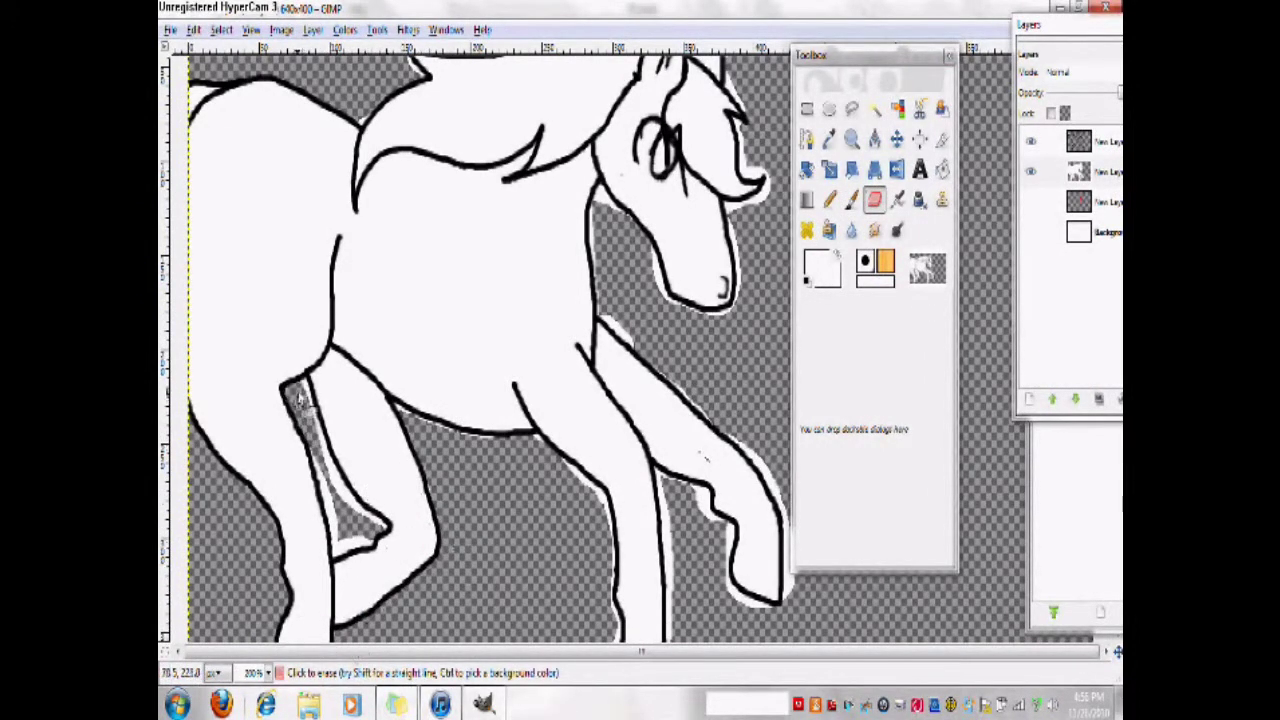
{"action": "left_click_drag", "start_coordinate": [319, 408], "coordinate": [347, 503]}
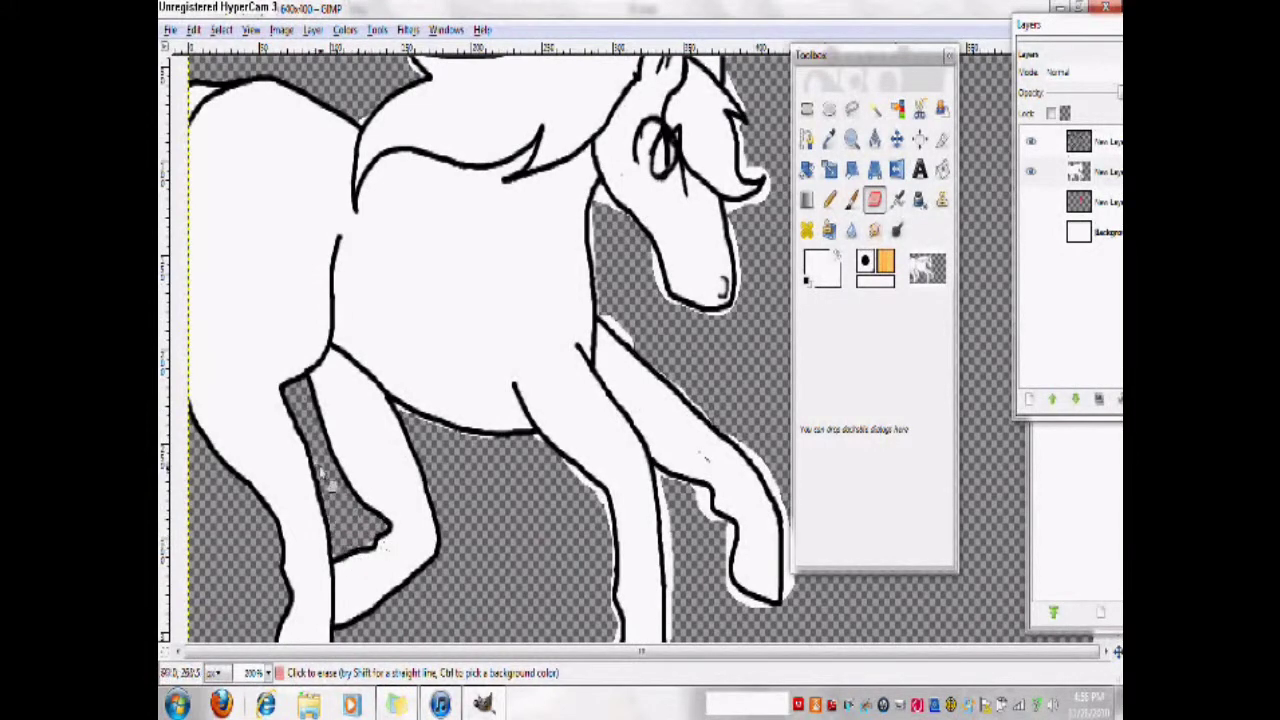
Touch up the white fill in the hind leg and erase the overflow where the mane meets the back
{"action": "key", "text": "p"}
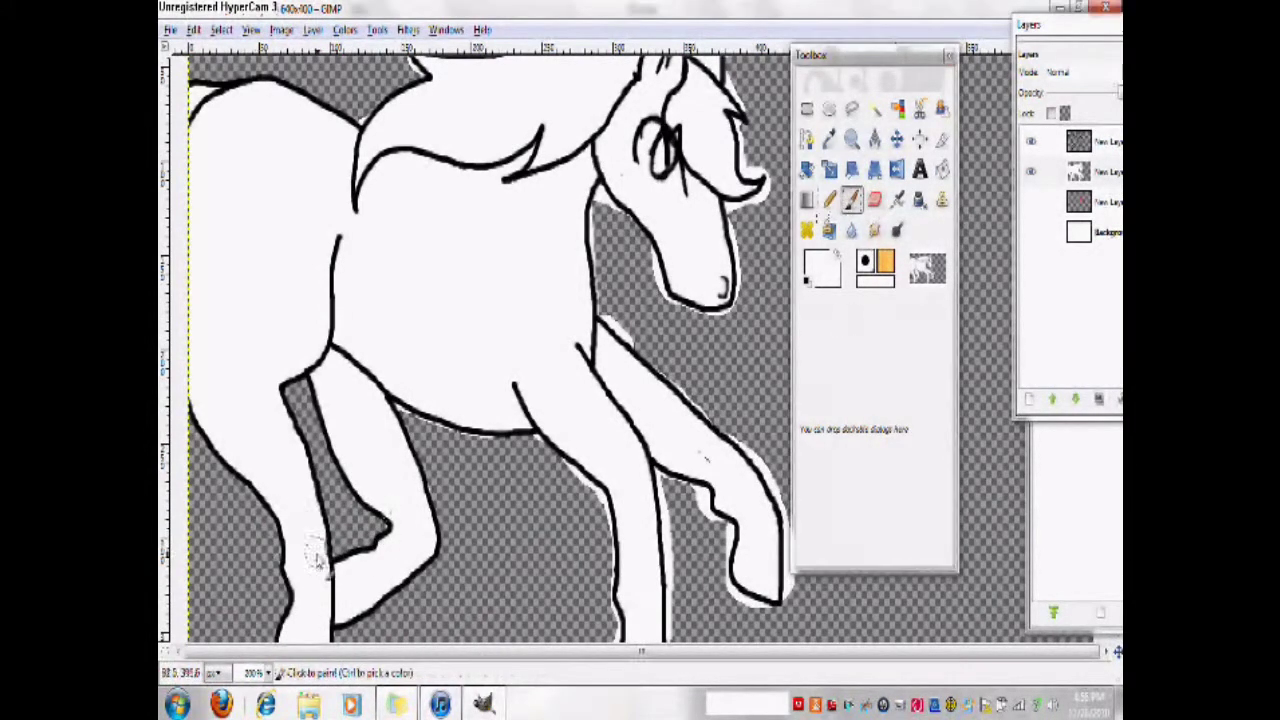
{"action": "key", "text": "shift+e"}
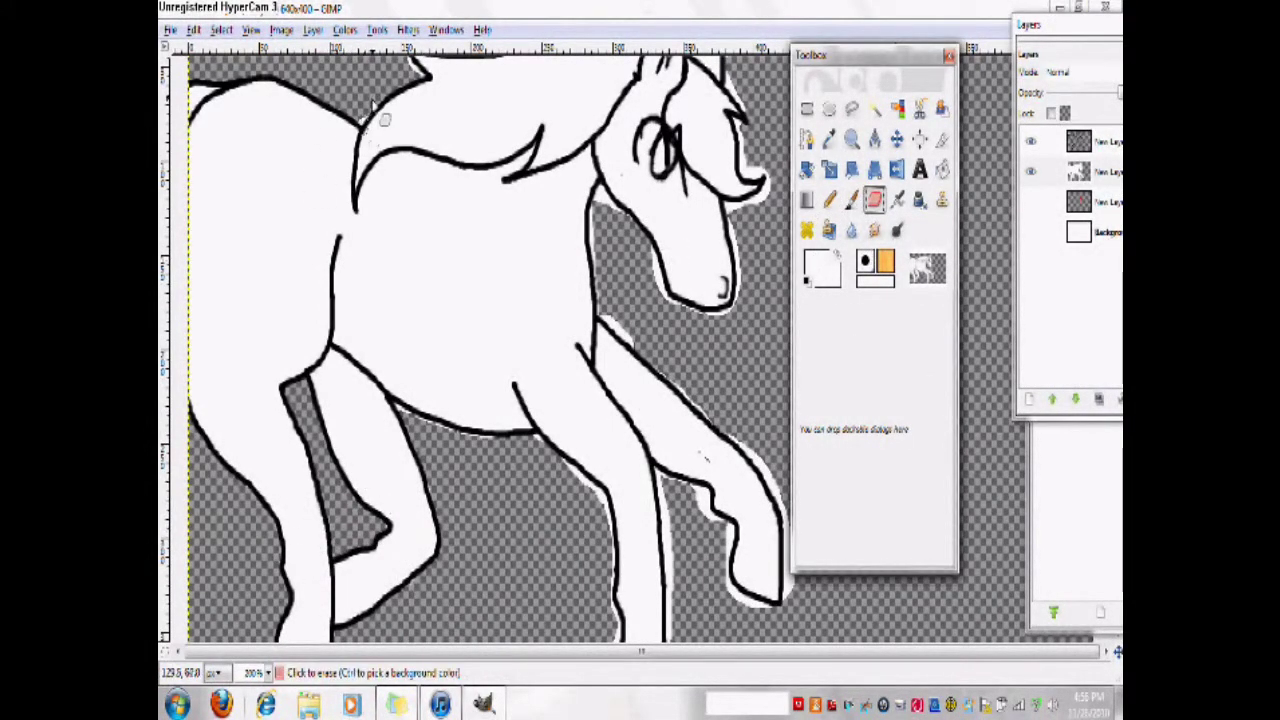
{"action": "left_click_drag", "start_coordinate": [372, 103], "coordinate": [366, 126]}
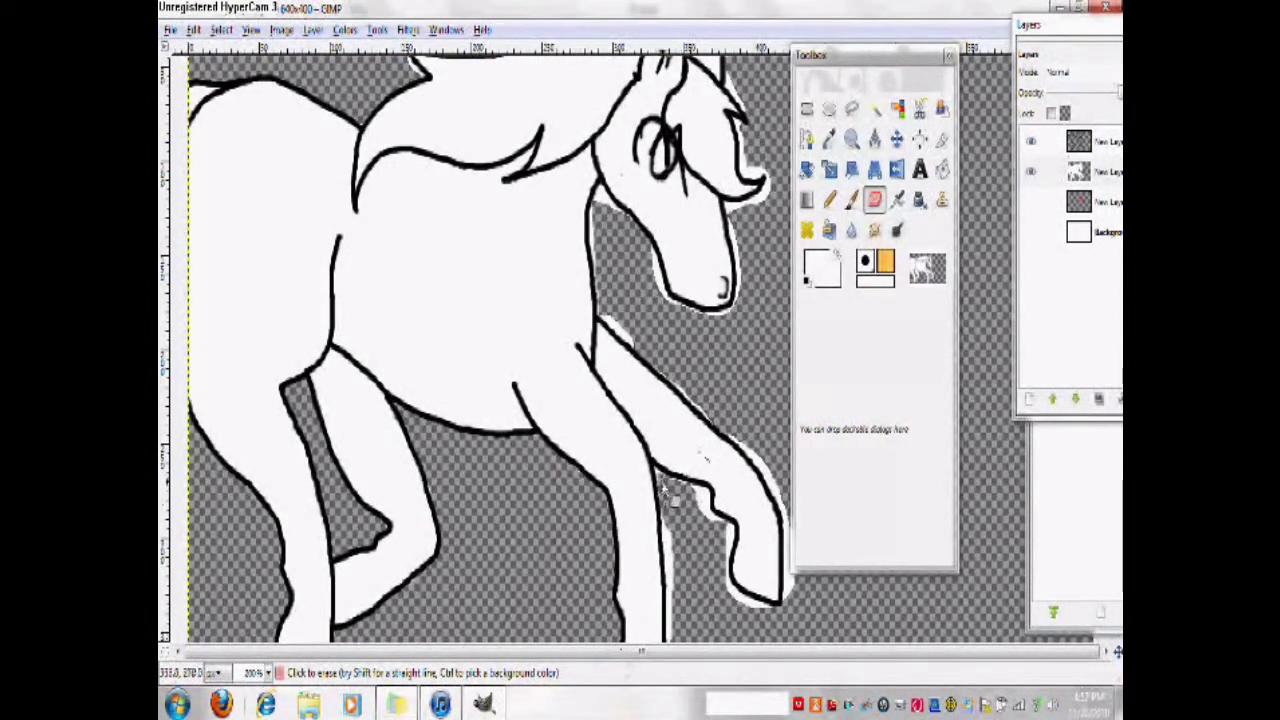
Erase the white overflow around the front legs and raised hoof, moving the Toolbox out of the way
{"action": "left_click_drag", "start_coordinate": [740, 607], "coordinate": [778, 609]}
{"action": "left_click_drag", "start_coordinate": [860, 56], "coordinate": [989, 63]}
{"action": "left_click_drag", "start_coordinate": [793, 547], "coordinate": [798, 570]}
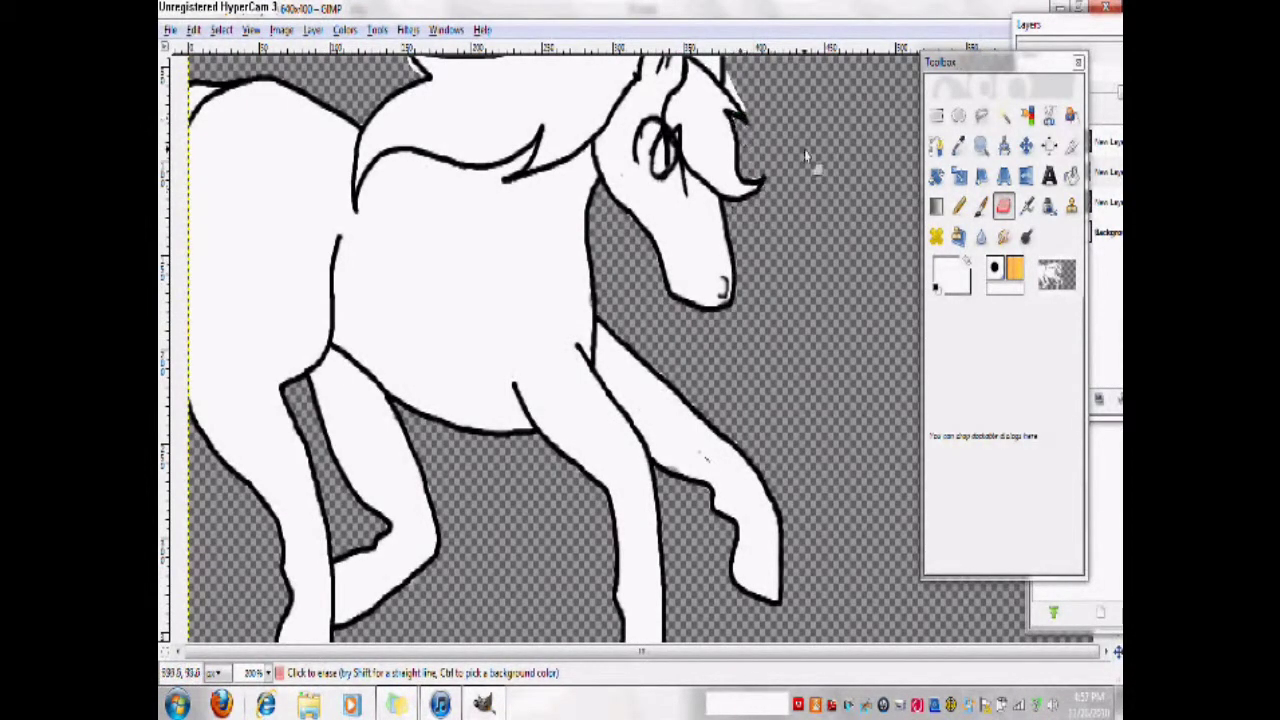
Rearrange the Layers, Toolbox and Images dialogs so the layer names are readable
{"action": "left_click_drag", "start_coordinate": [1050, 24], "coordinate": [1005, 17]}
{"action": "left_click_drag", "start_coordinate": [945, 62], "coordinate": [899, 64]}
{"action": "left_click", "coordinate": [1066, 514]}
{"action": "left_click_drag", "start_coordinate": [1065, 289], "coordinate": [1020, 340]}
{"action": "left_click", "coordinate": [935, 68]}
Touch up the white fill in the mane tufts and erase the overflow around the mane and ears
{"action": "scroll", "coordinate": [806, 205], "scroll_direction": "up", "scroll_amount": 1}
{"action": "scroll", "coordinate": [806, 204], "scroll_direction": "up", "scroll_amount": 1}
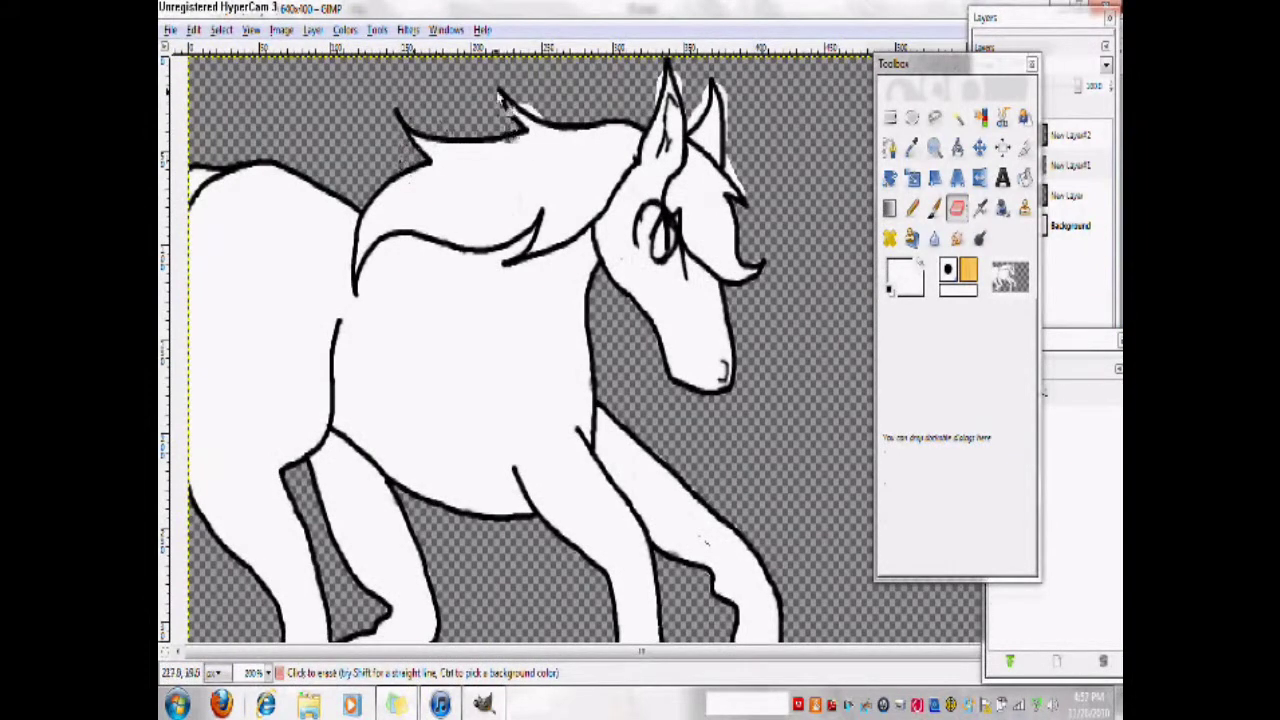
{"action": "key", "text": "p"}
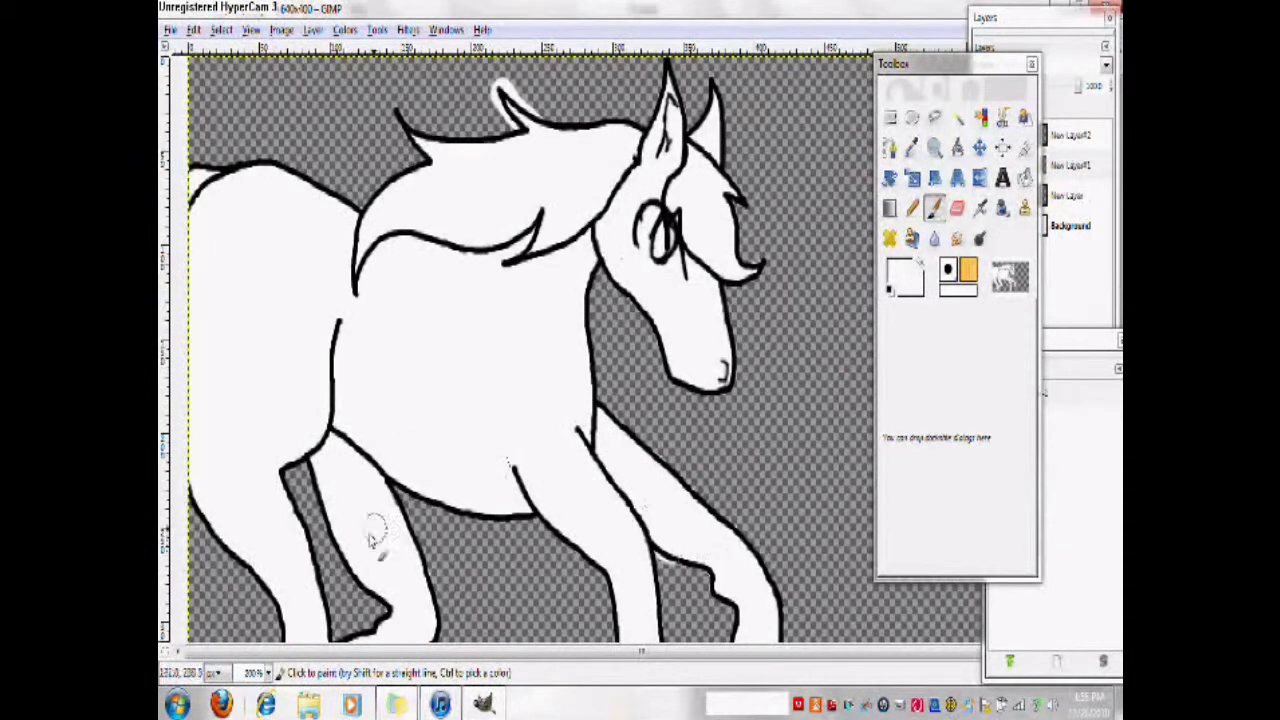
{"action": "key", "text": "shift+e"}
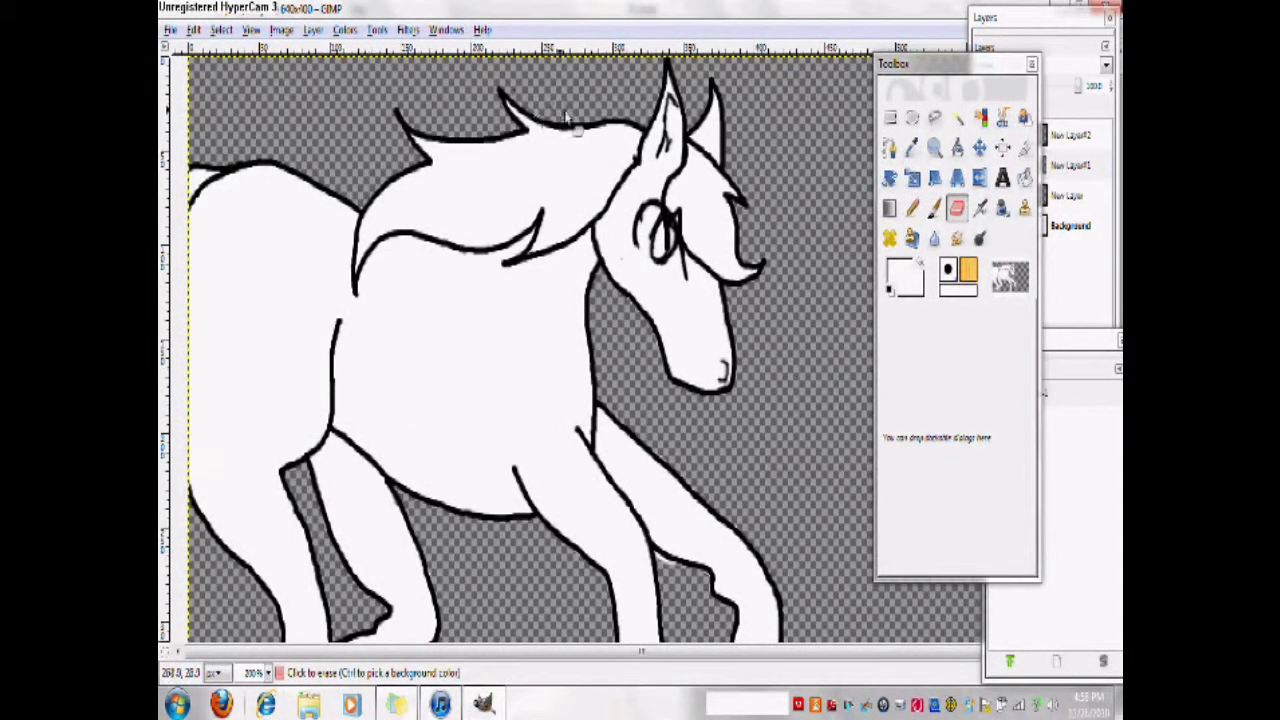
Select the Paintbrush with a grey foreground colour, moving the Layers dialog out of the way
{"action": "left_click_drag", "start_coordinate": [1042, 18], "coordinate": [978, 12]}
{"action": "left_click_drag", "start_coordinate": [1117, 170], "coordinate": [1117, 310]}
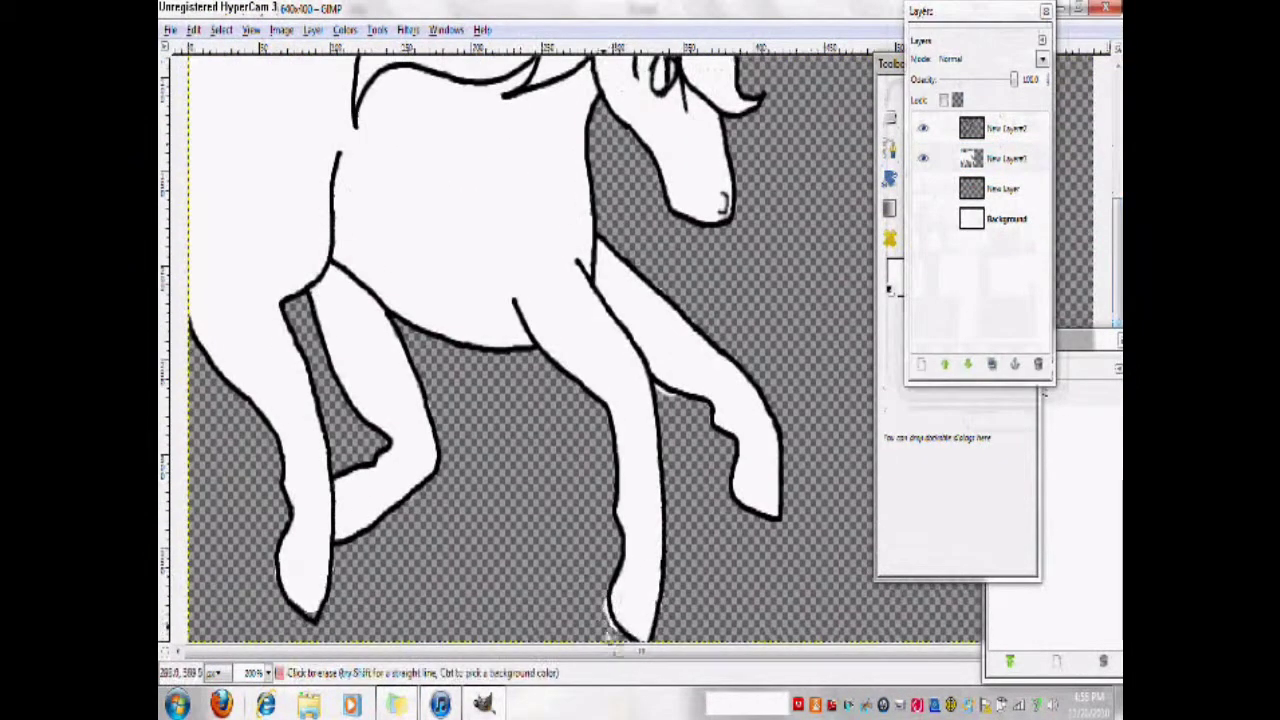
{"action": "key", "text": "p"}
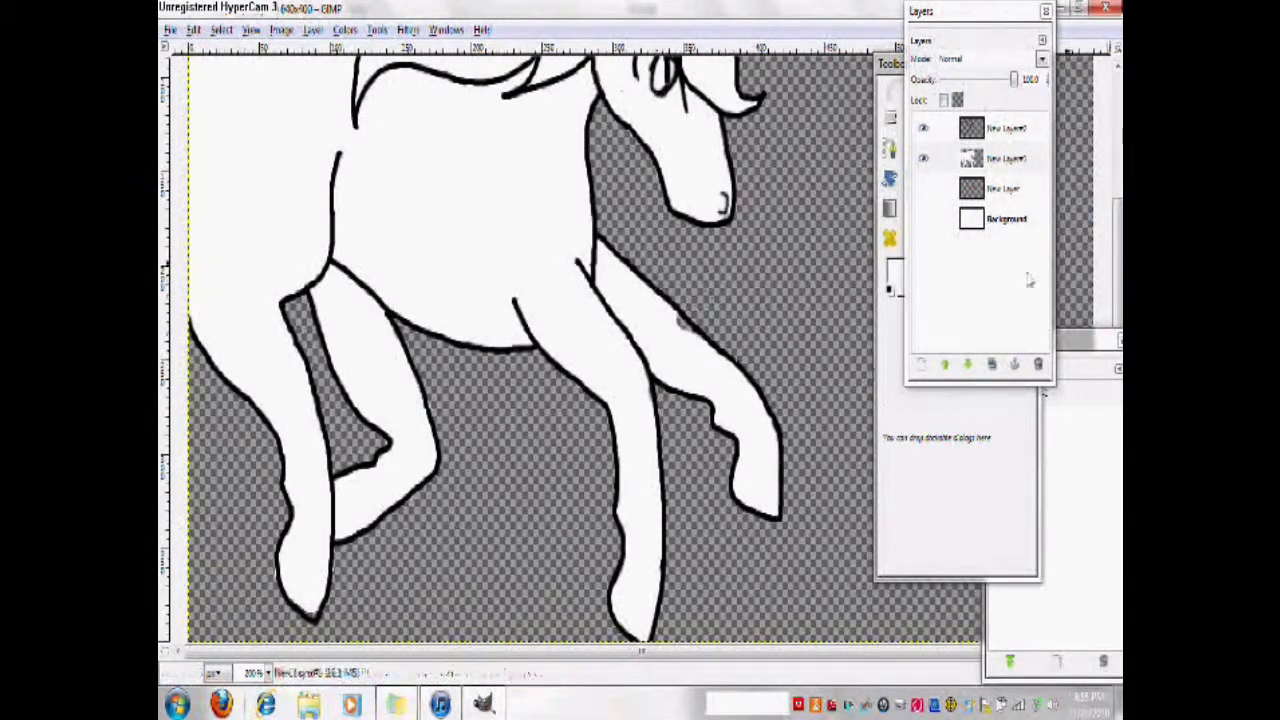
{"action": "key", "text": "ctrl+b"}
{"action": "left_click_drag", "start_coordinate": [1115, 308], "coordinate": [1115, 182]}
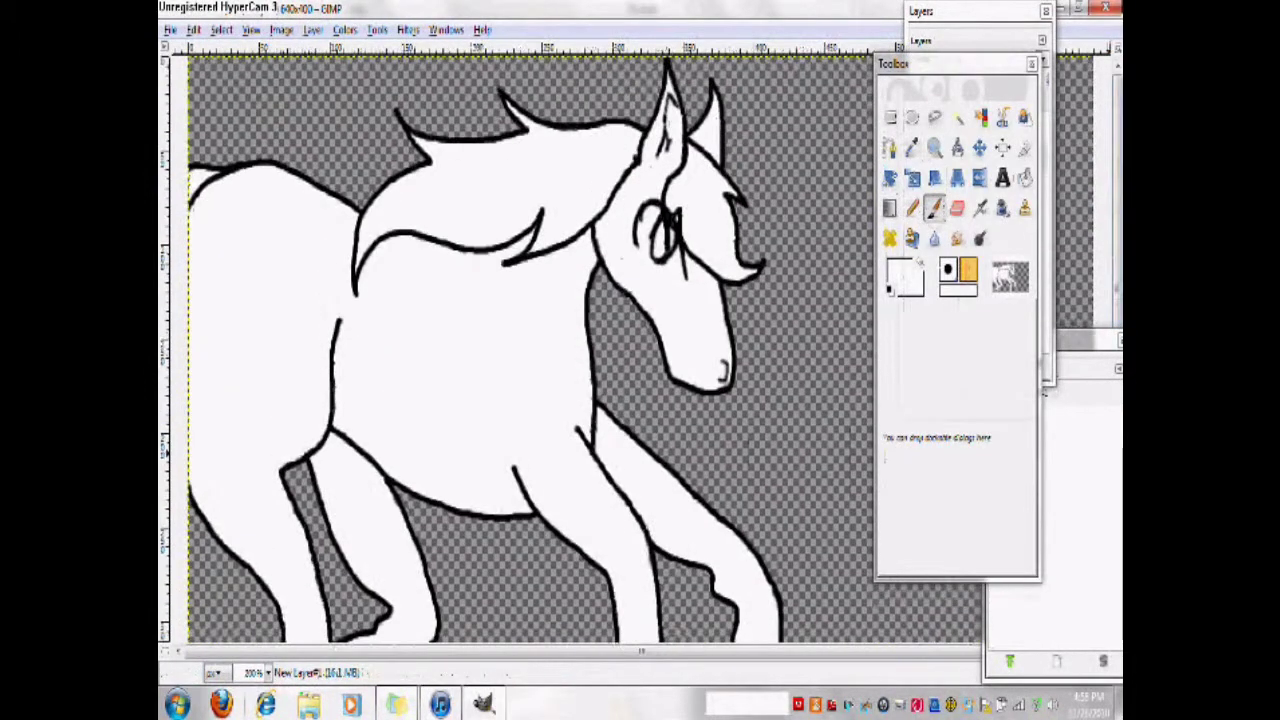
{"action": "left_click", "coordinate": [251, 30]}
{"action": "left_click_drag", "start_coordinate": [968, 14], "coordinate": [1012, 14]}
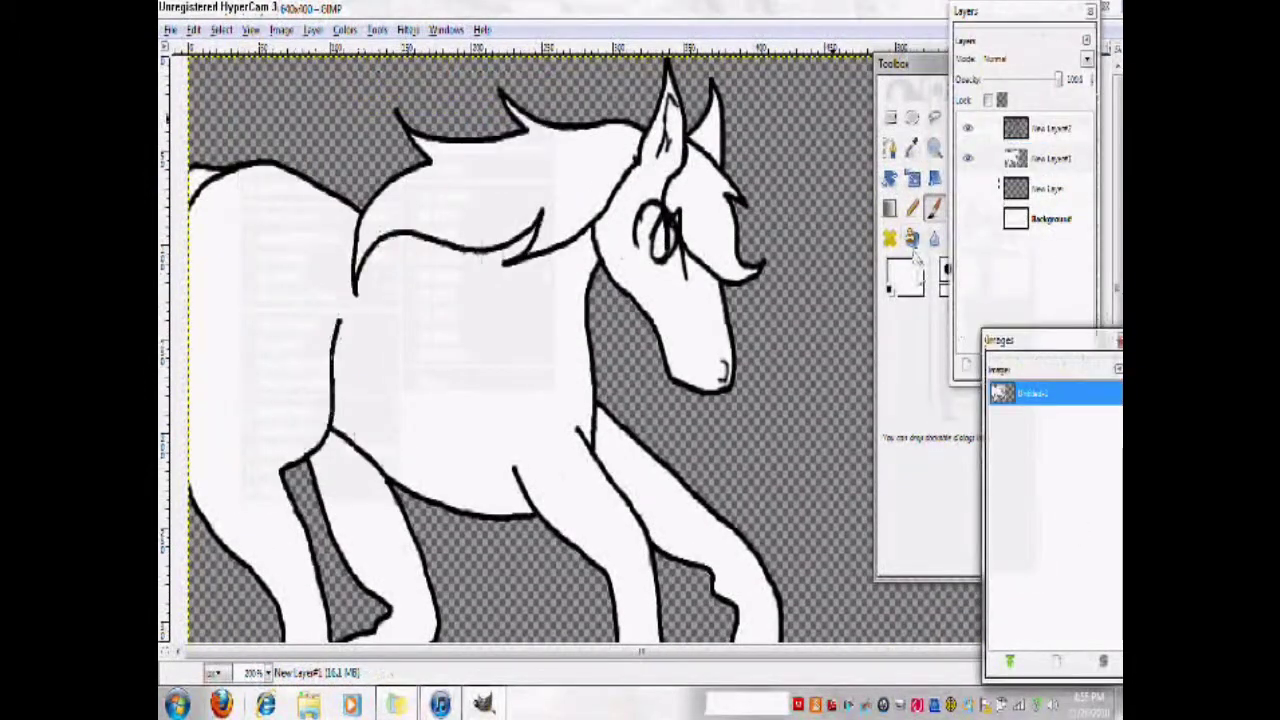
{"action": "left_click", "coordinate": [947, 268]}
{"action": "left_click_drag", "start_coordinate": [447, 387], "coordinate": [395, 386]}
{"action": "left_click", "coordinate": [416, 576]}
Start shading the mane's lower tip in grey, opening the Paintbrush options and moving the Toolbox aside
{"action": "left_click", "coordinate": [251, 30]}
{"action": "mouse_move", "coordinate": [315, 92]}
{"action": "left_click", "coordinate": [450, 237]}
{"action": "left_click_drag", "start_coordinate": [1118, 258], "coordinate": [1118, 151]}
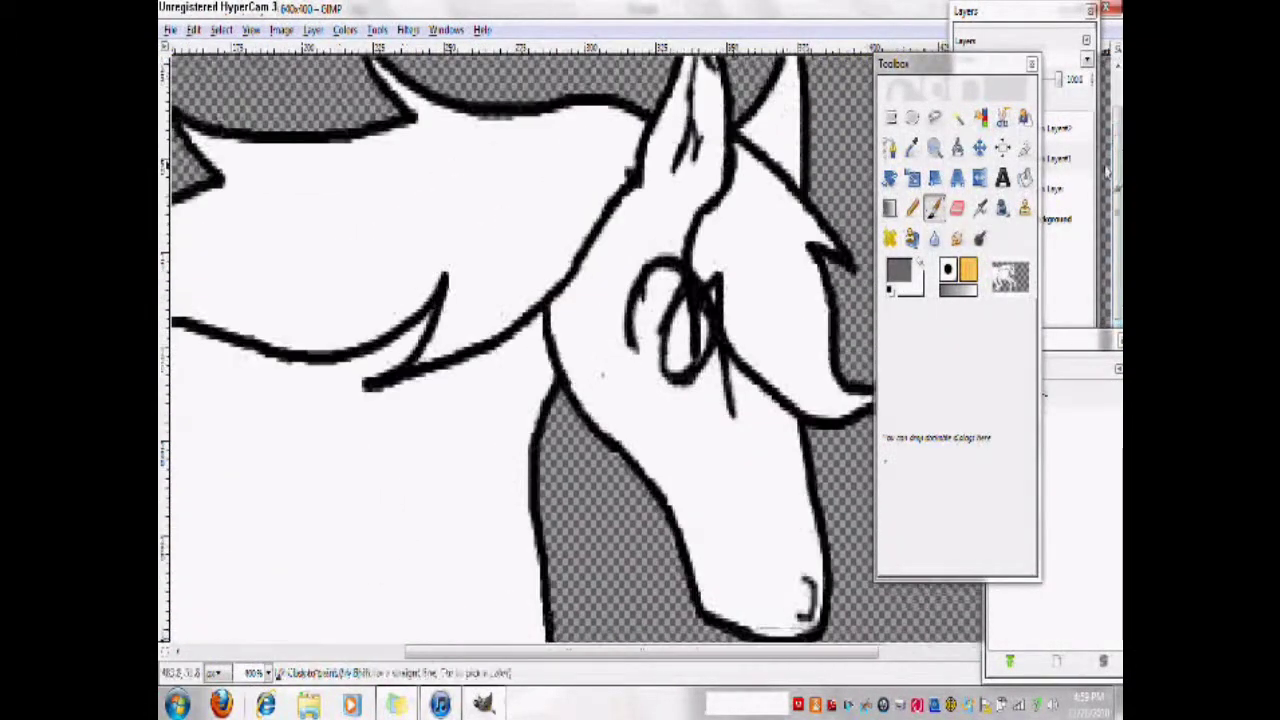
{"action": "left_click_drag", "start_coordinate": [590, 652], "coordinate": [513, 652]}
{"action": "double_click", "coordinate": [933, 209]}
{"action": "mouse_move", "coordinate": [234, 330]}
{"action": "left_mouse_down"}
{"action": "mouse_move", "coordinate": [278, 252]}
{"action": "mouse_move", "coordinate": [224, 400]}
{"action": "left_mouse_up"}
{"action": "left_click", "coordinate": [1003, 297]}
{"action": "left_click_drag", "start_coordinate": [982, 68], "coordinate": [1065, 69]}
Set the foreground to a darker grey and paint shadows along the mane's lower edge
{"action": "left_click", "coordinate": [984, 270]}
{"action": "left_click_drag", "start_coordinate": [395, 386], "coordinate": [375, 386]}
{"action": "left_click", "coordinate": [416, 576]}
{"action": "mouse_move", "coordinate": [274, 254]}
{"action": "left_mouse_down"}
{"action": "mouse_move", "coordinate": [232, 402]}
{"action": "mouse_move", "coordinate": [333, 326]}
{"action": "mouse_move", "coordinate": [518, 346]}
{"action": "left_mouse_up"}
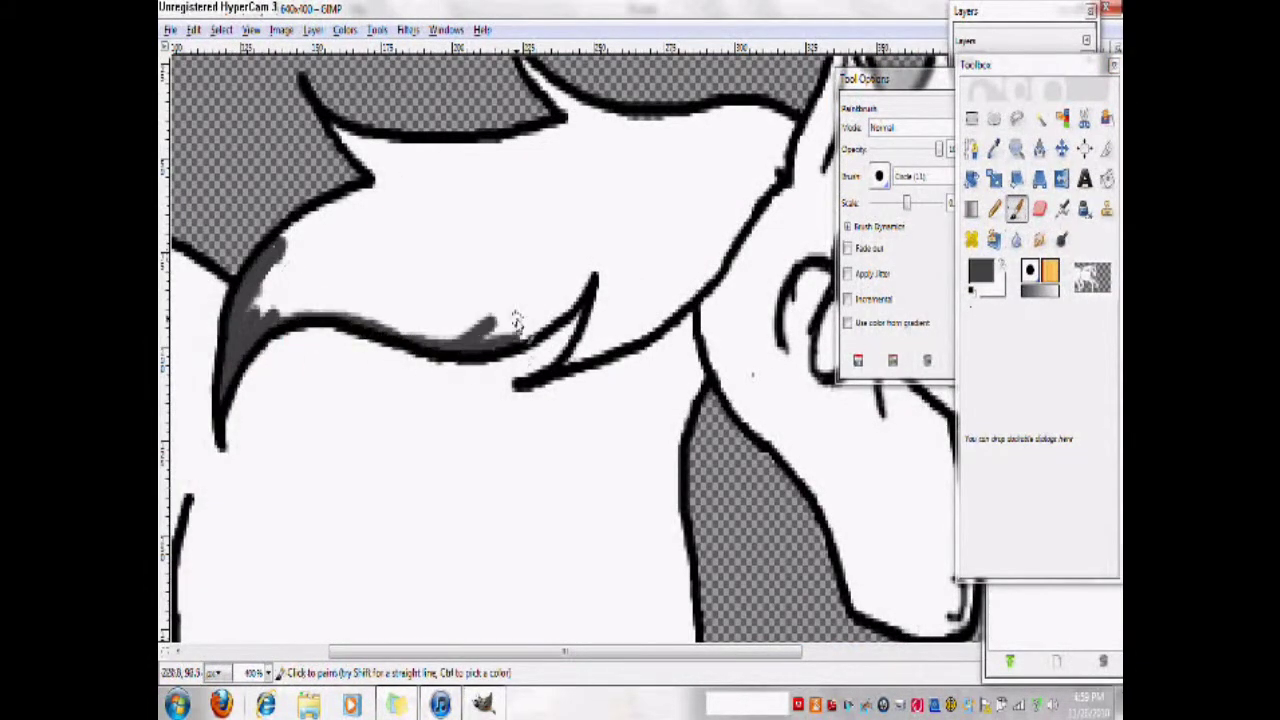
{"action": "mouse_move", "coordinate": [574, 304]}
{"action": "left_mouse_down"}
{"action": "mouse_move", "coordinate": [578, 366]}
{"action": "mouse_move", "coordinate": [672, 334]}
{"action": "left_mouse_up"}
Paint medium grey and lighter grey bands above the dark shadow in the mane
{"action": "left_click", "coordinate": [984, 270]}
{"action": "left_click_drag", "start_coordinate": [375, 386], "coordinate": [388, 388]}
{"action": "left_click", "coordinate": [416, 576]}
{"action": "mouse_move", "coordinate": [314, 216]}
{"action": "left_mouse_down"}
{"action": "mouse_move", "coordinate": [275, 305]}
{"action": "mouse_move", "coordinate": [610, 328]}
{"action": "mouse_move", "coordinate": [690, 308]}
{"action": "left_mouse_up"}
{"action": "left_click", "coordinate": [980, 270]}
{"action": "left_click", "coordinate": [417, 574]}
{"action": "mouse_move", "coordinate": [330, 215]}
{"action": "left_mouse_down"}
{"action": "mouse_move", "coordinate": [313, 303]}
{"action": "mouse_move", "coordinate": [470, 305]}
{"action": "mouse_move", "coordinate": [615, 240]}
{"action": "mouse_move", "coordinate": [620, 300]}
{"action": "mouse_move", "coordinate": [725, 260]}
{"action": "left_mouse_up"}
Blend the mane's grey bands into soft streaks with the Smudge tool
{"action": "left_click", "coordinate": [1039, 239]}
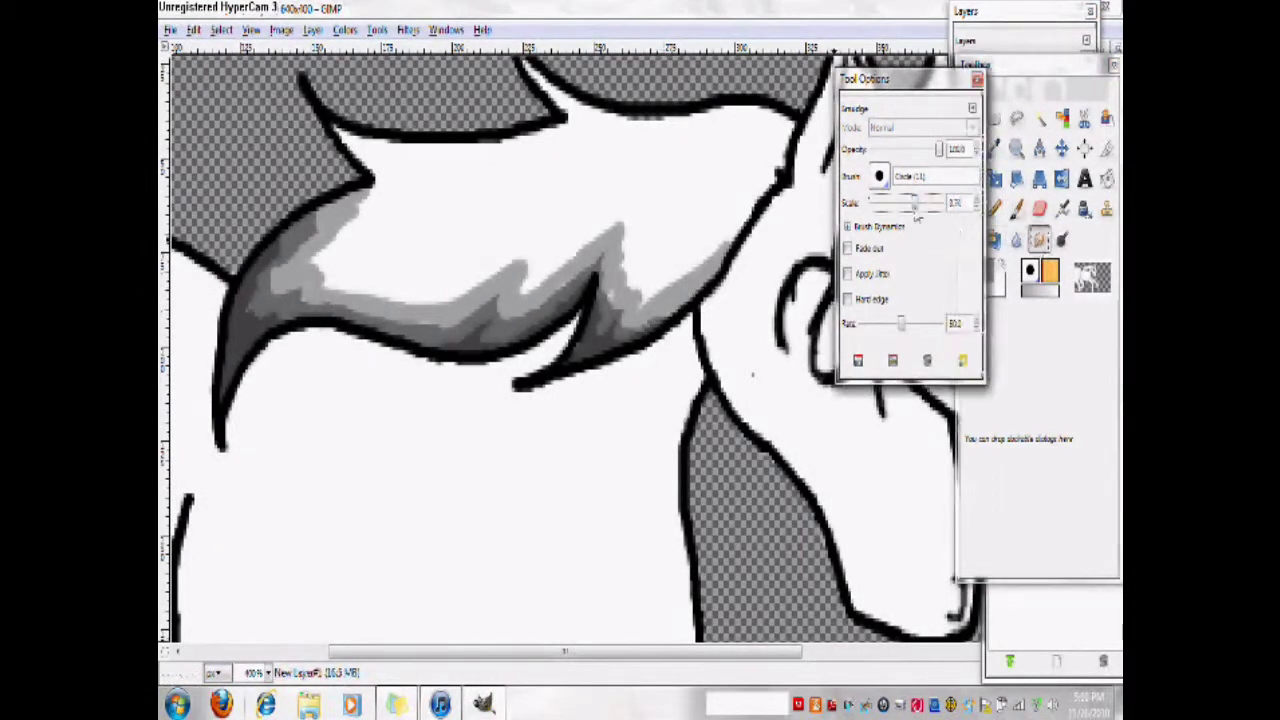
{"action": "mouse_move", "coordinate": [672, 290]}
{"action": "left_mouse_down"}
{"action": "mouse_move", "coordinate": [623, 337]}
{"action": "mouse_move", "coordinate": [580, 252]}
{"action": "mouse_move", "coordinate": [443, 349]}
{"action": "mouse_move", "coordinate": [617, 232]}
{"action": "mouse_move", "coordinate": [430, 290]}
{"action": "mouse_move", "coordinate": [310, 250]}
{"action": "mouse_move", "coordinate": [340, 210]}
{"action": "left_mouse_up"}
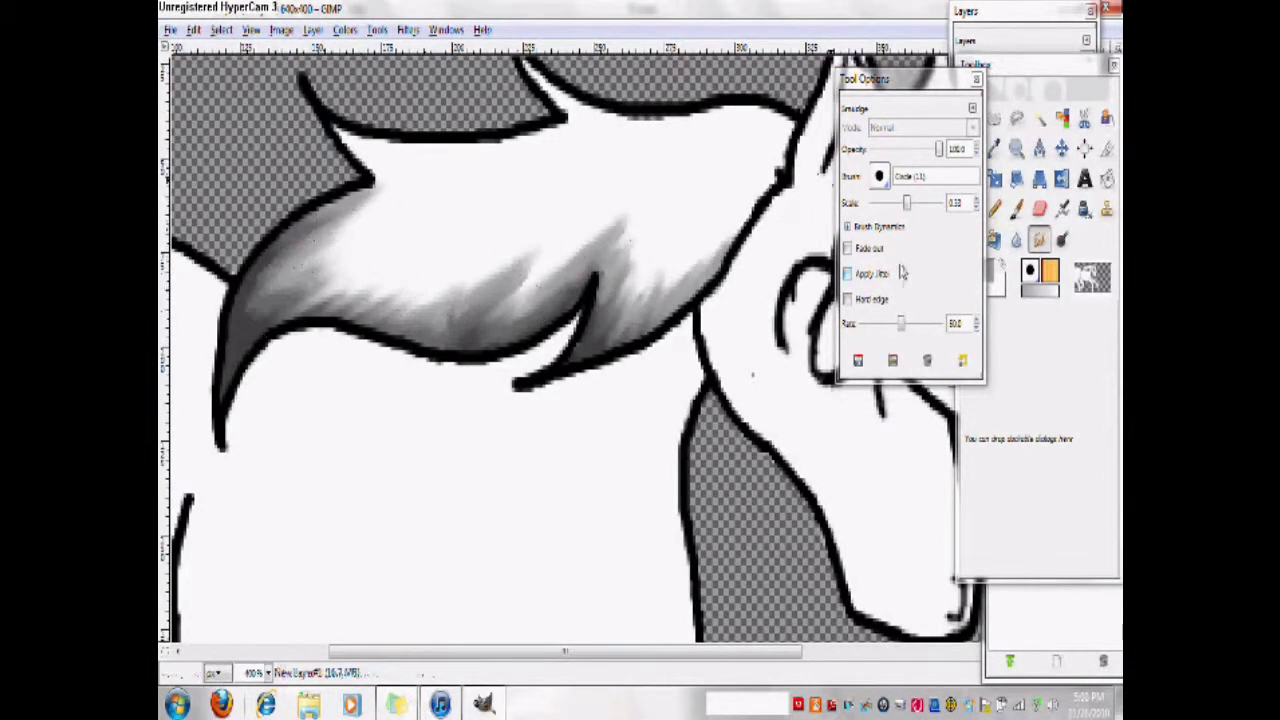
{"action": "mouse_move", "coordinate": [458, 312]}
{"action": "left_mouse_down"}
{"action": "mouse_move", "coordinate": [380, 206]}
{"action": "mouse_move", "coordinate": [714, 255]}
{"action": "left_mouse_up"}
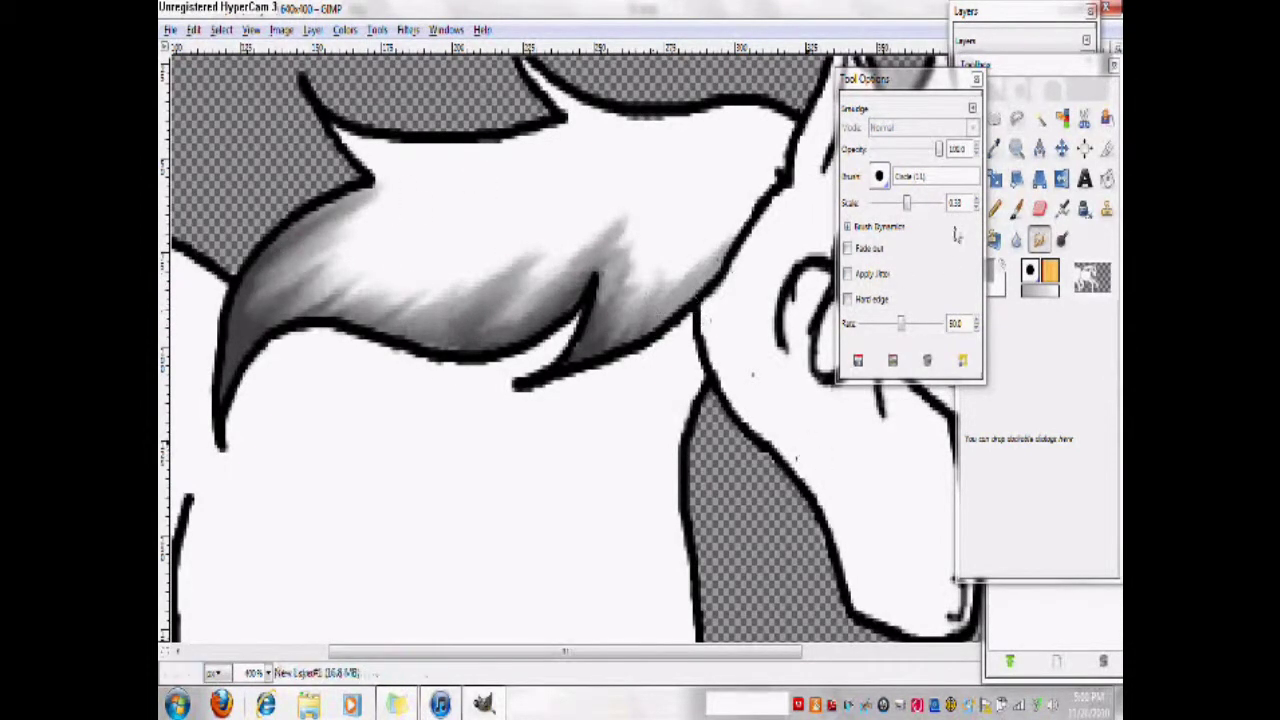
Dot small grey dapples over the horse's shoulder and rump with the Paintbrush
{"action": "left_click", "coordinate": [1016, 208]}
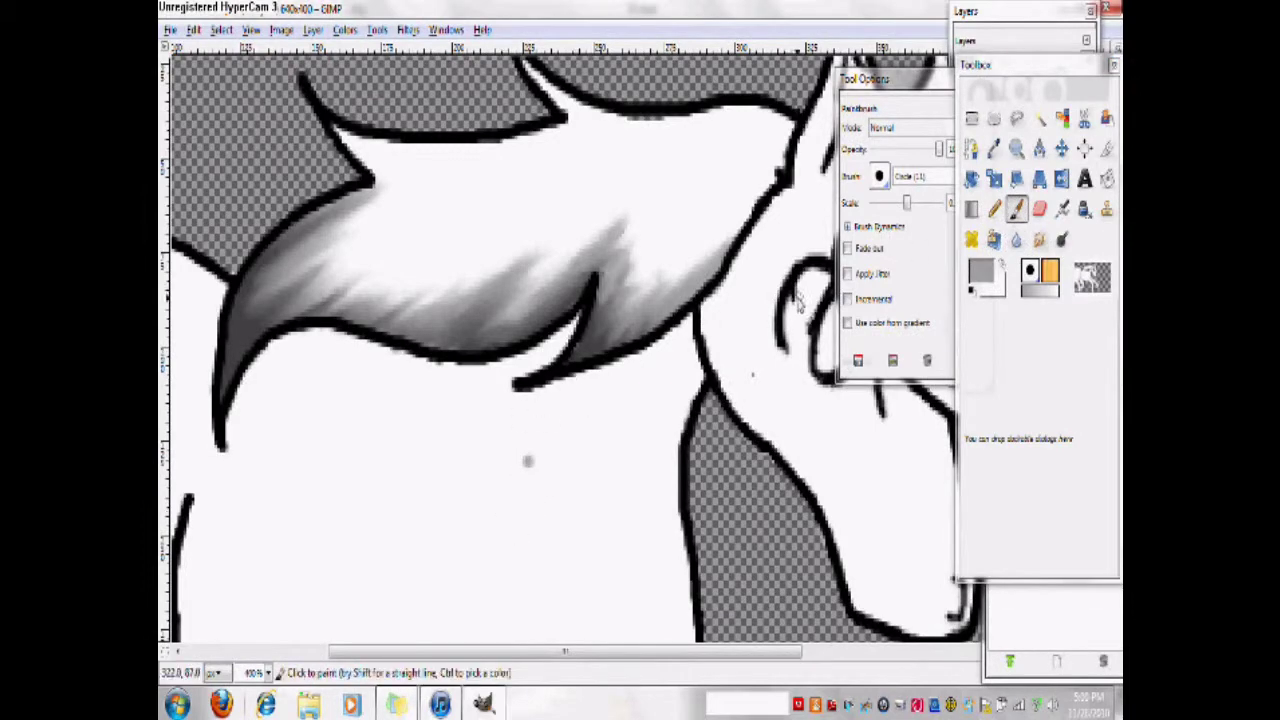
{"action": "left_click", "coordinate": [321, 341]}
{"action": "left_click", "coordinate": [263, 374]}
{"action": "left_click_drag", "start_coordinate": [474, 652], "coordinate": [336, 652]}
{"action": "left_click", "coordinate": [241, 236]}
{"action": "left_click", "coordinate": [308, 210]}
{"action": "left_click", "coordinate": [330, 254]}
Set the brush scale to 0.74 and add larger grey dapples across the rump, flank and shoulder
{"action": "left_click_drag", "start_coordinate": [907, 203], "coordinate": [915, 204]}
{"action": "left_click", "coordinate": [230, 311]}
{"action": "left_click", "coordinate": [258, 390]}
{"action": "left_click", "coordinate": [416, 331]}
{"action": "left_click", "coordinate": [429, 257]}
{"action": "left_click", "coordinate": [354, 511]}
{"action": "left_click", "coordinate": [520, 506]}
{"action": "left_click", "coordinate": [777, 508]}
{"action": "left_click", "coordinate": [622, 474]}
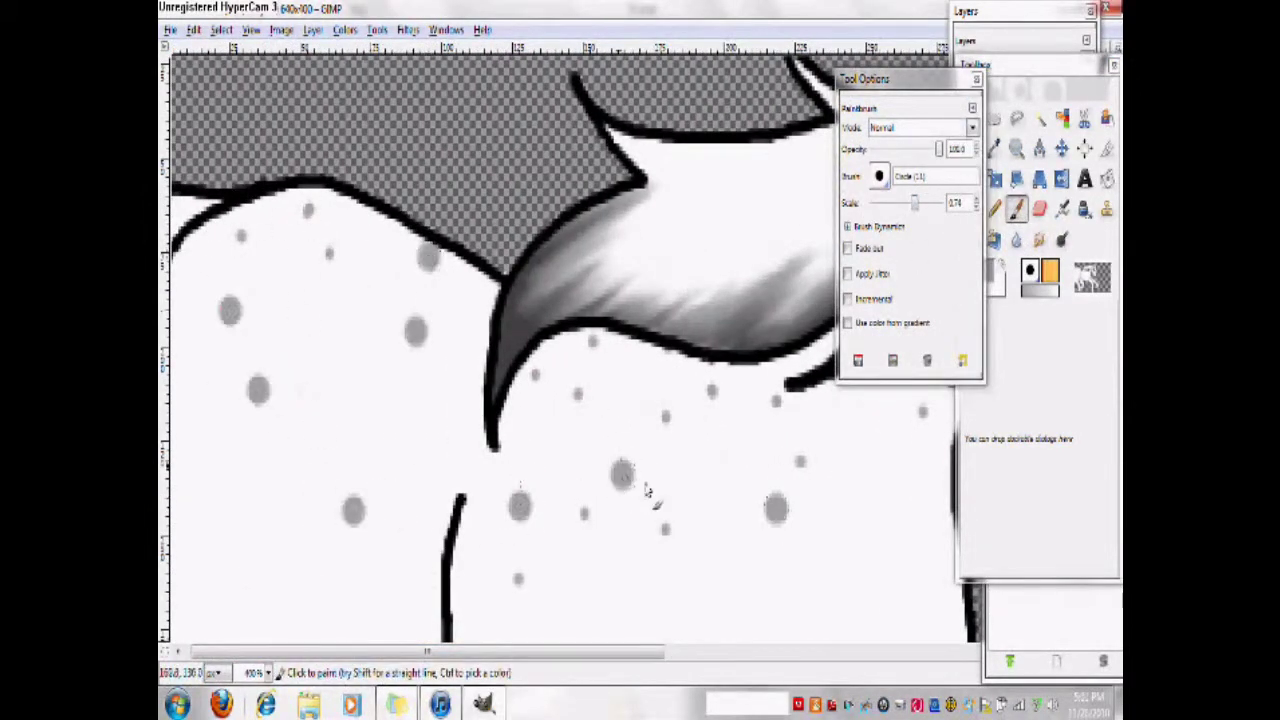
{"action": "left_click", "coordinate": [206, 496]}
{"action": "left_click", "coordinate": [272, 568]}
Add two large grey dapples to the upper part of the raised front leg
{"action": "left_click_drag", "start_coordinate": [1018, 11], "coordinate": [961, 11]}
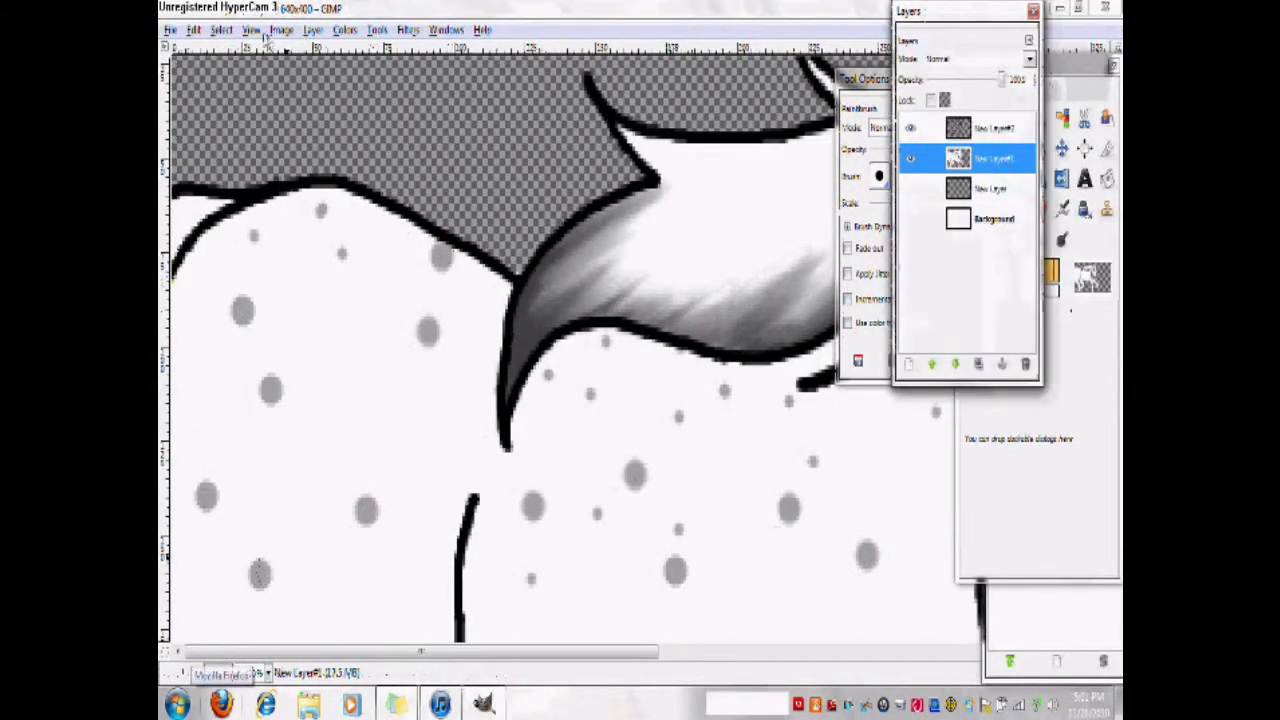
{"action": "left_click", "coordinate": [257, 32]}
{"action": "mouse_move", "coordinate": [290, 96]}
{"action": "left_click", "coordinate": [436, 258]}
{"action": "key", "text": "ctrl+b"}
{"action": "scroll", "coordinate": [434, 263], "scroll_direction": "down", "scroll_amount": 5}
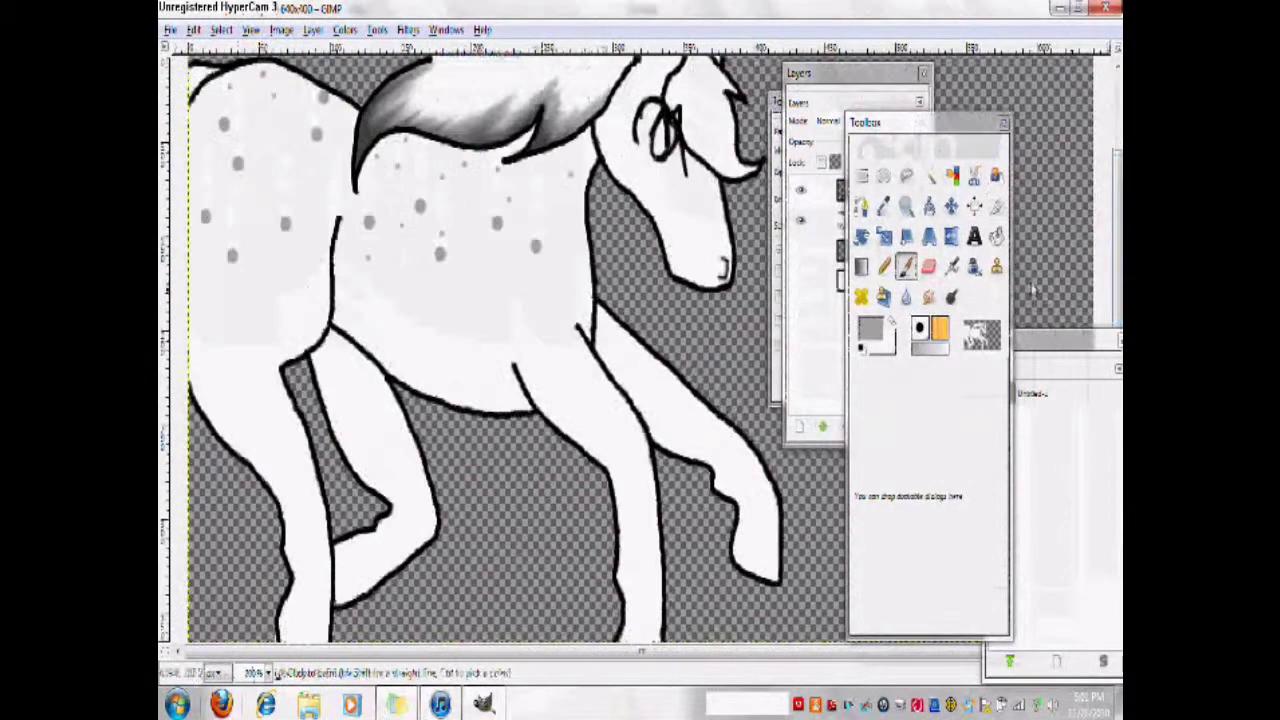
{"action": "left_click", "coordinate": [668, 412]}
{"action": "left_click", "coordinate": [620, 360]}
Set the Paintbrush scale to 0.28 for small dapples on the legs and belly, moving the Layers dialog aside
{"action": "left_click_drag", "start_coordinate": [858, 73], "coordinate": [1061, 51]}
{"action": "left_click", "coordinate": [906, 268]}
{"action": "left_click", "coordinate": [802, 103]}
{"action": "left_click_drag", "start_coordinate": [846, 226], "coordinate": [830, 226]}
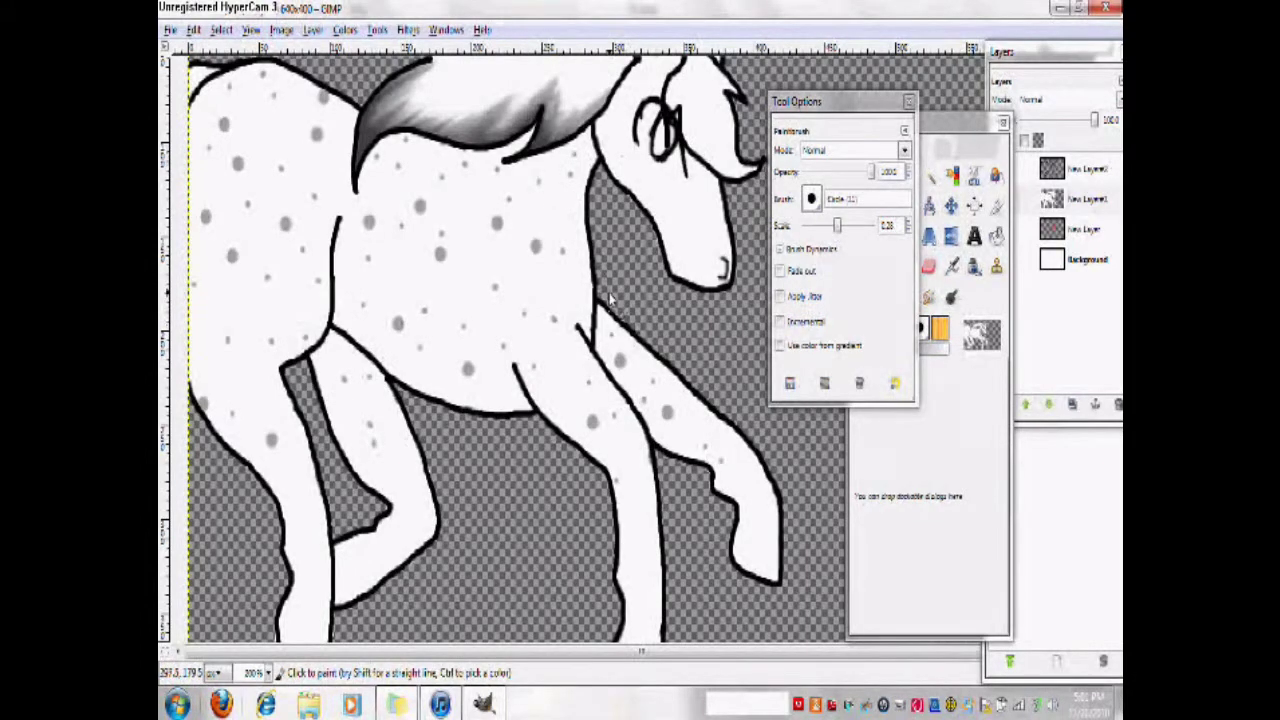
{"action": "left_click_drag", "start_coordinate": [1030, 54], "coordinate": [995, 39]}
{"action": "left_click", "coordinate": [1037, 514]}
{"action": "scroll", "coordinate": [560, 450], "scroll_direction": "down", "scroll_amount": 1}
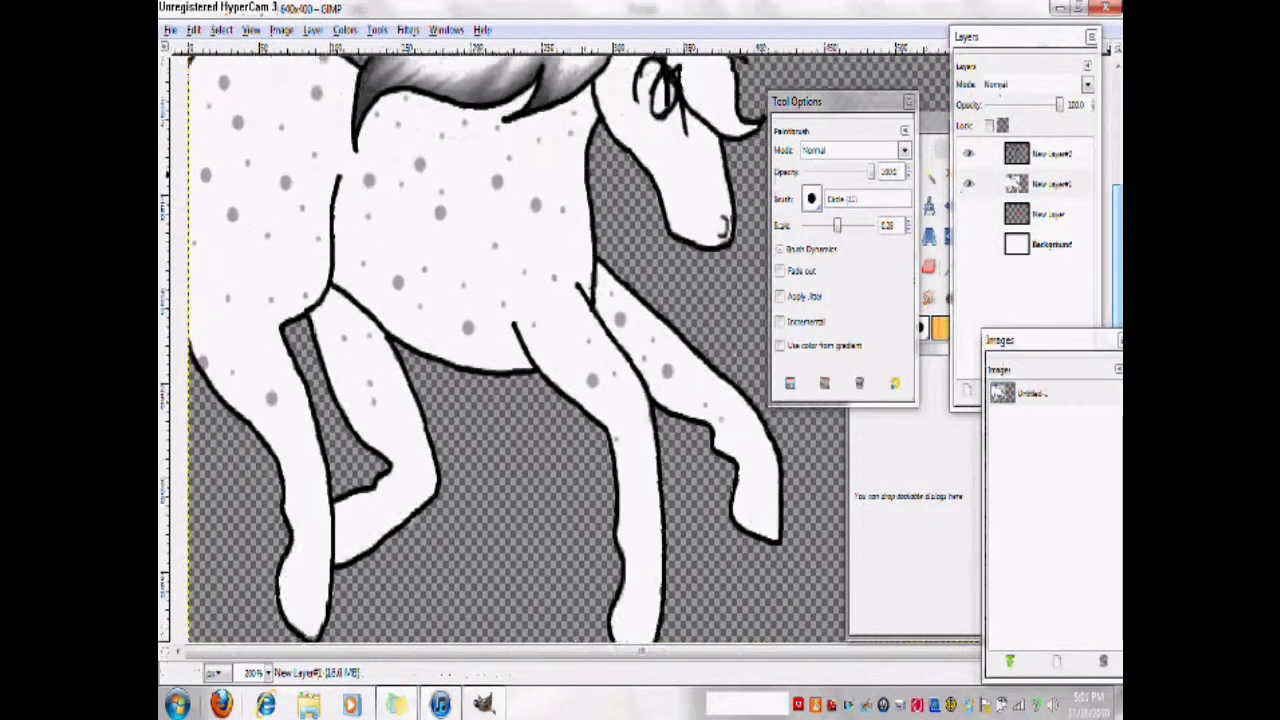
Soften the dapples on the body and legs using the Blur tool with an enlarged brush
{"action": "scroll", "coordinate": [560, 450], "scroll_direction": "up", "scroll_amount": 3}
{"action": "left_click", "coordinate": [252, 30]}
{"action": "mouse_move", "coordinate": [268, 93]}
{"action": "left_click", "coordinate": [863, 318]}
{"action": "left_click", "coordinate": [924, 140]}
{"action": "left_click", "coordinate": [907, 297]}
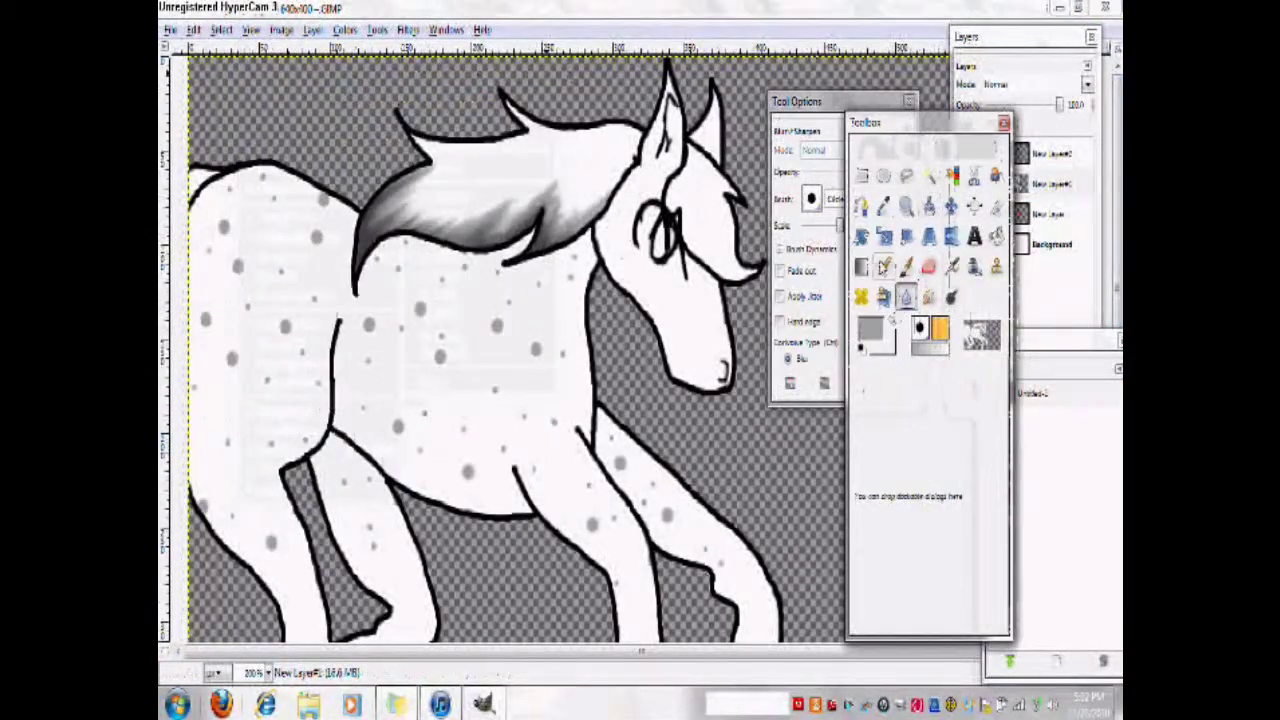
{"action": "left_click", "coordinate": [841, 230]}
{"action": "left_click_drag", "start_coordinate": [842, 228], "coordinate": [850, 226]}
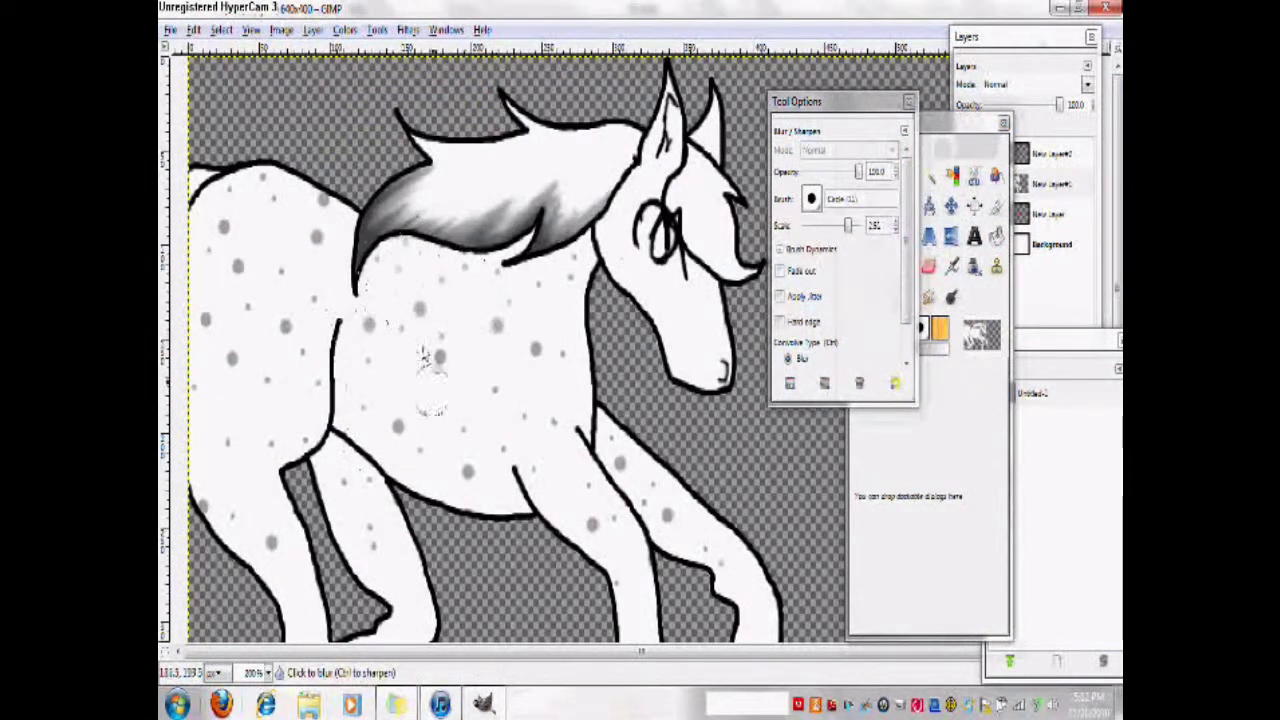
{"action": "left_click_drag", "start_coordinate": [615, 552], "coordinate": [741, 584]}
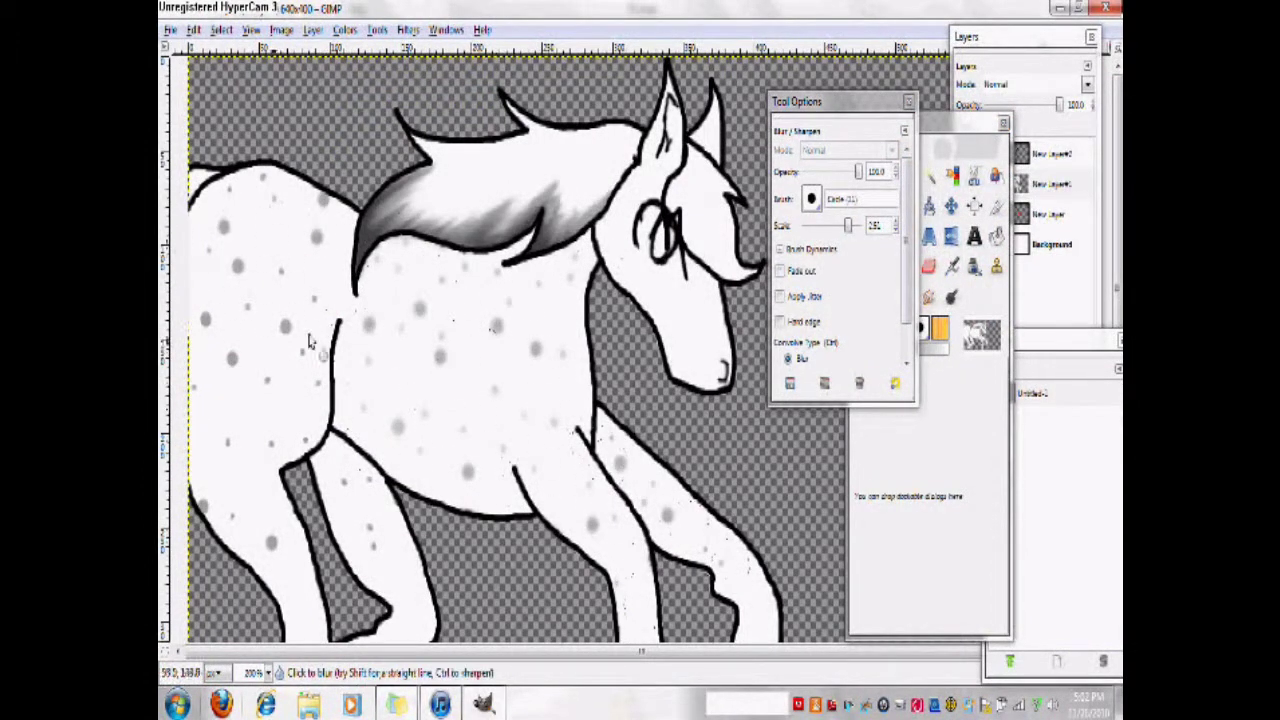
{"action": "scroll", "coordinate": [214, 443], "scroll_direction": "down", "scroll_amount": 3}
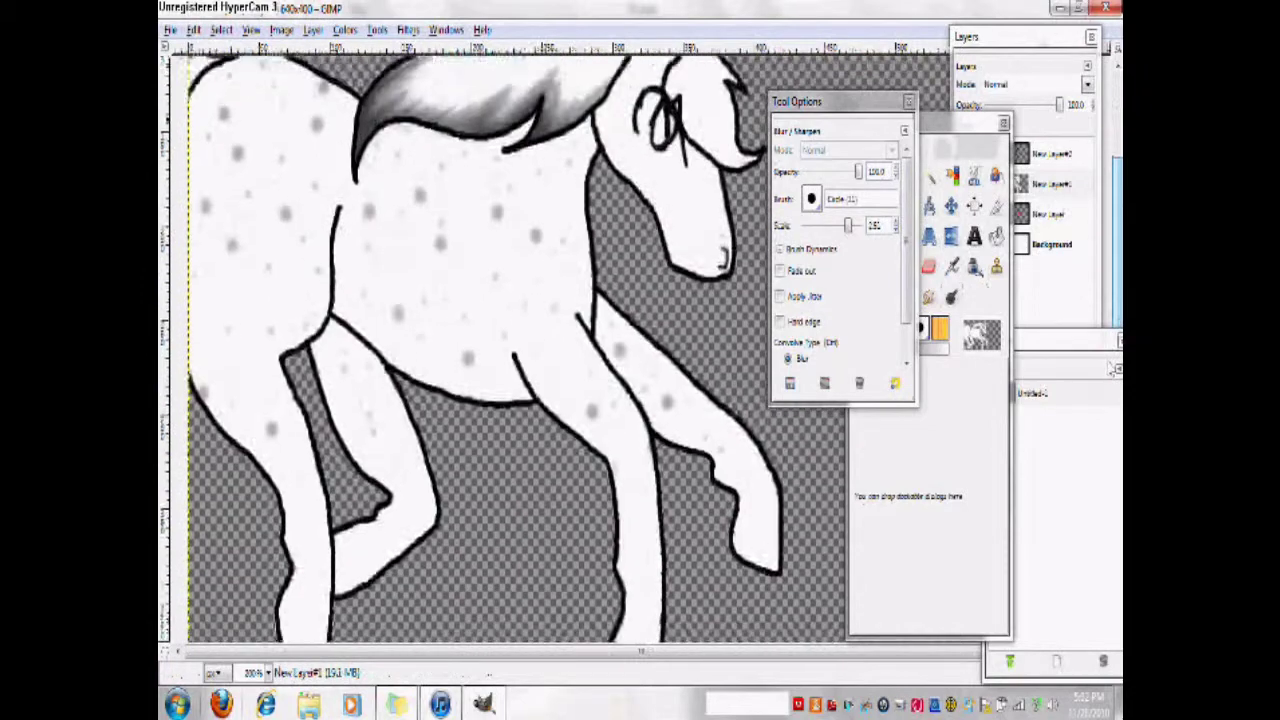
Move the Tool Options and Toolbox dialogs clear of the horse's head
{"action": "left_click", "coordinate": [928, 265]}
{"action": "mouse_move", "coordinate": [483, 704]}
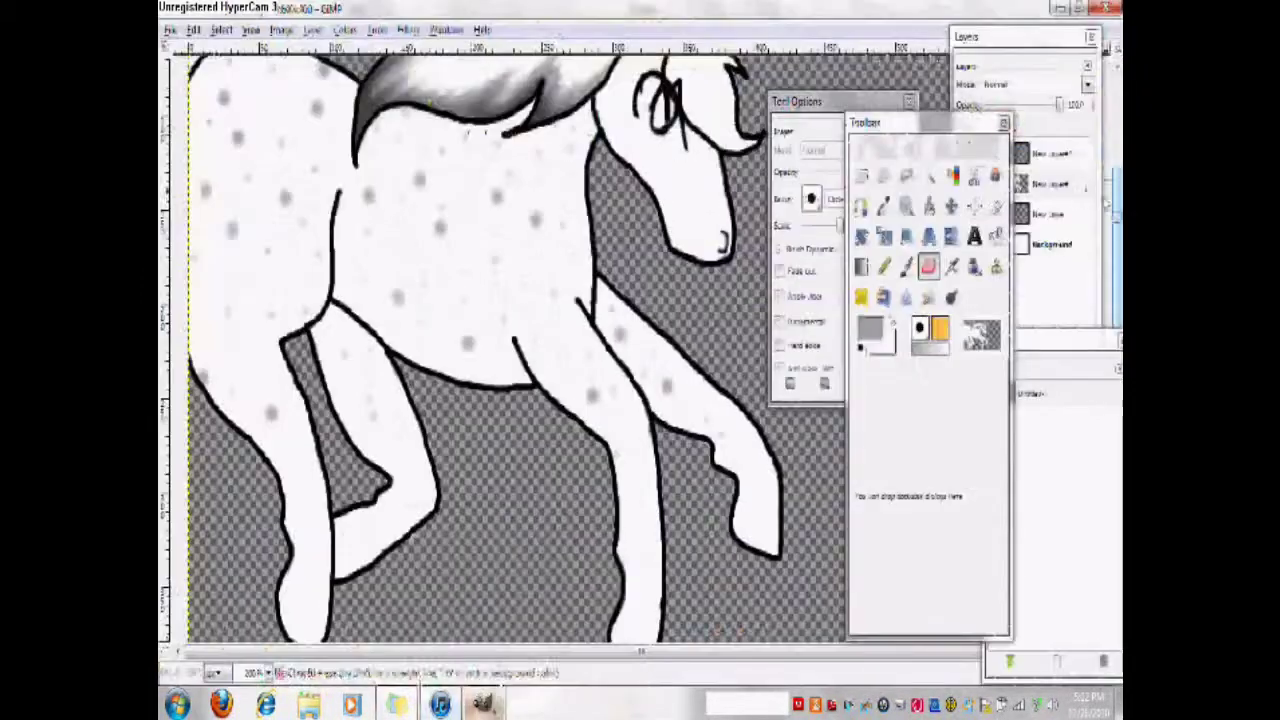
{"action": "scroll", "coordinate": [500, 350], "scroll_direction": "up", "scroll_amount": 3}
{"action": "left_click", "coordinate": [251, 30]}
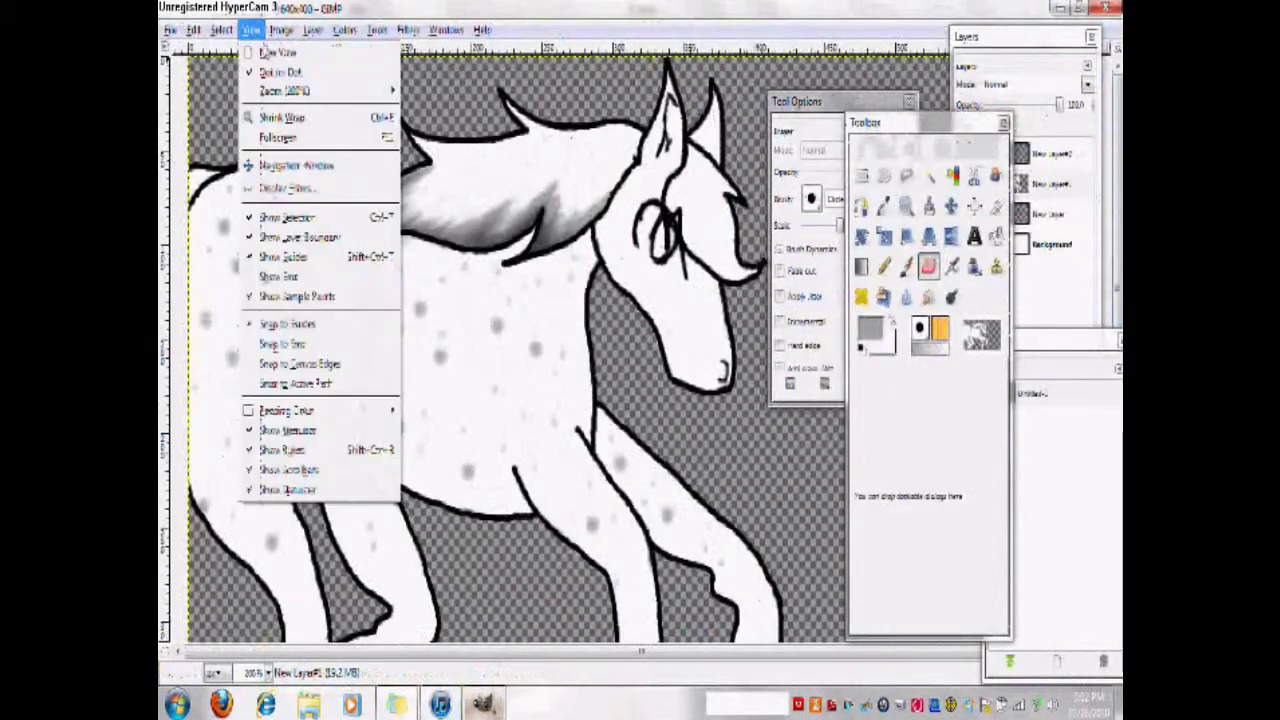
{"action": "mouse_move", "coordinate": [285, 91]}
{"action": "left_click", "coordinate": [445, 240]}
{"action": "left_click_drag", "start_coordinate": [830, 101], "coordinate": [247, 158]}
{"action": "left_click_drag", "start_coordinate": [920, 122], "coordinate": [241, 111]}
Paint dark grey shadows along the forelock's edges with the Paintbrush, undoing the last stroke
{"action": "left_click", "coordinate": [231, 258]}
{"action": "left_click", "coordinate": [192, 317]}
{"action": "left_click", "coordinate": [409, 503]}
{"action": "left_click", "coordinate": [415, 578]}
{"action": "scroll", "coordinate": [660, 350], "scroll_direction": "up", "scroll_amount": 5}
{"action": "mouse_move", "coordinate": [707, 260]}
{"action": "left_mouse_down"}
{"action": "mouse_move", "coordinate": [702, 308]}
{"action": "mouse_move", "coordinate": [746, 392]}
{"action": "mouse_move", "coordinate": [828, 458]}
{"action": "mouse_move", "coordinate": [828, 408]}
{"action": "mouse_move", "coordinate": [706, 274]}
{"action": "mouse_move", "coordinate": [742, 394]}
{"action": "mouse_move", "coordinate": [830, 465]}
{"action": "mouse_move", "coordinate": [800, 295]}
{"action": "left_mouse_up"}
{"action": "key", "text": "ctrl+z"}
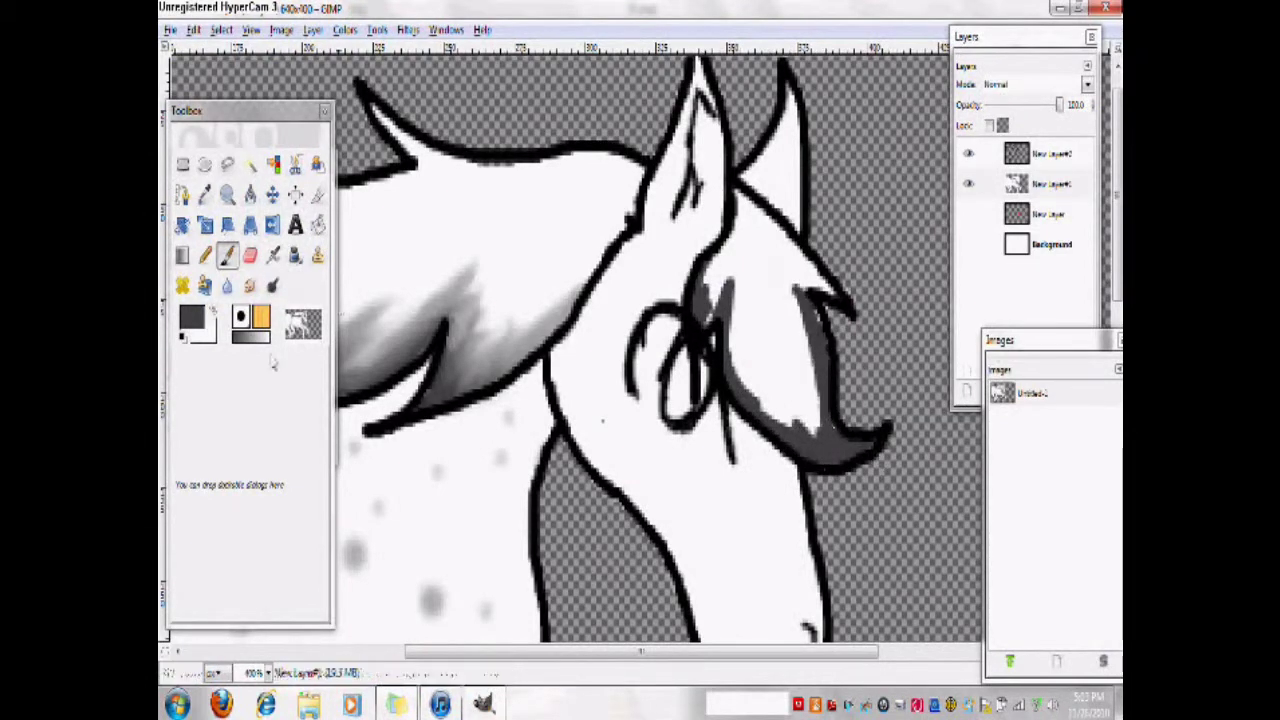
Add medium grey and lighter grey strokes beside the dark shadows in the forelock
{"action": "left_click", "coordinate": [191, 318]}
{"action": "left_click", "coordinate": [414, 574]}
{"action": "mouse_move", "coordinate": [705, 258]}
{"action": "left_mouse_down"}
{"action": "mouse_move", "coordinate": [785, 418]}
{"action": "mouse_move", "coordinate": [810, 290]}
{"action": "left_mouse_up"}
{"action": "left_click", "coordinate": [191, 318]}
{"action": "left_click", "coordinate": [417, 574]}
{"action": "mouse_move", "coordinate": [790, 410]}
{"action": "left_mouse_down"}
{"action": "mouse_move", "coordinate": [778, 257]}
{"action": "mouse_move", "coordinate": [738, 345]}
{"action": "mouse_move", "coordinate": [780, 382]}
{"action": "mouse_move", "coordinate": [825, 314]}
{"action": "left_mouse_up"}
Blend the forelock's grey shading with the Smudge tool
{"action": "left_click", "coordinate": [250, 286]}
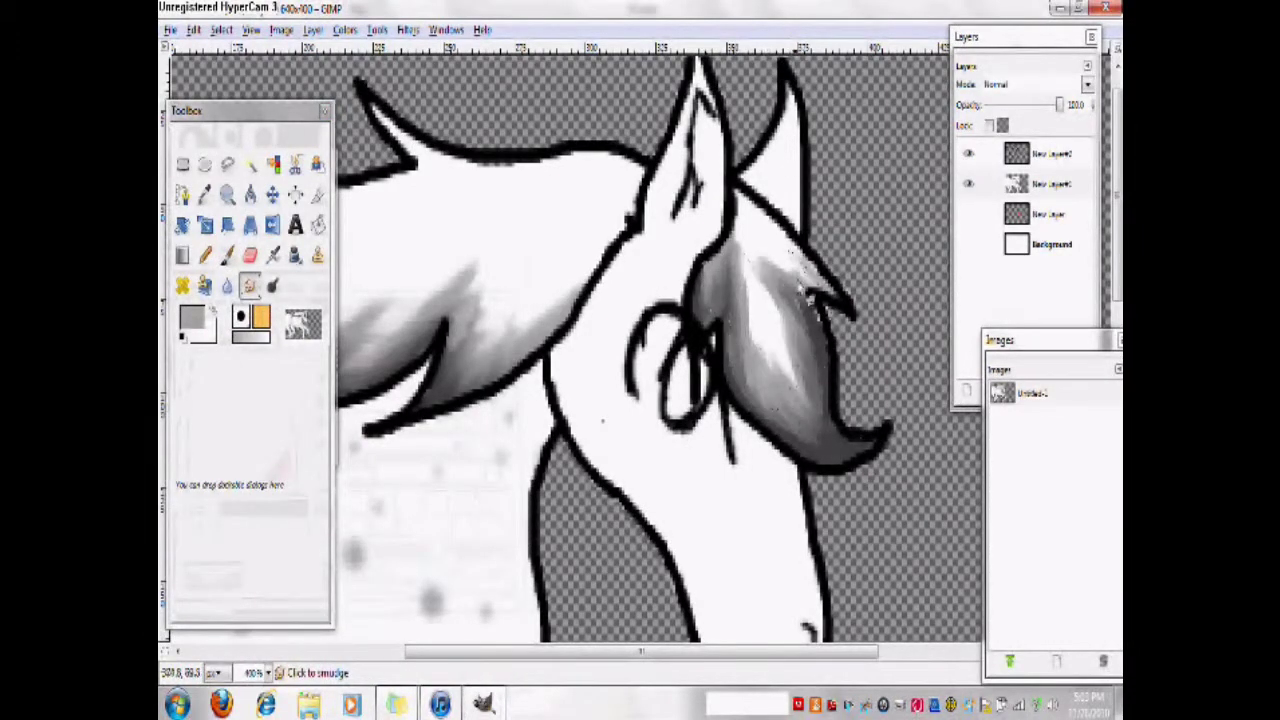
{"action": "left_click", "coordinate": [251, 29]}
{"action": "mouse_move", "coordinate": [300, 91]}
{"action": "left_click", "coordinate": [455, 256]}
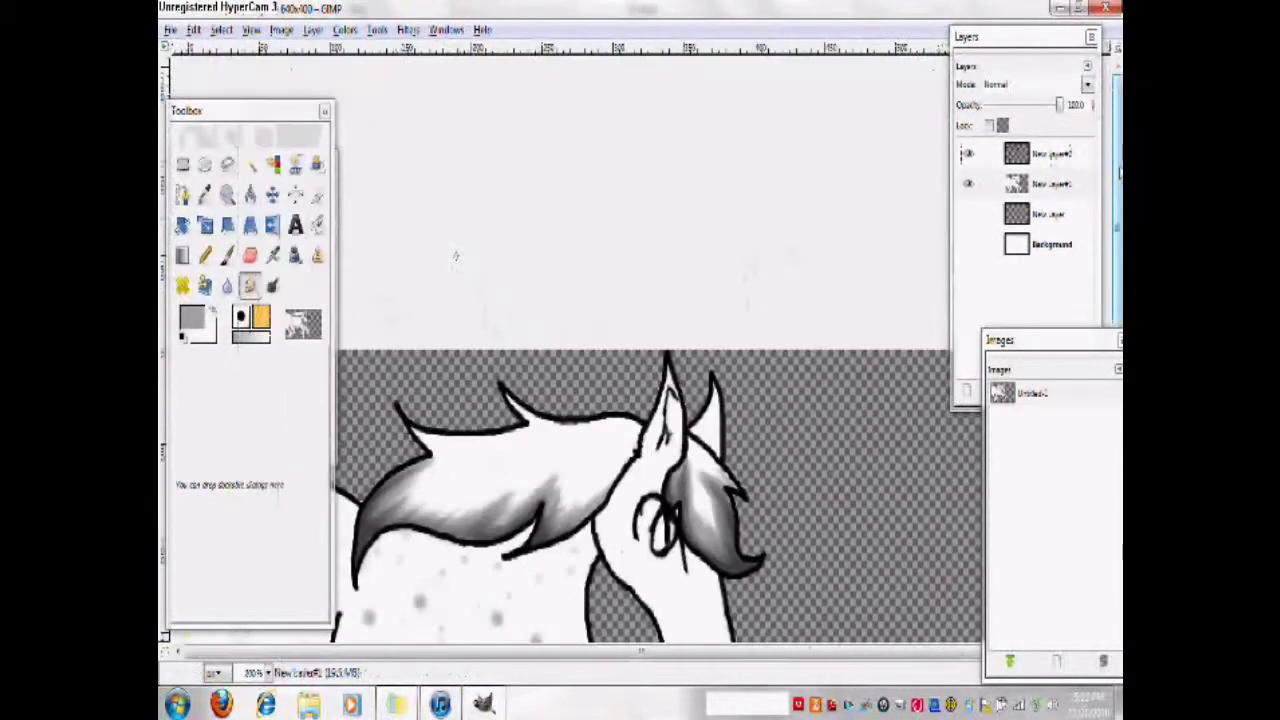
{"action": "scroll", "coordinate": [455, 256], "scroll_direction": "down", "scroll_amount": 5}
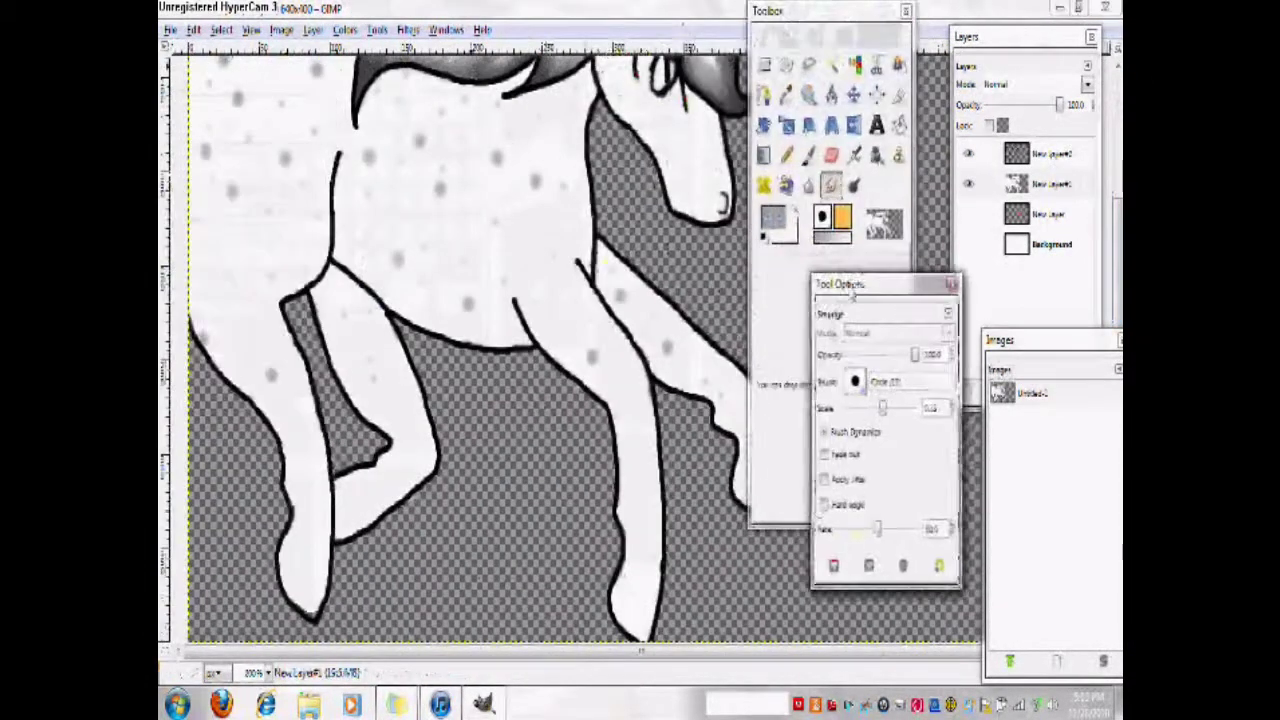
Set the foreground colour to a pale cream, fff9e2, for the hooves
{"action": "left_click", "coordinate": [821, 217]}
{"action": "mouse_move", "coordinate": [434, 421]}
{"action": "left_mouse_down"}
{"action": "mouse_move", "coordinate": [420, 421]}
{"action": "mouse_move", "coordinate": [443, 421]}
{"action": "left_mouse_up"}
{"action": "left_click_drag", "start_coordinate": [408, 443], "coordinate": [428, 443]}
{"action": "left_click_drag", "start_coordinate": [427, 398], "coordinate": [444, 398]}
{"action": "left_click_drag", "start_coordinate": [428, 443], "coordinate": [442, 443]}
{"action": "left_click_drag", "start_coordinate": [442, 421], "coordinate": [452, 421]}
{"action": "left_click_drag", "start_coordinate": [444, 398], "coordinate": [457, 394]}
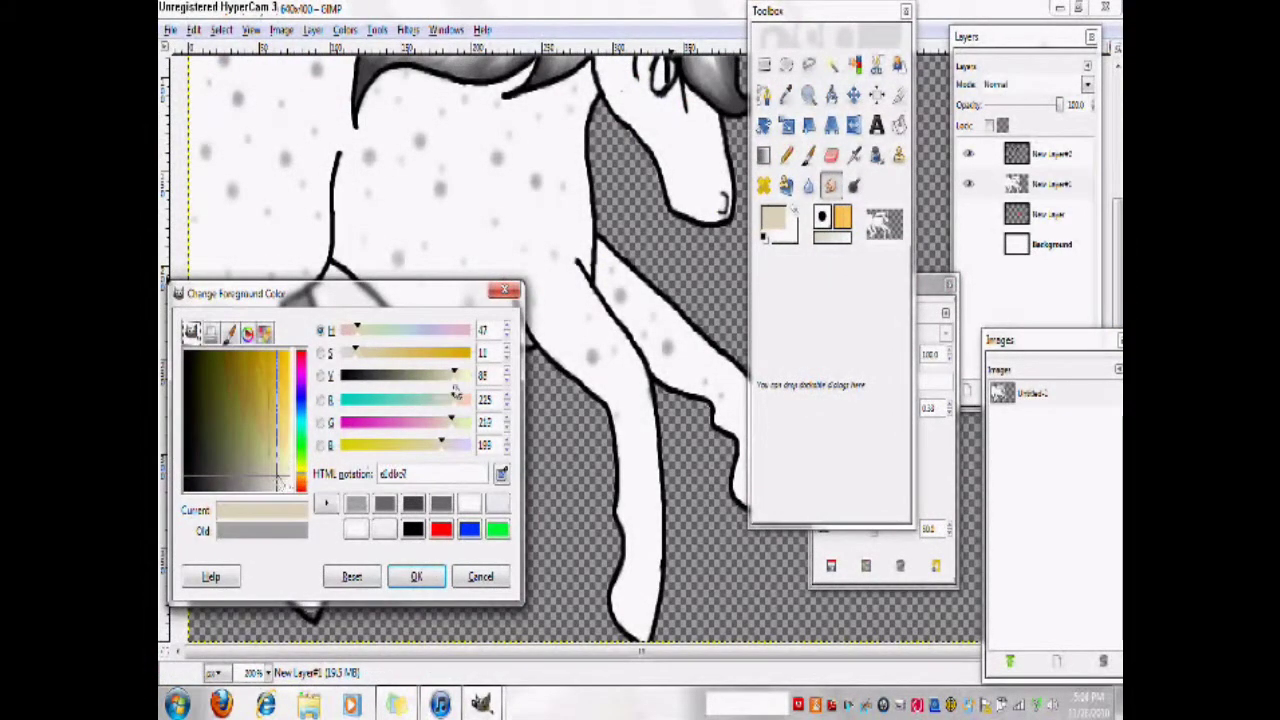
{"action": "left_click", "coordinate": [416, 576]}
Paint the near hind hoof pale cream with the Paintbrush
{"action": "left_click", "coordinate": [251, 29]}
{"action": "mouse_move", "coordinate": [300, 91]}
{"action": "left_click", "coordinate": [455, 233]}
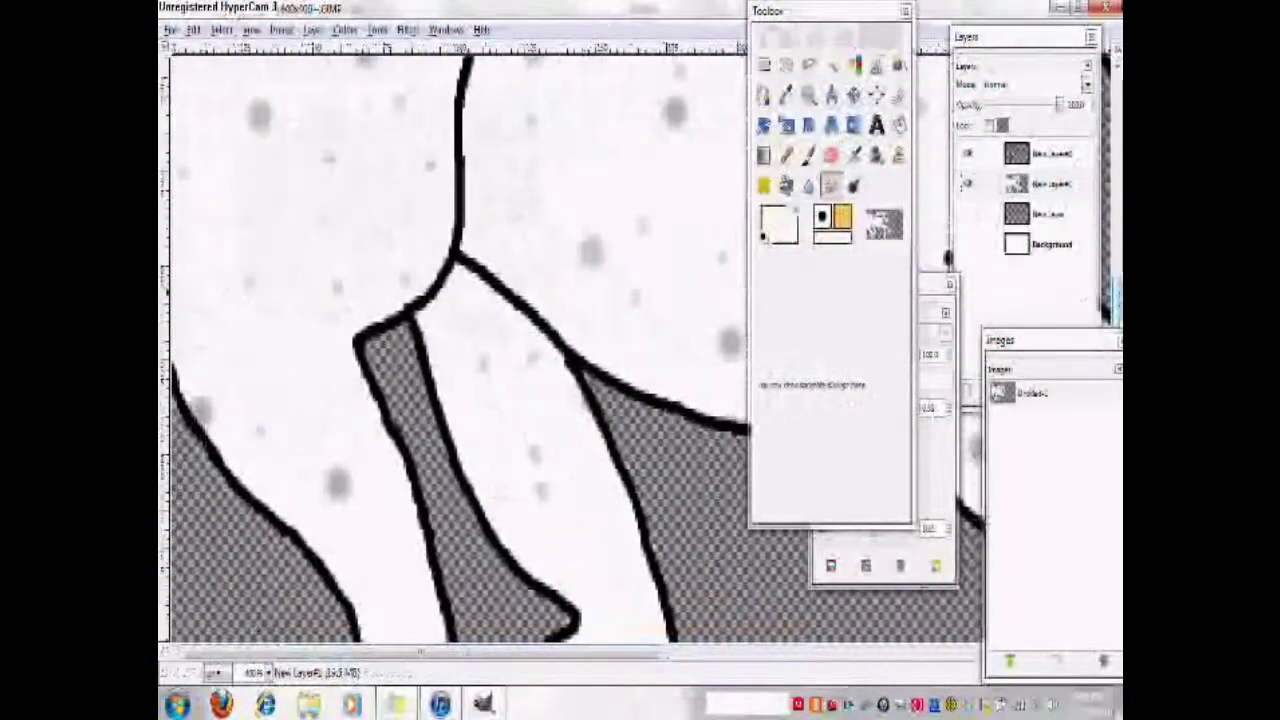
{"action": "left_click_drag", "start_coordinate": [1118, 300], "coordinate": [1118, 445]}
{"action": "left_click", "coordinate": [809, 155]}
{"action": "left_click", "coordinate": [451, 498]}
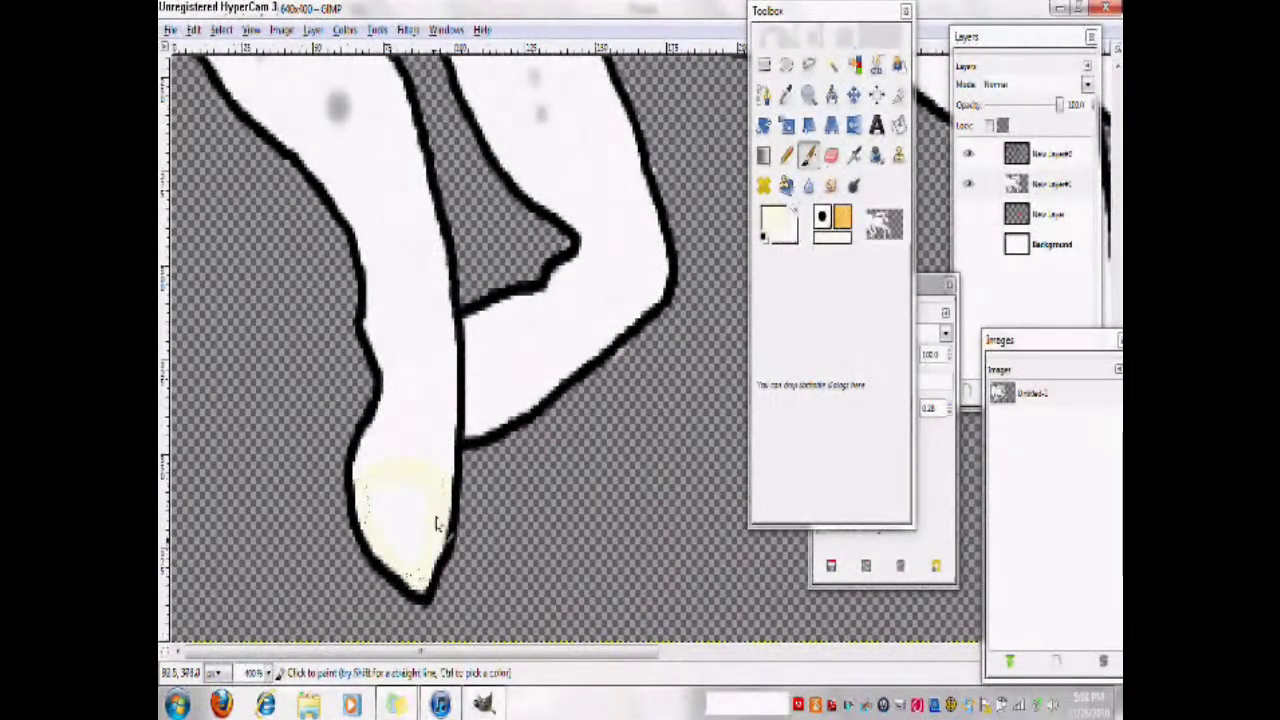
Paint the lower front hoof and the raised front hoof in the same pale cream
{"action": "left_click_drag", "start_coordinate": [420, 653], "coordinate": [707, 653]}
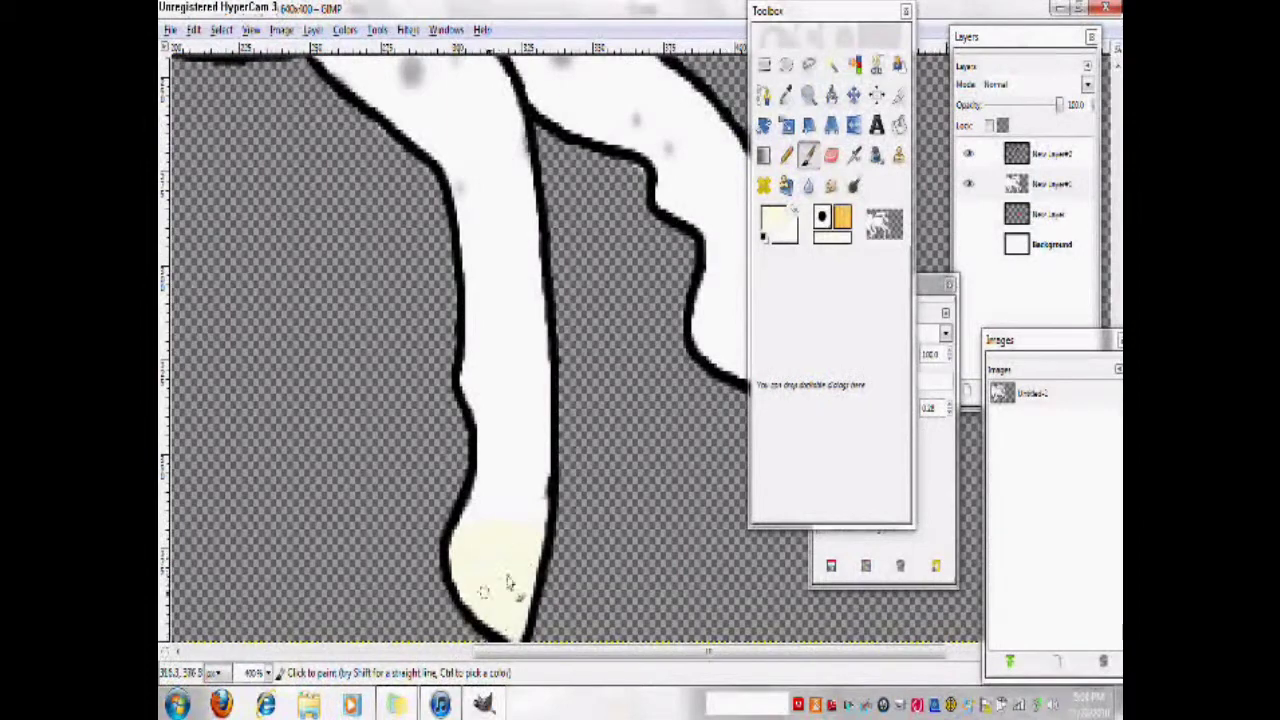
{"action": "scroll", "coordinate": [612, 510], "scroll_direction": "right", "scroll_amount": 3}
{"action": "mouse_move", "coordinate": [485, 257]}
{"action": "left_mouse_down"}
{"action": "mouse_move", "coordinate": [481, 346]}
{"action": "mouse_move", "coordinate": [467, 301]}
{"action": "left_mouse_up"}
{"action": "left_click", "coordinate": [251, 30]}
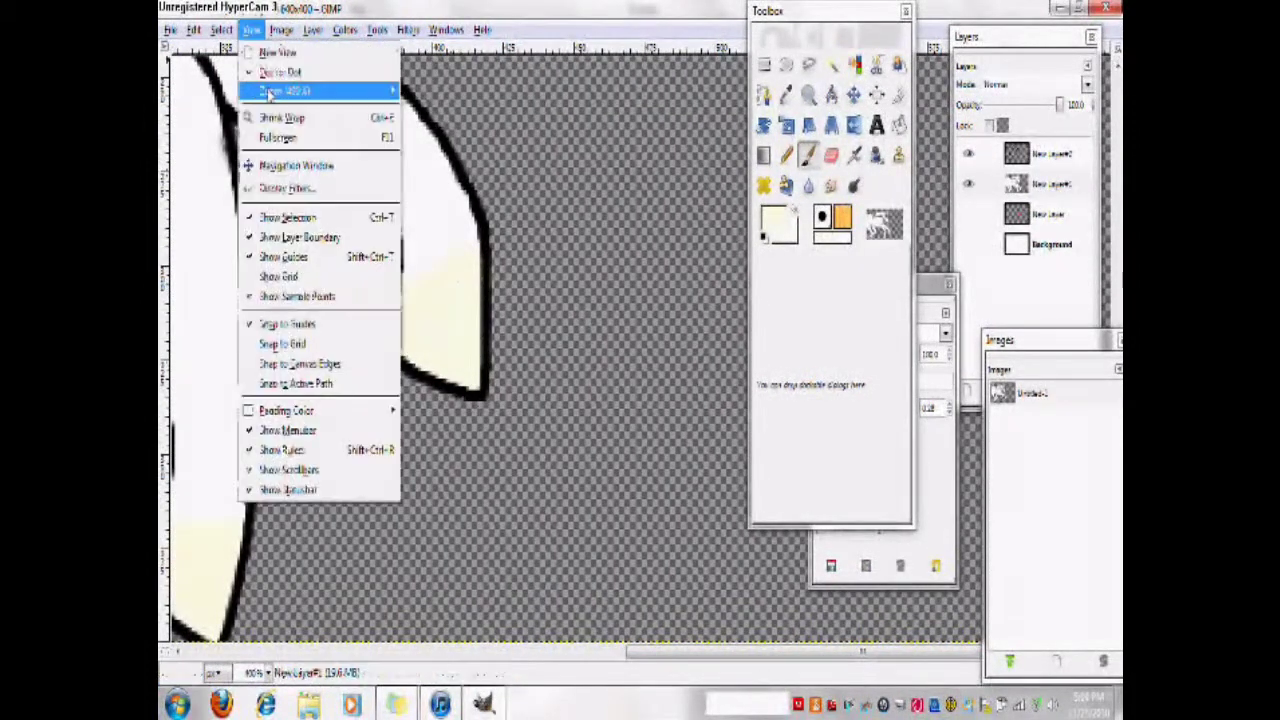
{"action": "mouse_move", "coordinate": [310, 91]}
{"action": "left_click", "coordinate": [455, 254]}
{"action": "left_click_drag", "start_coordinate": [1117, 322], "coordinate": [1117, 180]}
{"action": "scroll", "coordinate": [1100, 295], "scroll_direction": "down", "scroll_amount": 2}
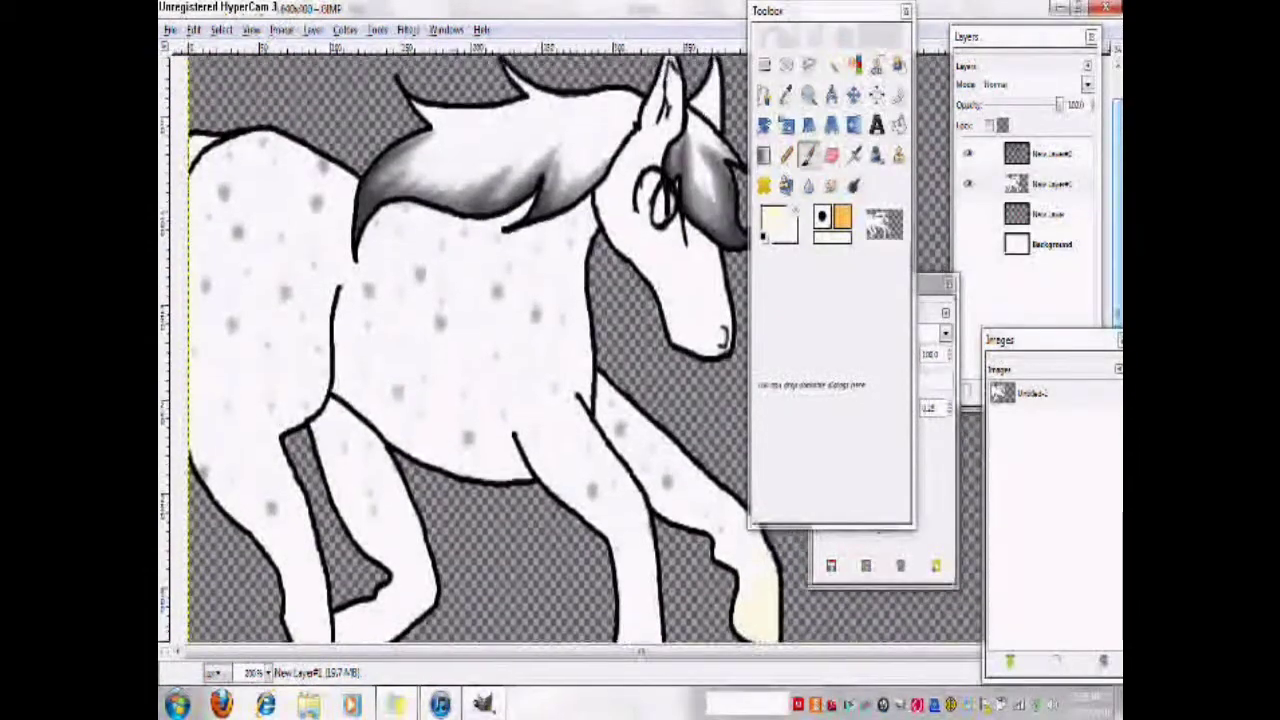
Airbrush soft, slightly darker cream shading onto the near hind hoof
{"action": "left_click", "coordinate": [251, 30]}
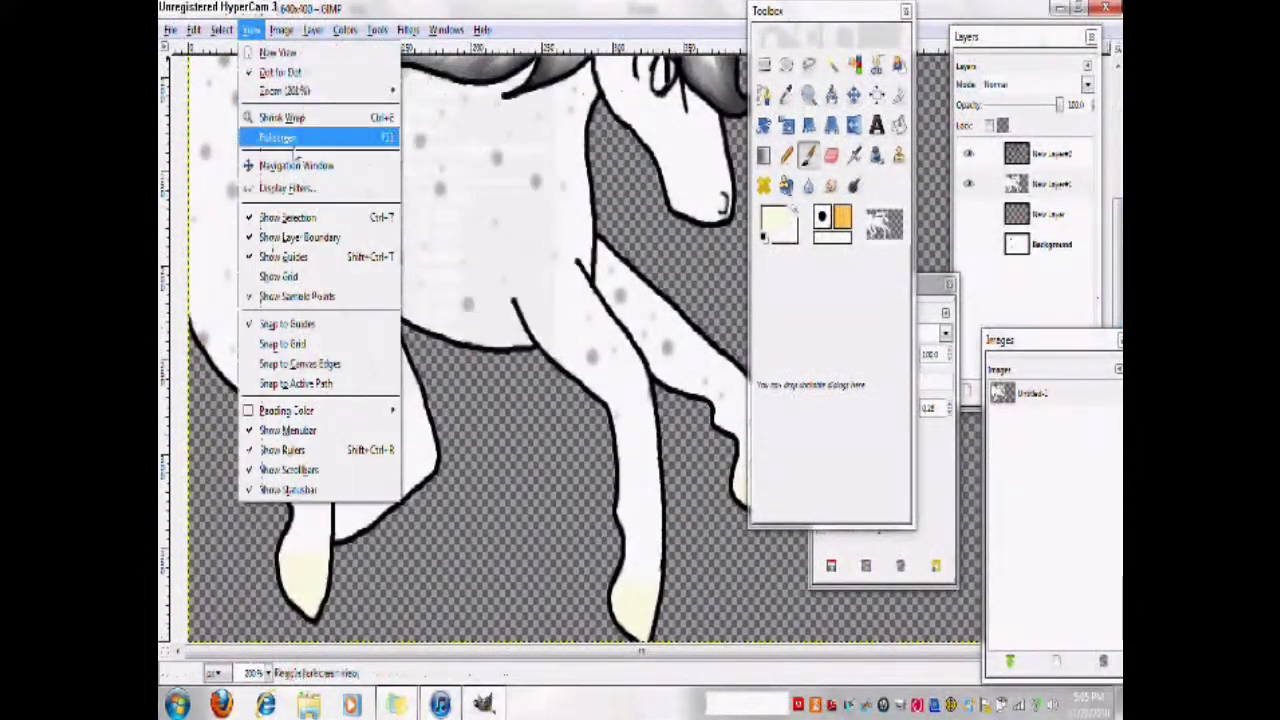
{"action": "mouse_move", "coordinate": [300, 90]}
{"action": "left_click", "coordinate": [455, 234]}
{"action": "left_click_drag", "start_coordinate": [509, 654], "coordinate": [289, 654]}
{"action": "left_click_drag", "start_coordinate": [1117, 300], "coordinate": [1117, 430]}
{"action": "left_click", "coordinate": [854, 155]}
{"action": "left_click", "coordinate": [775, 220]}
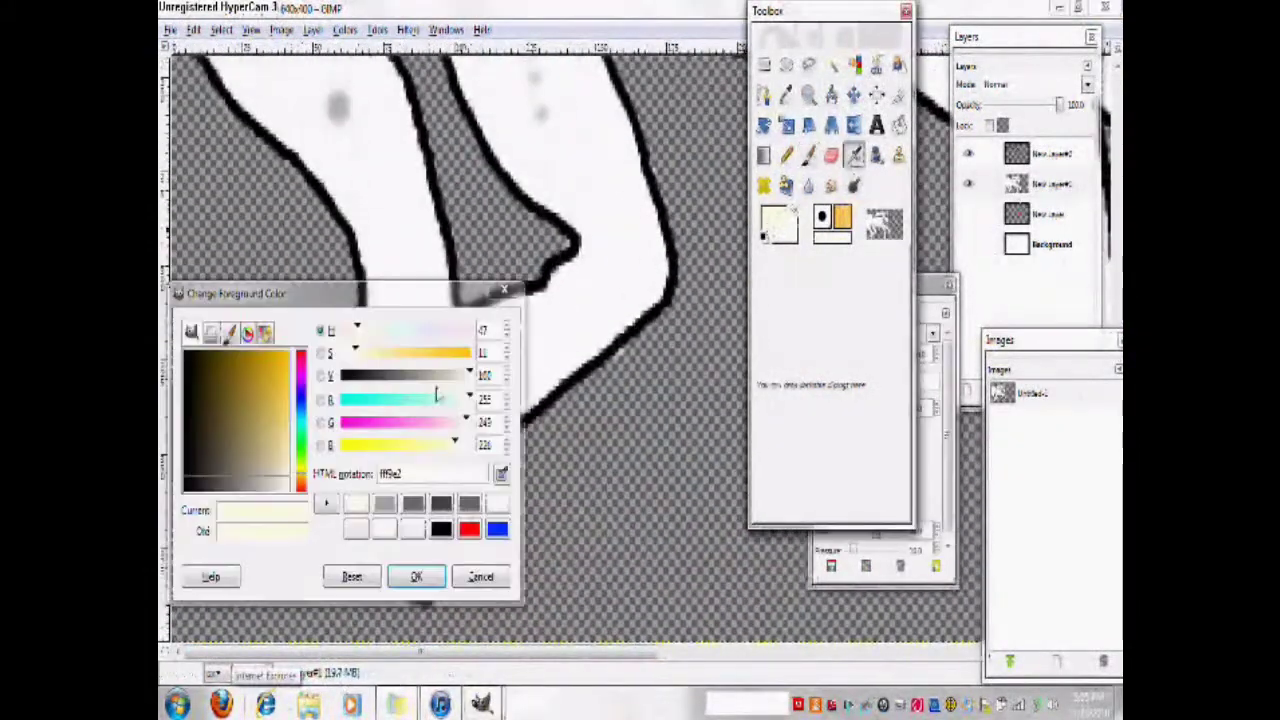
{"action": "left_click", "coordinate": [416, 576]}
{"action": "left_click_drag", "start_coordinate": [385, 485], "coordinate": [400, 514]}
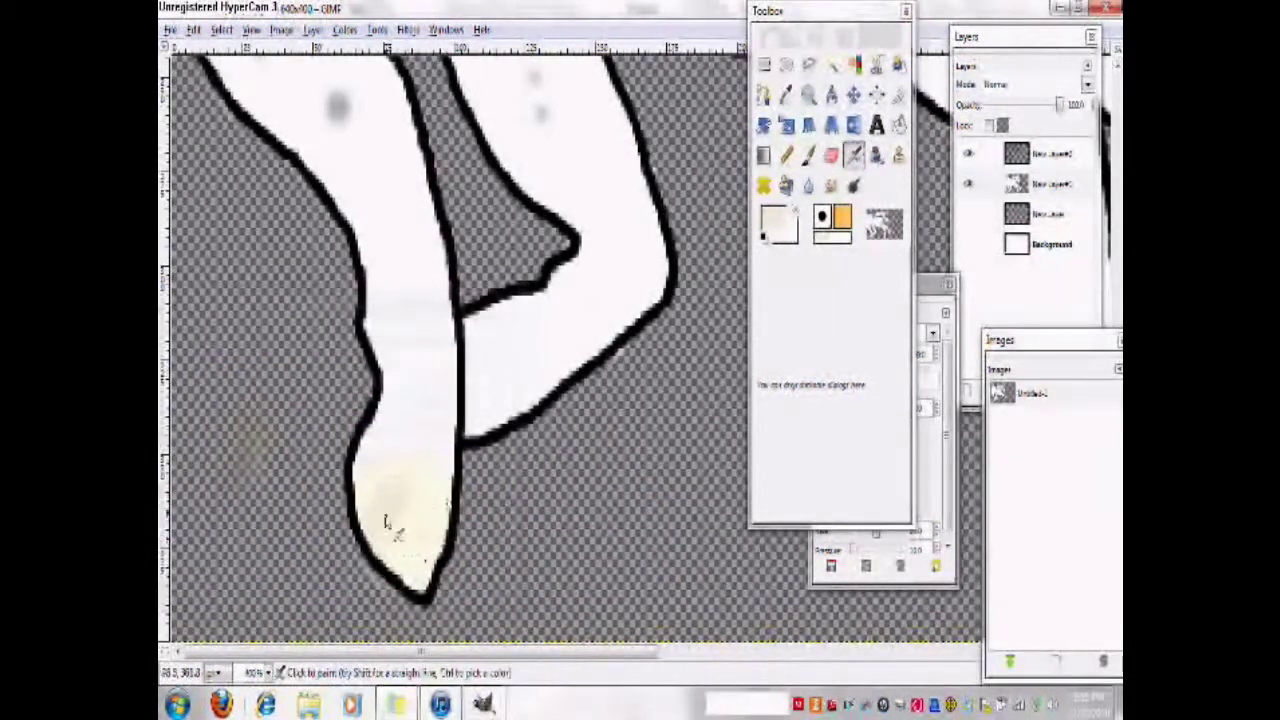
{"action": "left_click", "coordinate": [775, 225]}
{"action": "left_click", "coordinate": [420, 574]}
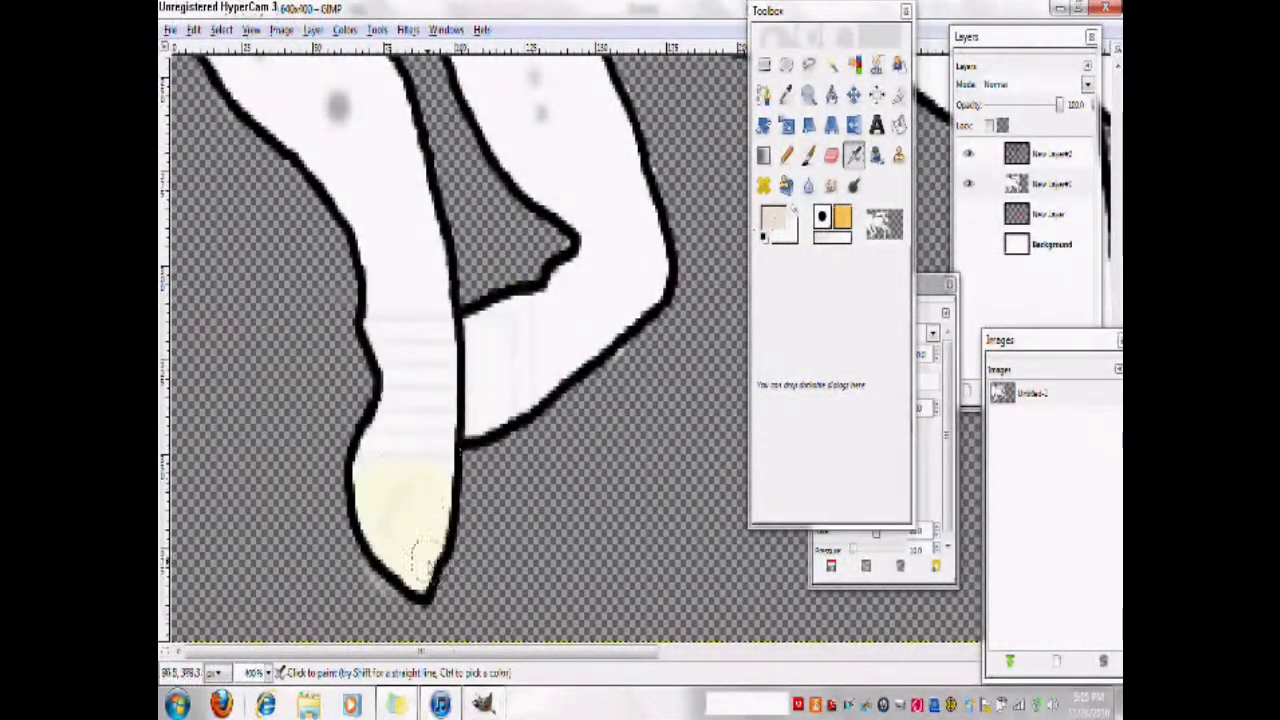
Airbrush the same soft darker cream shading onto the two front hooves
{"action": "left_click_drag", "start_coordinate": [480, 652], "coordinate": [648, 650]}
{"action": "left_click", "coordinate": [776, 226]}
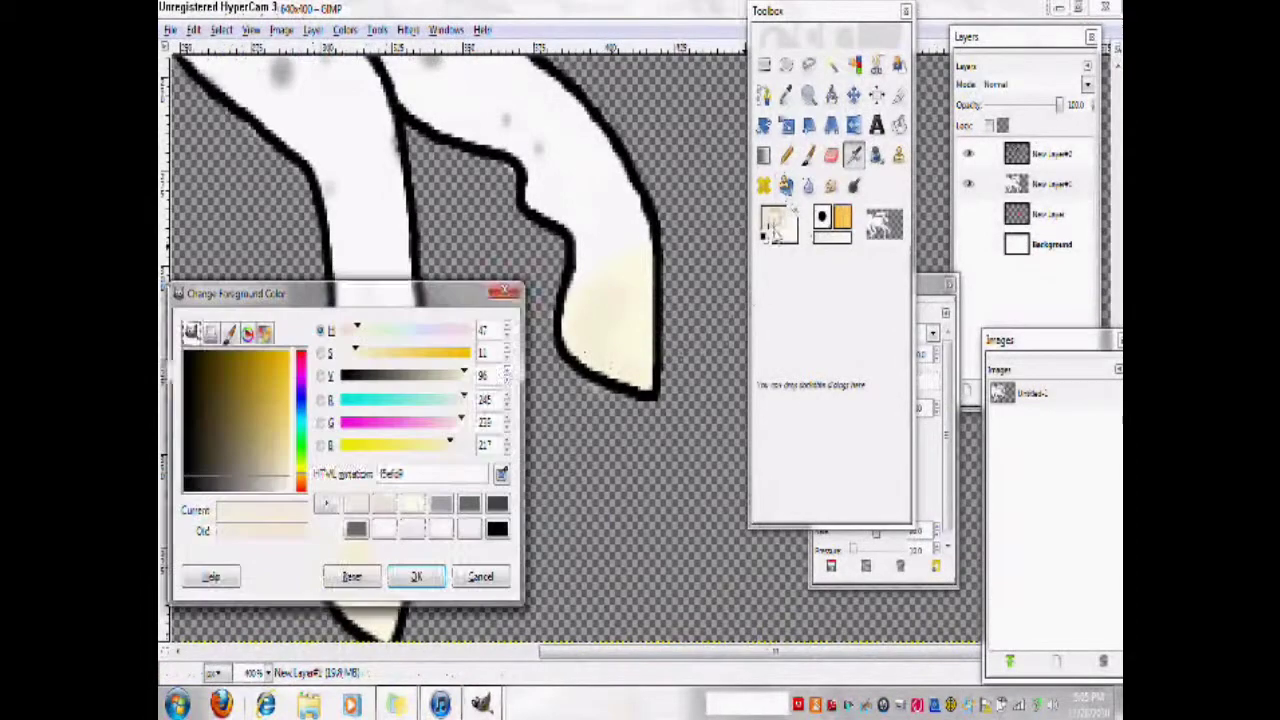
{"action": "left_click_drag", "start_coordinate": [562, 657], "coordinate": [270, 652]}
{"action": "left_click_drag", "start_coordinate": [1068, 340], "coordinate": [1048, 322]}
Choose a very light neutral grey as the Airbrush colour for shading the white body
{"action": "left_click_drag", "start_coordinate": [1117, 540], "coordinate": [1117, 250]}
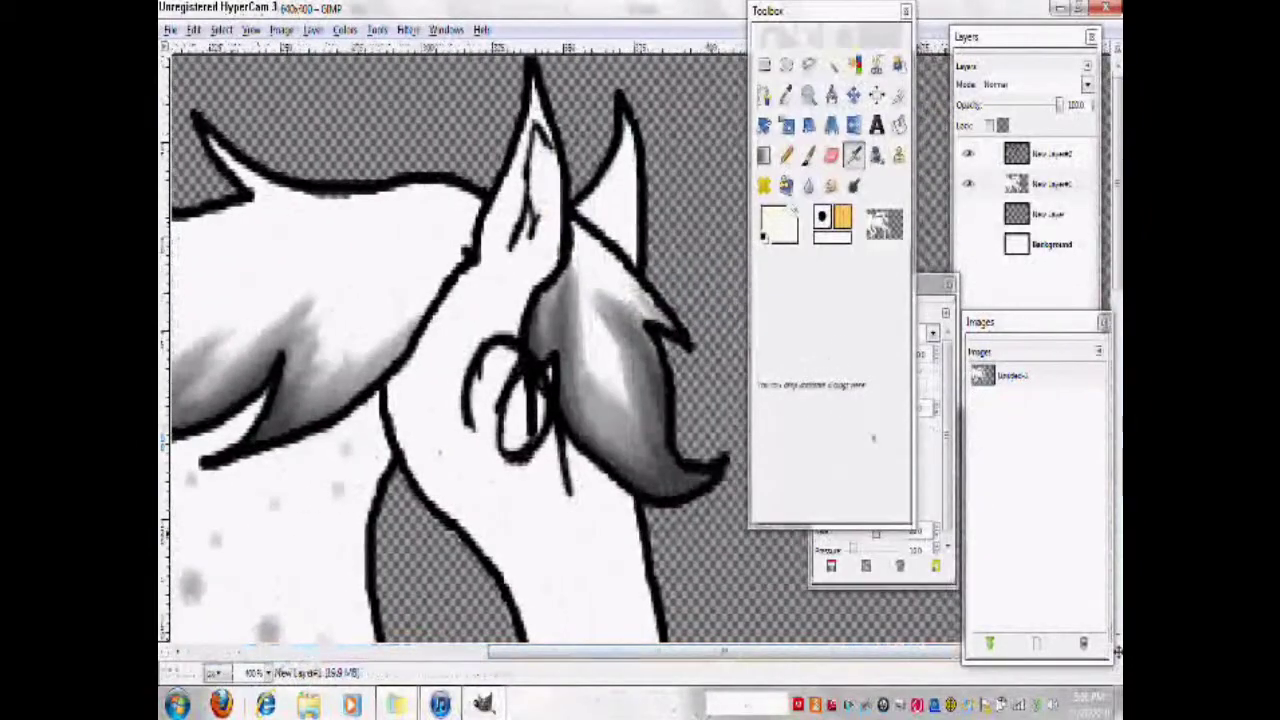
{"action": "left_click", "coordinate": [250, 29]}
{"action": "mouse_move", "coordinate": [287, 91]}
{"action": "left_click", "coordinate": [779, 103]}
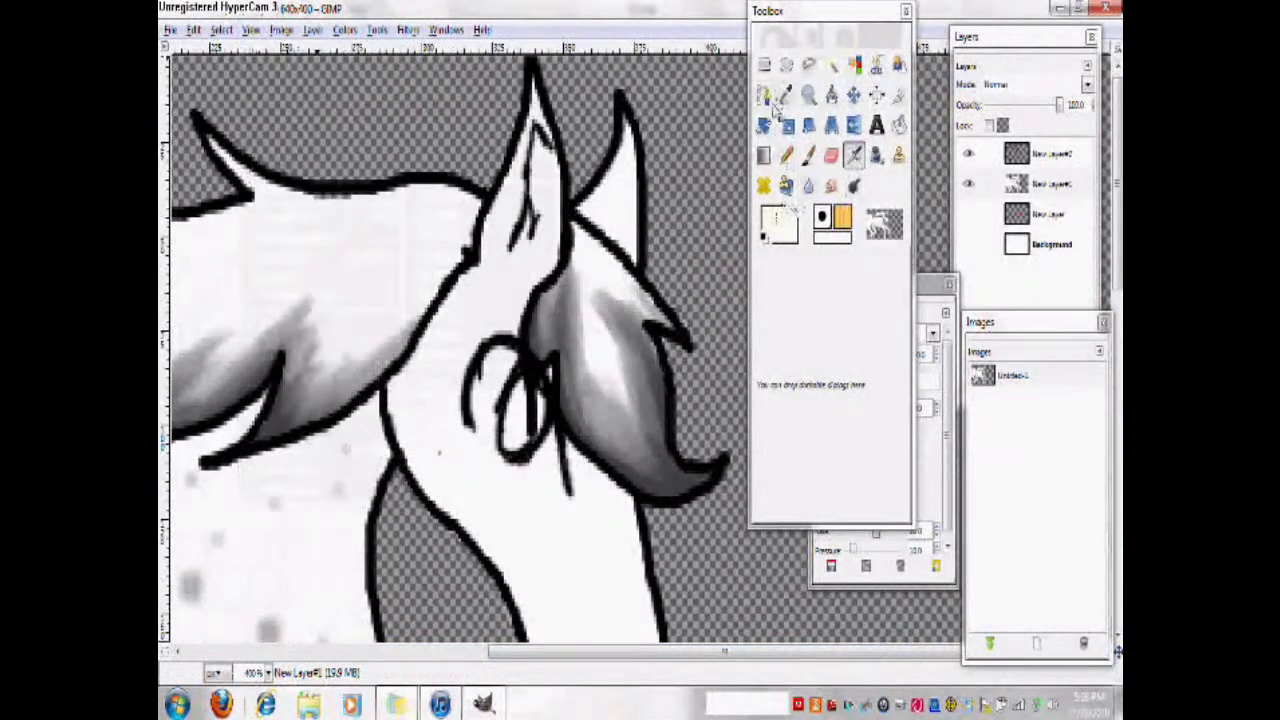
{"action": "double_click", "coordinate": [853, 159]}
{"action": "left_click", "coordinate": [780, 222]}
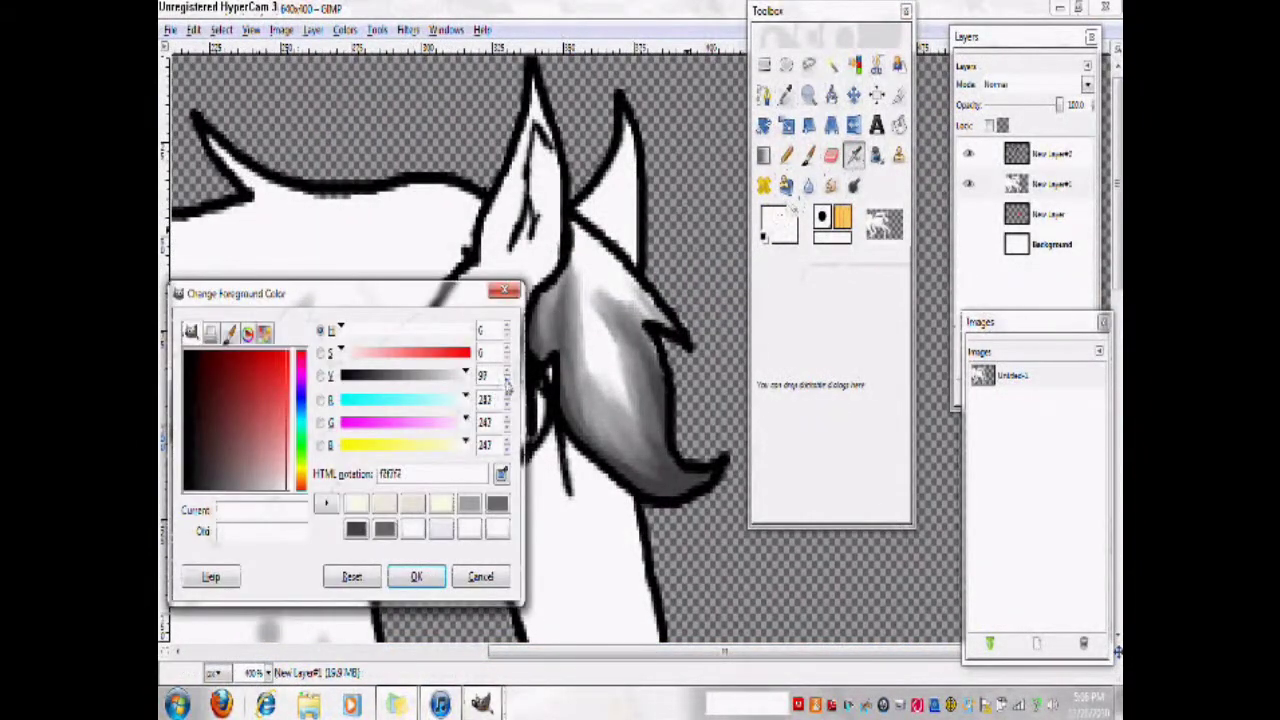
{"action": "left_click", "coordinate": [416, 576]}
{"action": "double_click", "coordinate": [853, 160]}
{"action": "left_click_drag", "start_coordinate": [784, 150], "coordinate": [770, 150]}
{"action": "left_click", "coordinate": [837, 23]}
{"action": "left_click", "coordinate": [545, 163]}
Darken the light grey slightly and airbrush faint shading on the face beneath the forelock
{"action": "left_click", "coordinate": [249, 30]}
{"action": "mouse_move", "coordinate": [265, 88]}
{"action": "left_click", "coordinate": [435, 213]}
{"action": "left_click_drag", "start_coordinate": [1117, 285], "coordinate": [1117, 158]}
{"action": "mouse_move", "coordinate": [572, 652]}
{"action": "left_mouse_down"}
{"action": "mouse_move", "coordinate": [496, 652]}
{"action": "mouse_move", "coordinate": [561, 652]}
{"action": "left_mouse_up"}
{"action": "left_click_drag", "start_coordinate": [1117, 158], "coordinate": [1117, 233]}
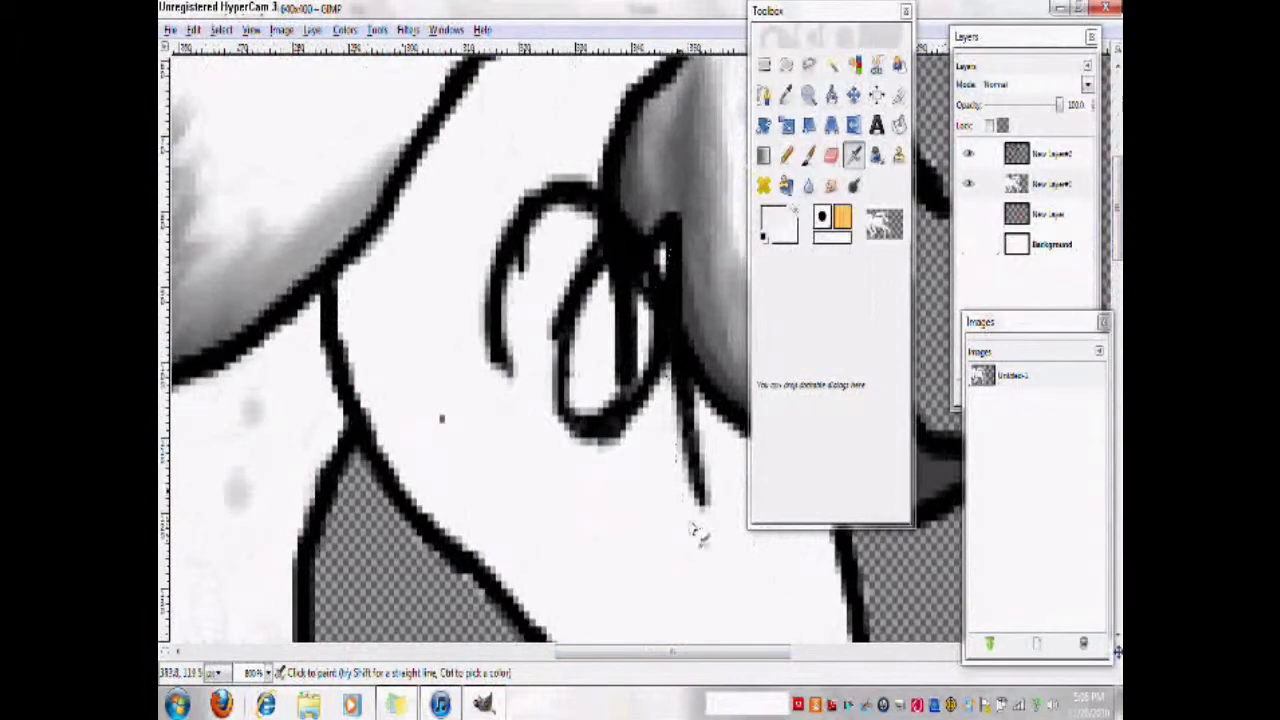
{"action": "left_click_drag", "start_coordinate": [678, 652], "coordinate": [780, 652]}
{"action": "left_click", "coordinate": [778, 223]}
{"action": "left_click", "coordinate": [504, 380]}
{"action": "left_click", "coordinate": [416, 577]}
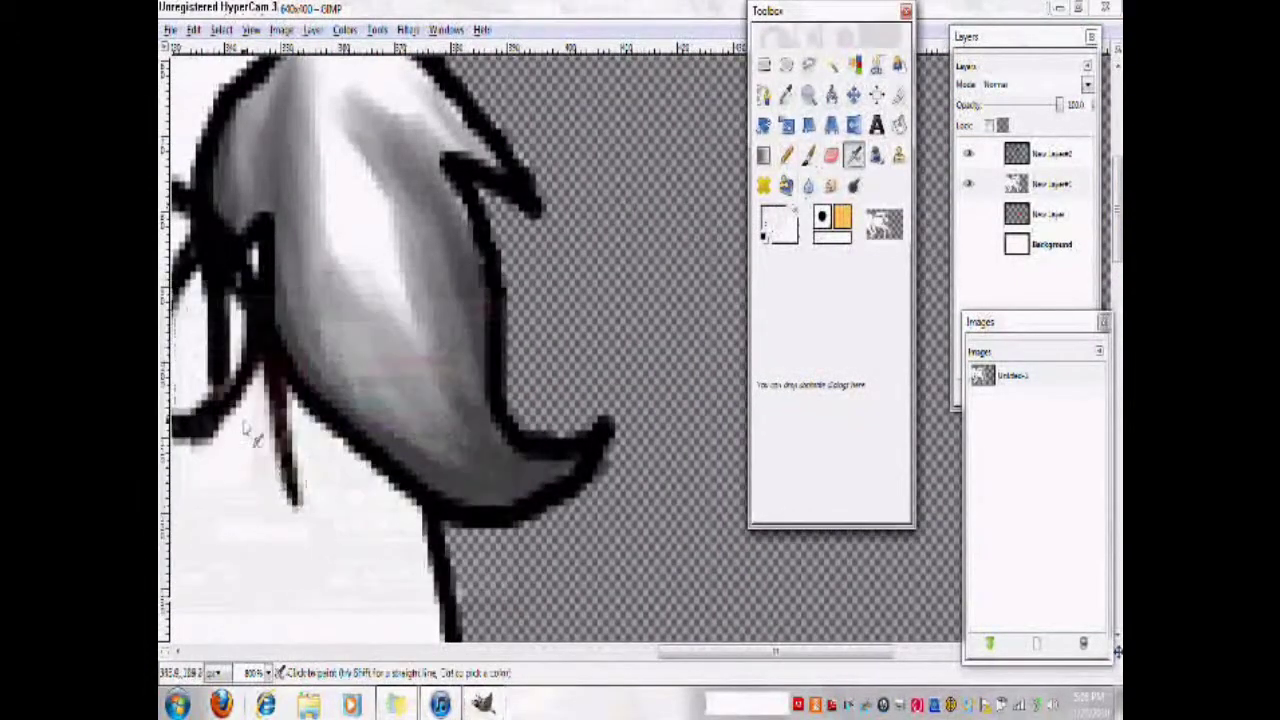
Airbrush faint grey shading around the eye and cheek and inside the near ear
{"action": "left_click_drag", "start_coordinate": [670, 652], "coordinate": [559, 652]}
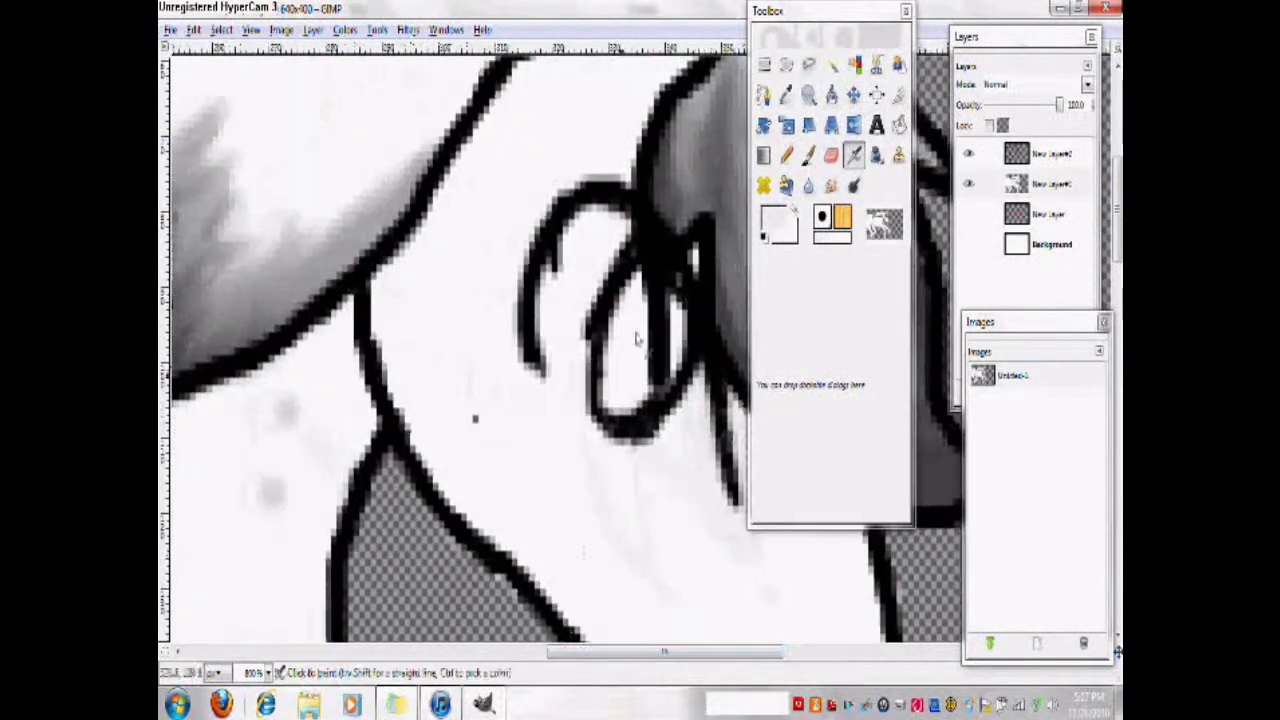
{"action": "scroll", "coordinate": [475, 418], "scroll_direction": "up", "scroll_amount": 5}
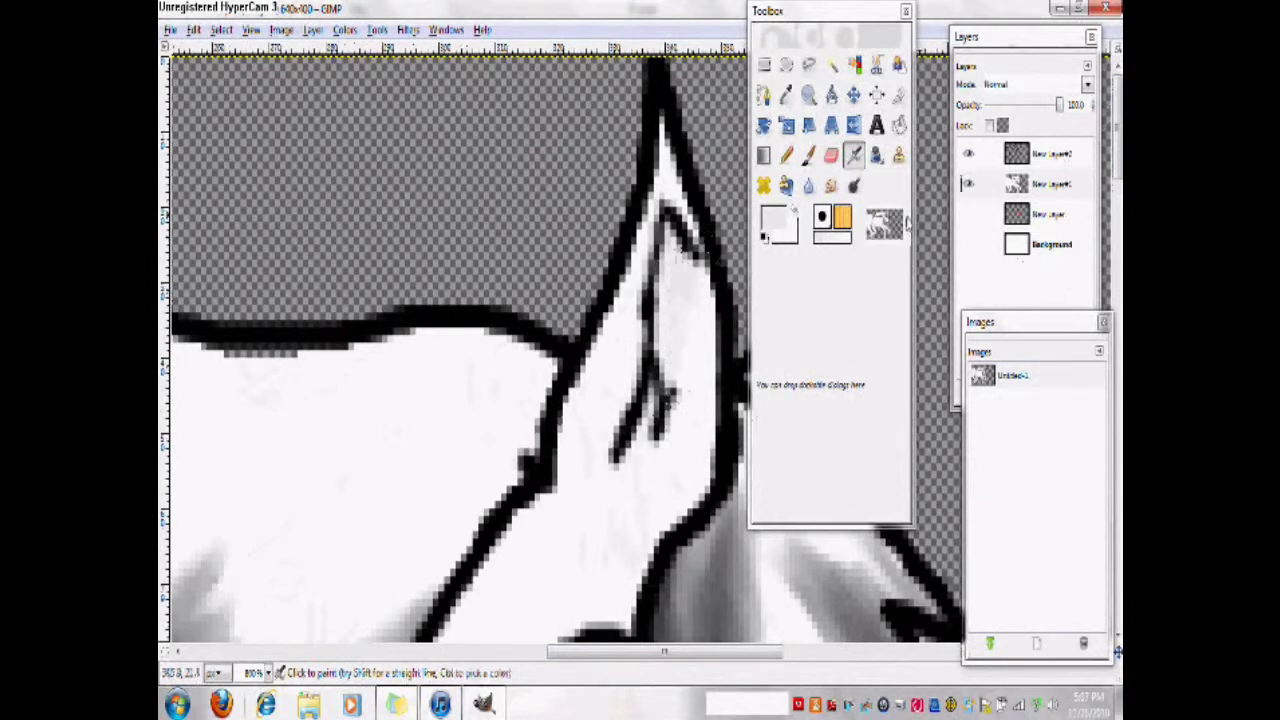
{"action": "scroll", "coordinate": [475, 511], "scroll_direction": "down", "scroll_amount": 5}
Set the foreground colour to light grey e3e3e3 and airbrush shading on the neck and shoulder beneath the mane
{"action": "scroll", "coordinate": [497, 462], "scroll_direction": "left", "scroll_amount": 5}
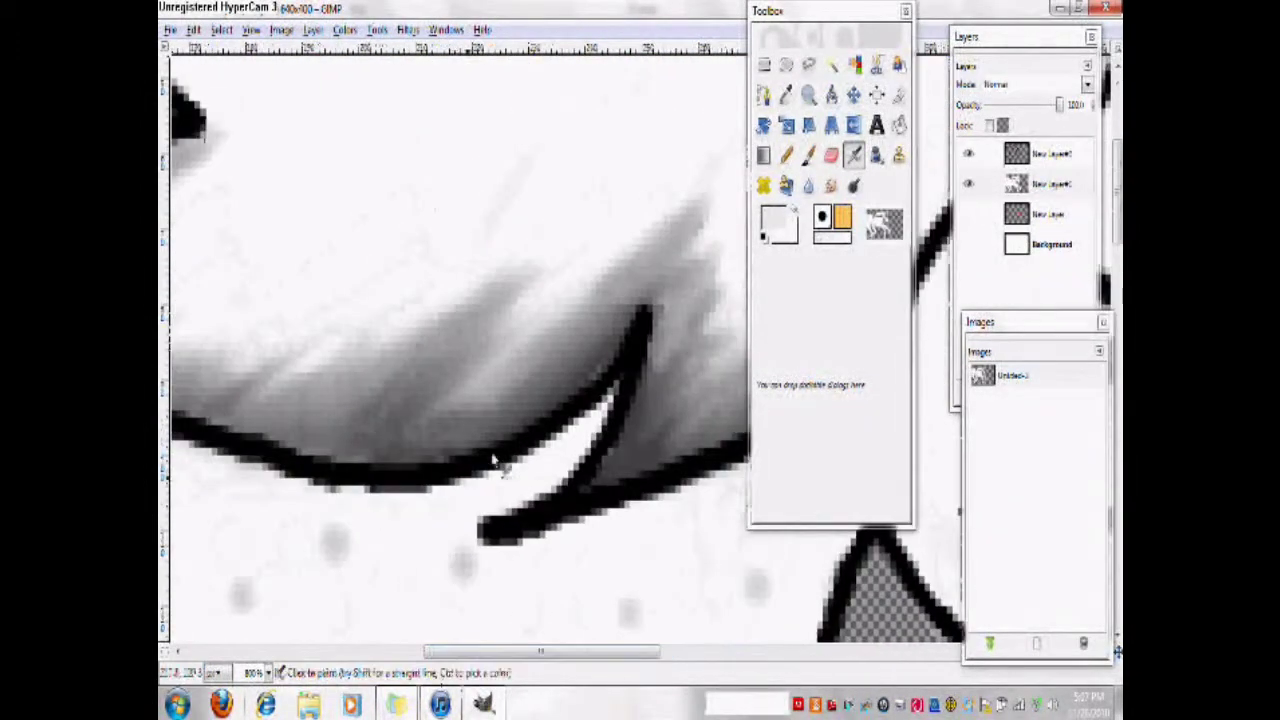
{"action": "left_click", "coordinate": [775, 228]}
{"action": "left_click", "coordinate": [417, 574]}
{"action": "scroll", "coordinate": [487, 568], "scroll_direction": "left", "scroll_amount": 5}
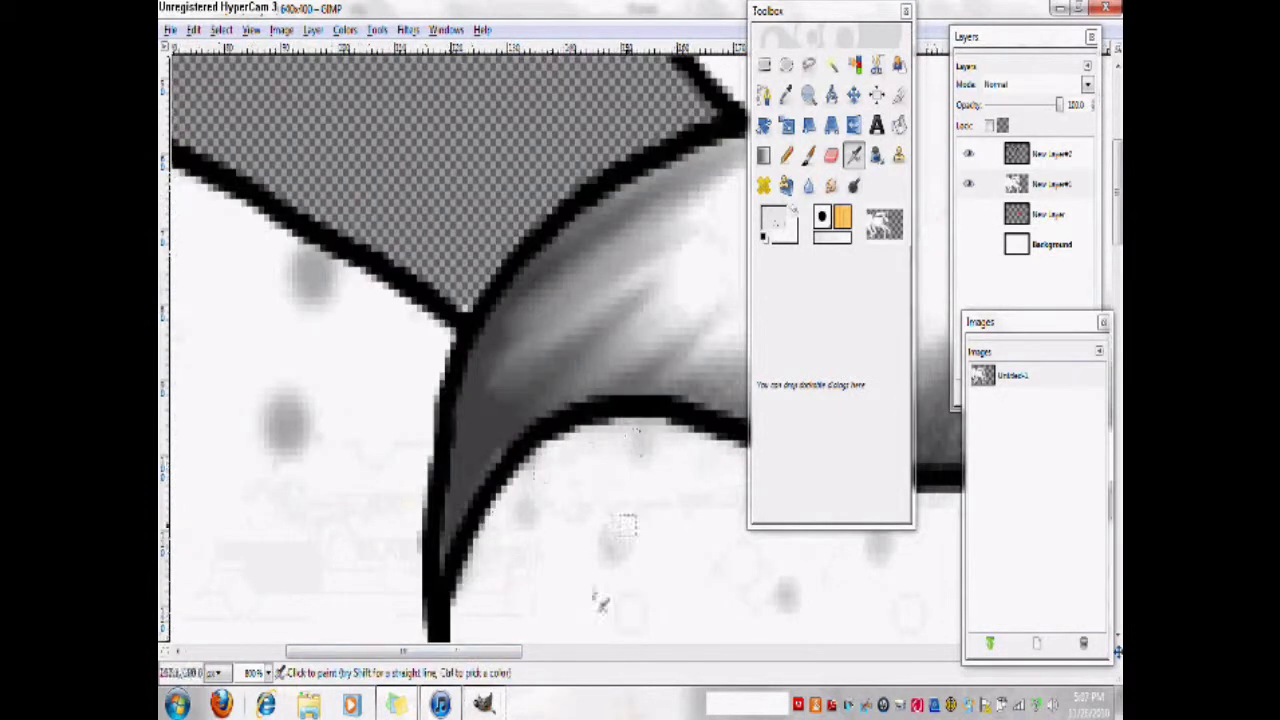
{"action": "scroll", "coordinate": [600, 603], "scroll_direction": "left", "scroll_amount": 5}
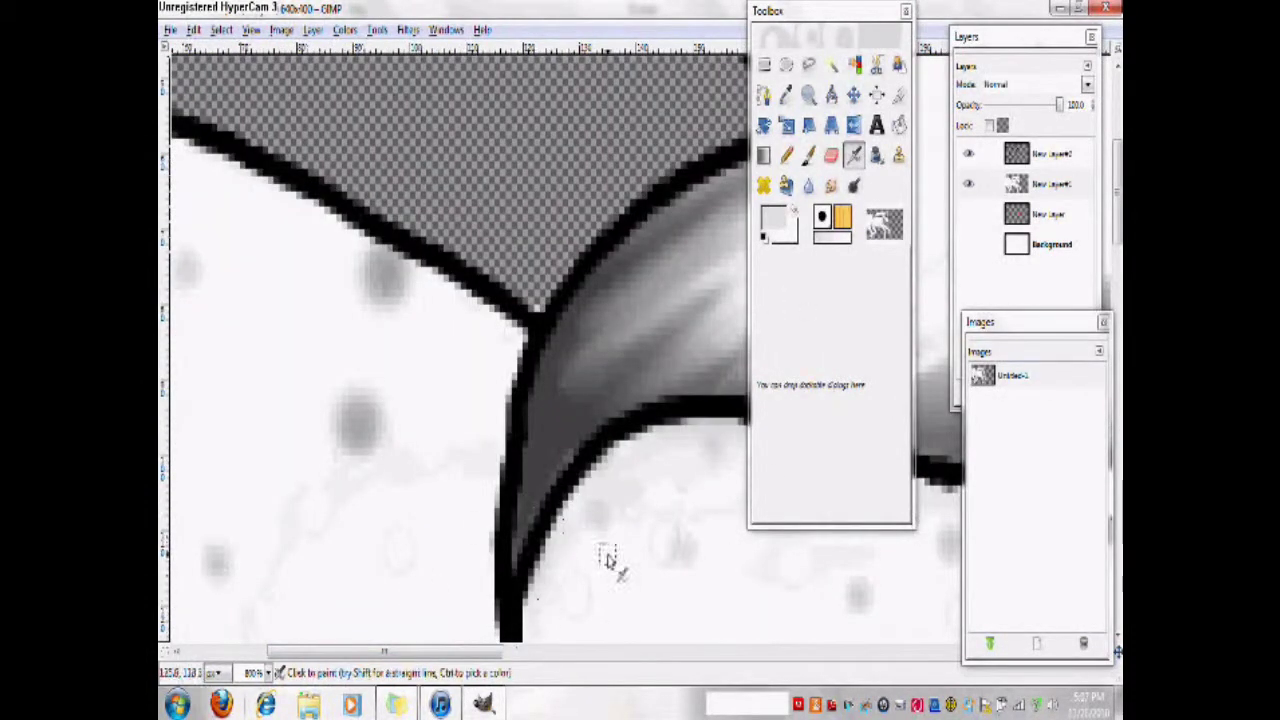
Airbrush light grey shading beside the flank line and over the top of the far hind leg
{"action": "scroll", "coordinate": [609, 560], "scroll_direction": "down", "scroll_amount": 5}
{"action": "left_click_drag", "start_coordinate": [1117, 262], "coordinate": [1117, 373]}
{"action": "scroll", "coordinate": [445, 240], "scroll_direction": "up", "scroll_amount": 5}
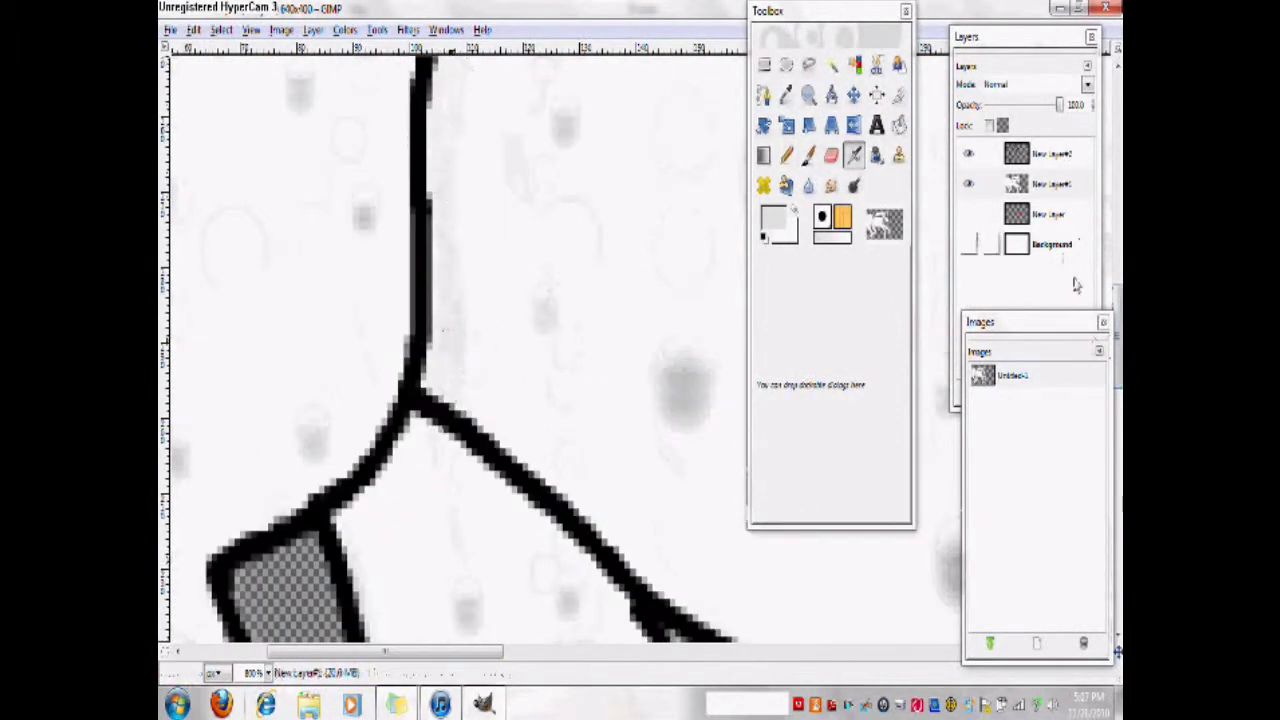
{"action": "scroll", "coordinate": [355, 150], "scroll_direction": "down", "scroll_amount": 8}
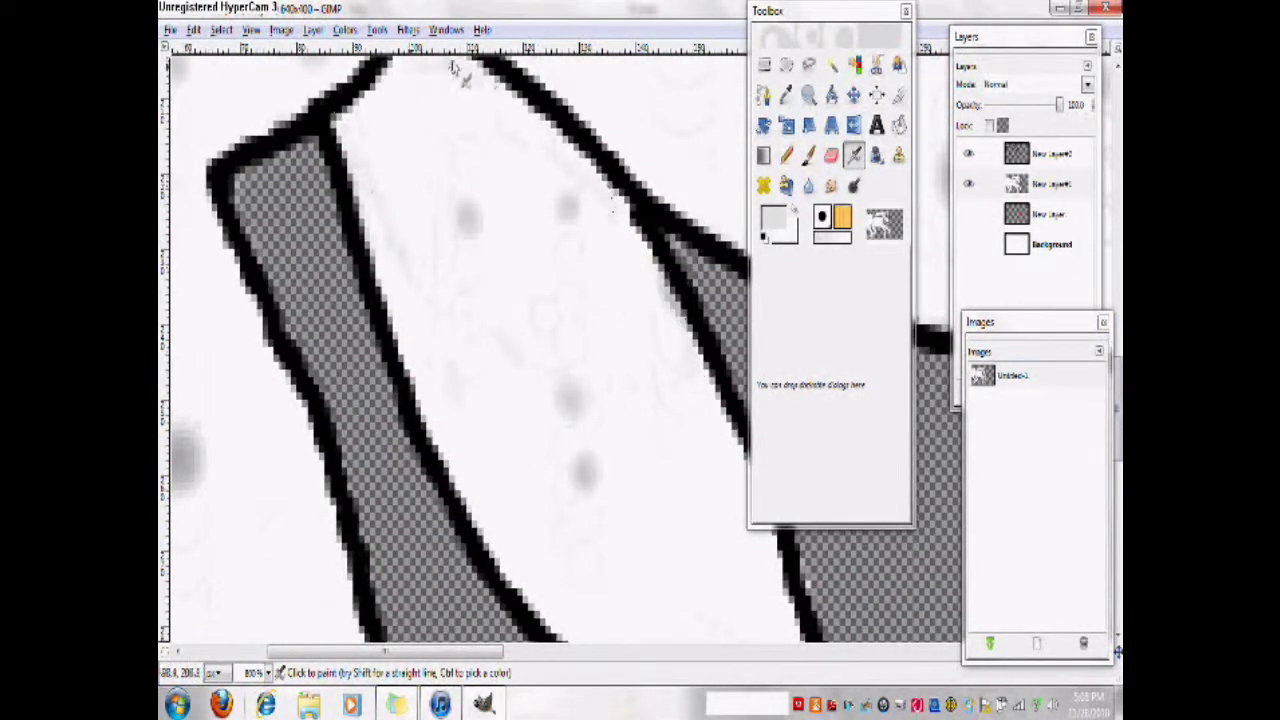
{"action": "left_click_drag", "start_coordinate": [620, 352], "coordinate": [585, 262]}
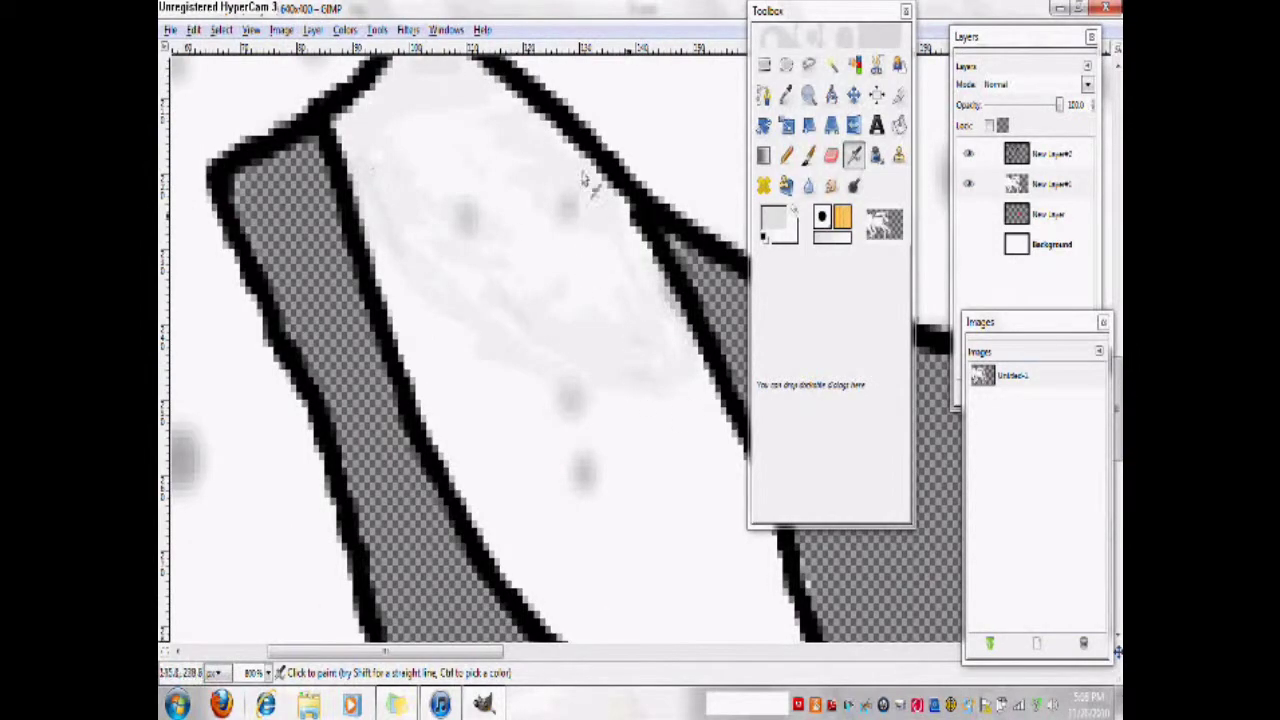
{"action": "left_click_drag", "start_coordinate": [1117, 408], "coordinate": [1117, 413]}
Airbrush light grey shading onto the top of the raised front leg and the adjoining chest
{"action": "left_click_drag", "start_coordinate": [475, 652], "coordinate": [676, 652]}
{"action": "left_click", "coordinate": [251, 30]}
{"action": "mouse_move", "coordinate": [283, 89]}
{"action": "left_click", "coordinate": [468, 256]}
{"action": "left_click_drag", "start_coordinate": [1117, 488], "coordinate": [1117, 293]}
{"action": "left_click", "coordinate": [251, 30]}
{"action": "mouse_move", "coordinate": [283, 89]}
{"action": "left_click", "coordinate": [468, 216]}
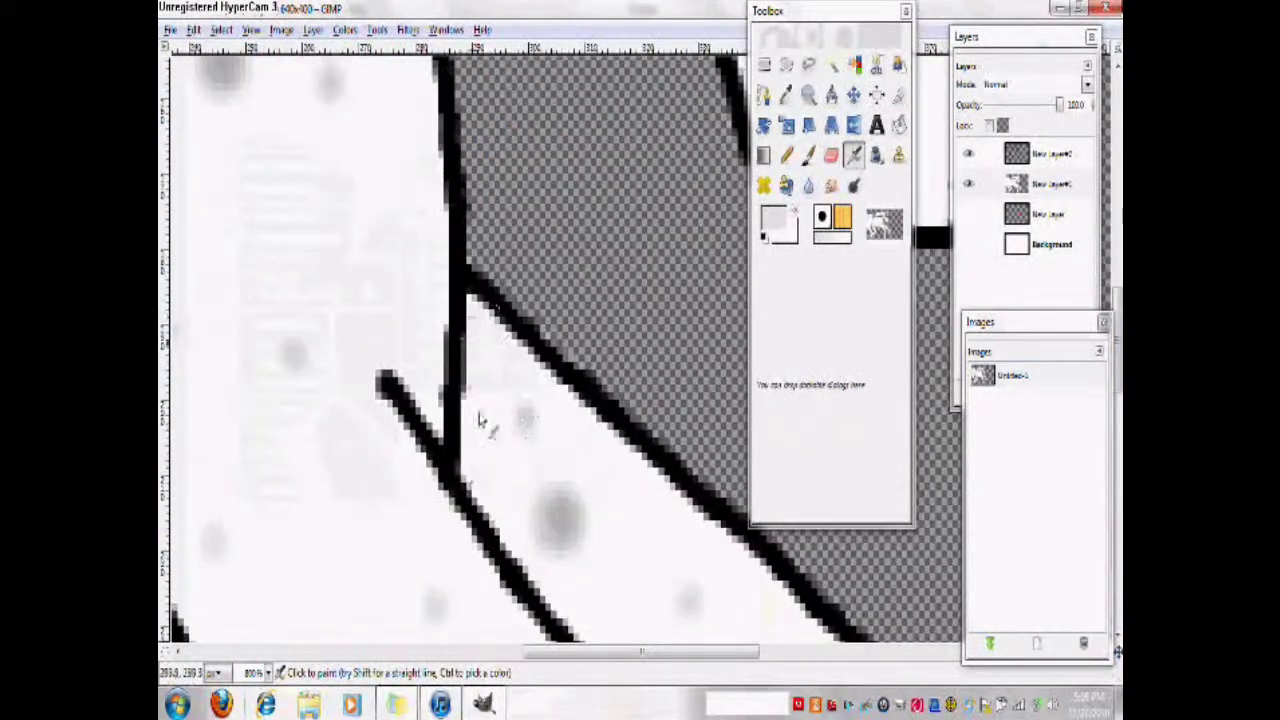
{"action": "mouse_move", "coordinate": [1117, 337]}
{"action": "left_mouse_down"}
{"action": "mouse_move", "coordinate": [1117, 428]}
{"action": "mouse_move", "coordinate": [1117, 318]}
{"action": "left_mouse_up"}
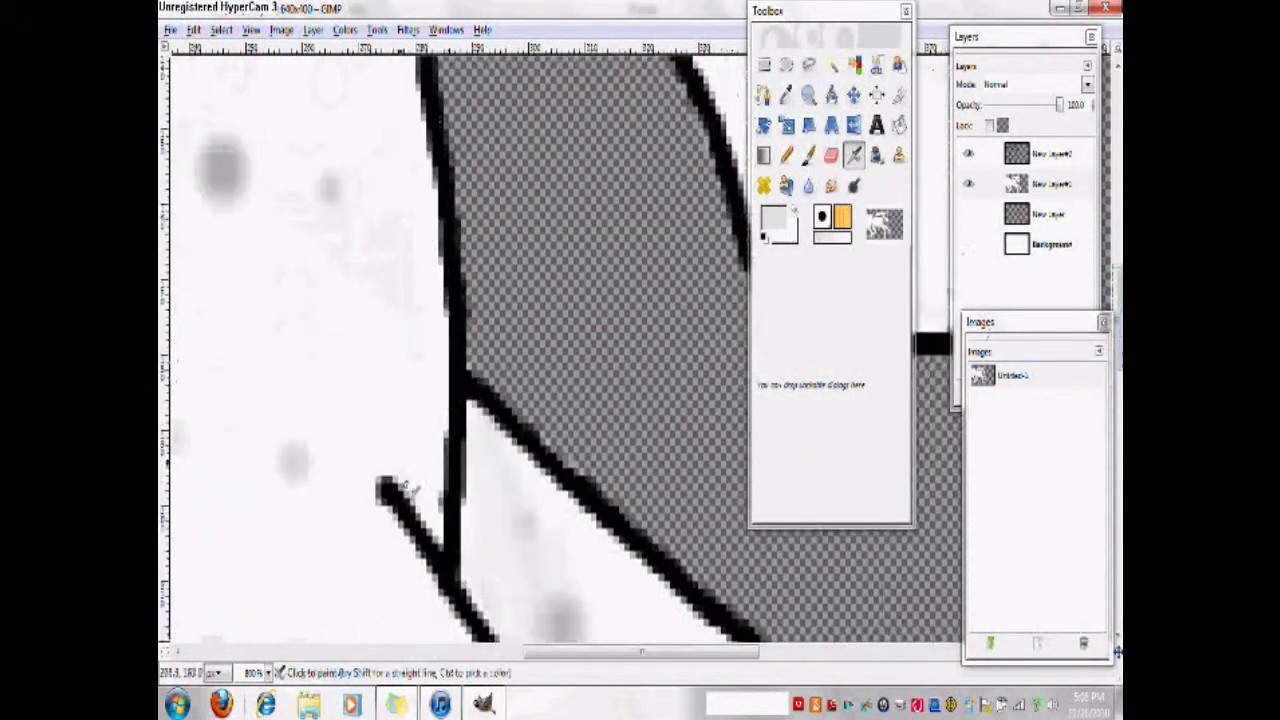
Return to 100% zoom, show the Background layer and hide the two horse layers
{"action": "left_click", "coordinate": [251, 29]}
{"action": "mouse_move", "coordinate": [290, 86]}
{"action": "left_click", "coordinate": [430, 277]}
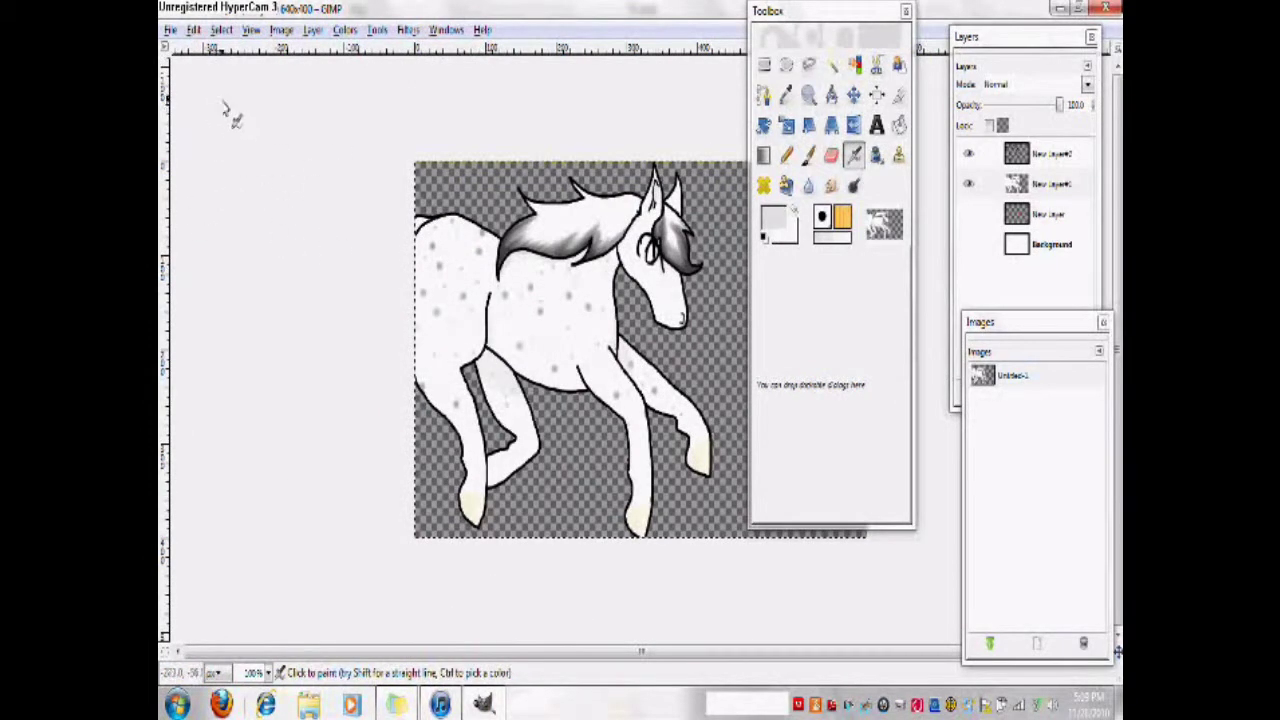
{"action": "left_click", "coordinate": [968, 244]}
{"action": "left_click_drag", "start_coordinate": [775, 14], "coordinate": [162, 46]}
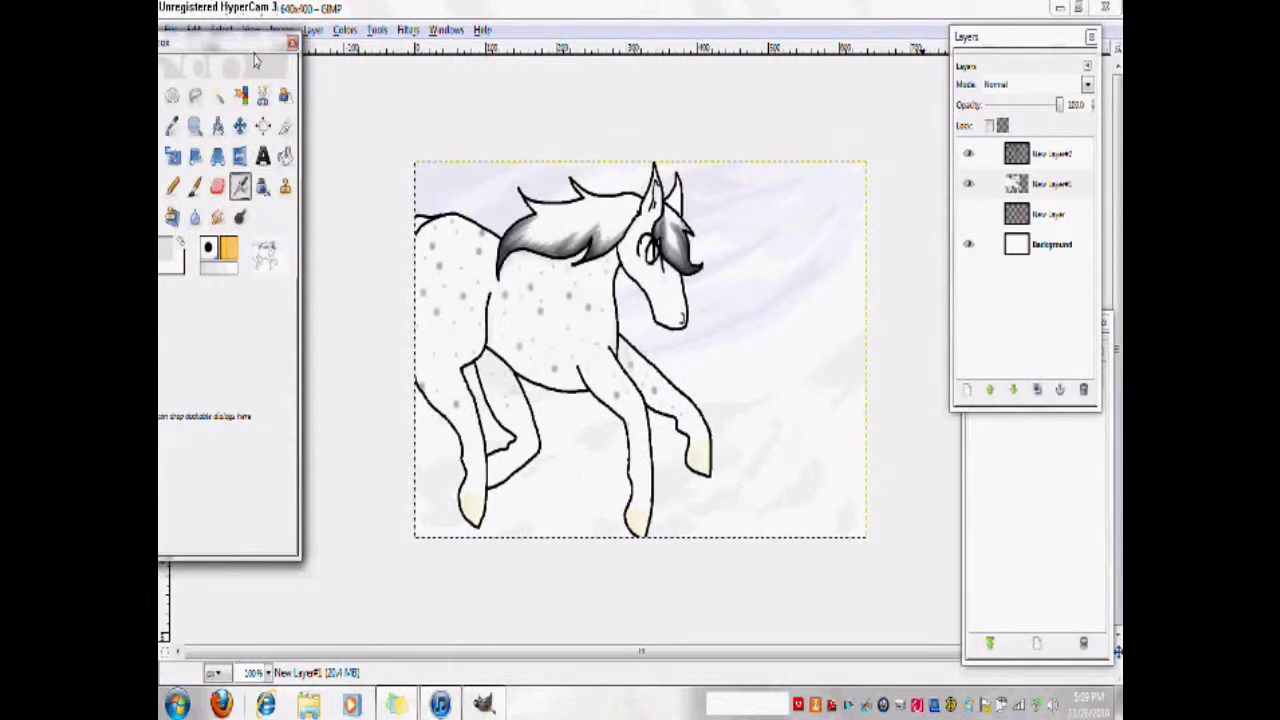
{"action": "left_click", "coordinate": [968, 184]}
{"action": "left_click", "coordinate": [968, 154]}
Set the foreground colour to a pale blue and ready the Paintbrush on the Background layer
{"action": "left_click", "coordinate": [168, 252]}
{"action": "left_click_drag", "start_coordinate": [215, 43], "coordinate": [256, 35]}
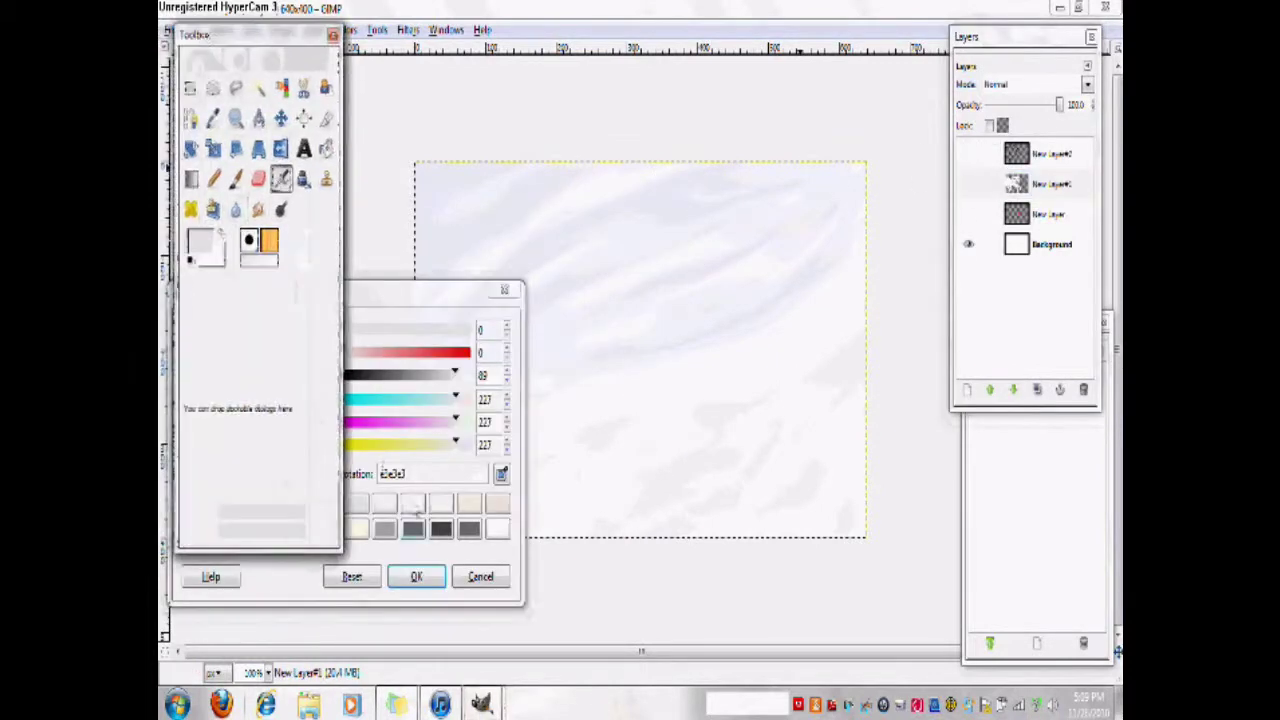
{"action": "left_click", "coordinate": [348, 373]}
{"action": "left_click_drag", "start_coordinate": [301, 423], "coordinate": [301, 415]}
{"action": "left_click", "coordinate": [277, 478]}
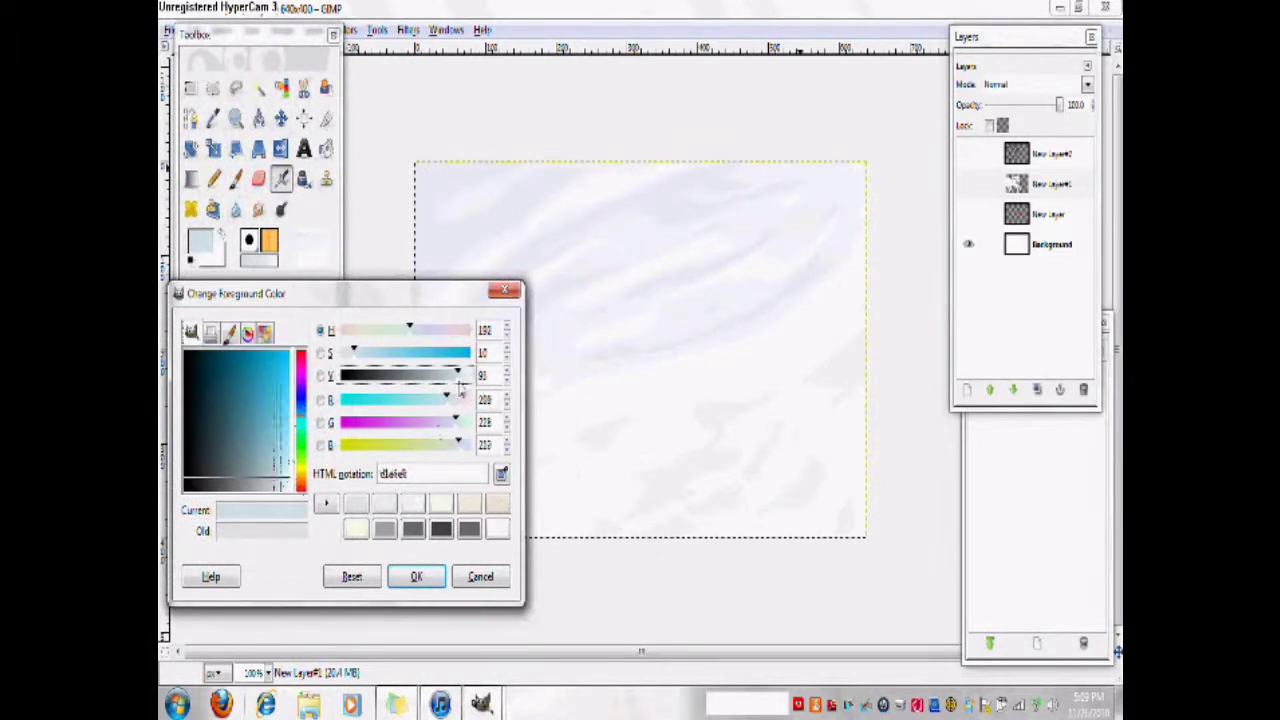
{"action": "left_click", "coordinate": [416, 576]}
{"action": "left_click", "coordinate": [235, 178]}
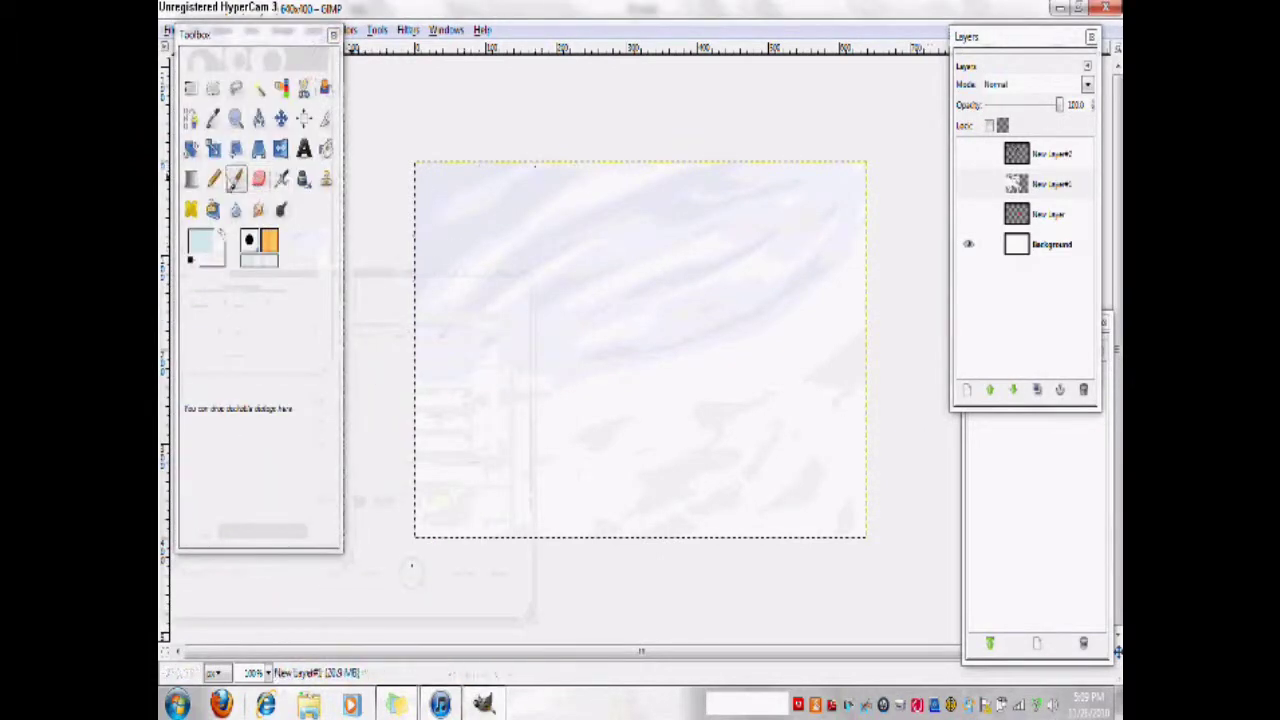
{"action": "left_click", "coordinate": [1050, 244]}
Try painting pale aqua streaks across the sky area and smudging them
{"action": "mouse_move", "coordinate": [486, 177]}
{"action": "left_mouse_down"}
{"action": "mouse_move", "coordinate": [760, 217]}
{"action": "mouse_move", "coordinate": [515, 240]}
{"action": "left_mouse_up"}
{"action": "left_click_drag", "start_coordinate": [230, 54], "coordinate": [223, 335]}
{"action": "left_click", "coordinate": [259, 209]}
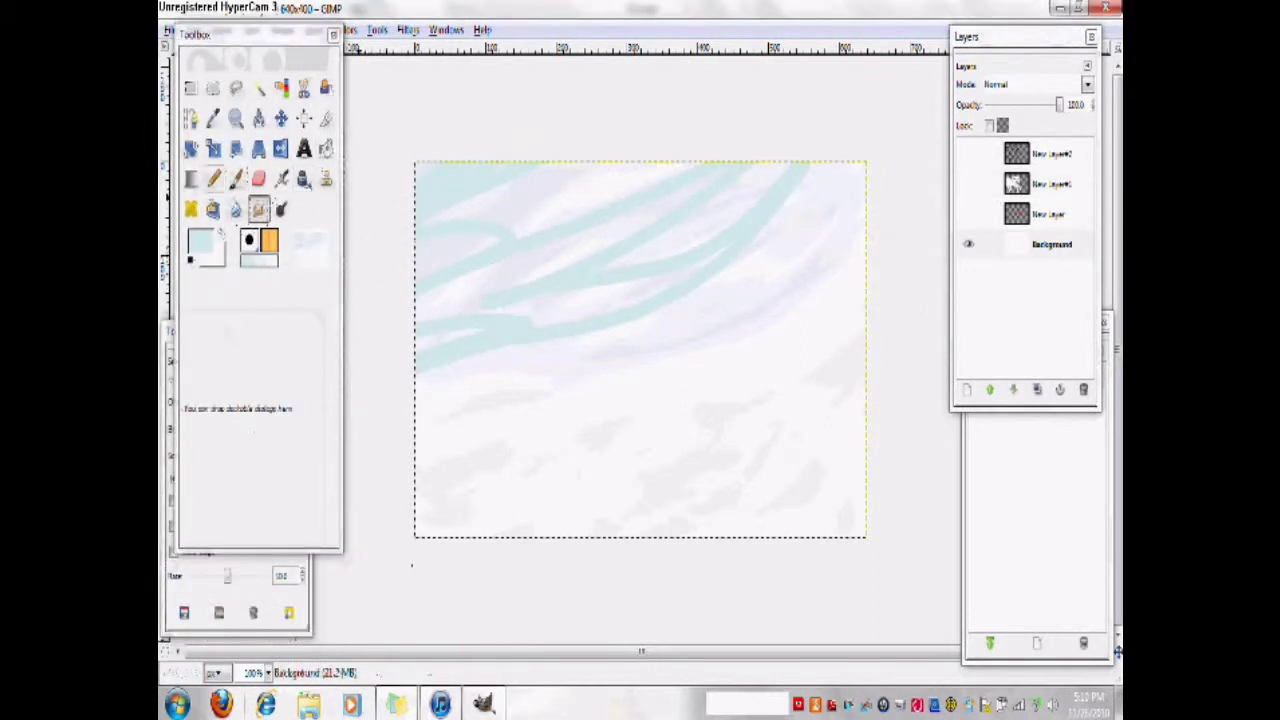
{"action": "double_click", "coordinate": [259, 209]}
{"action": "left_click", "coordinate": [303, 332]}
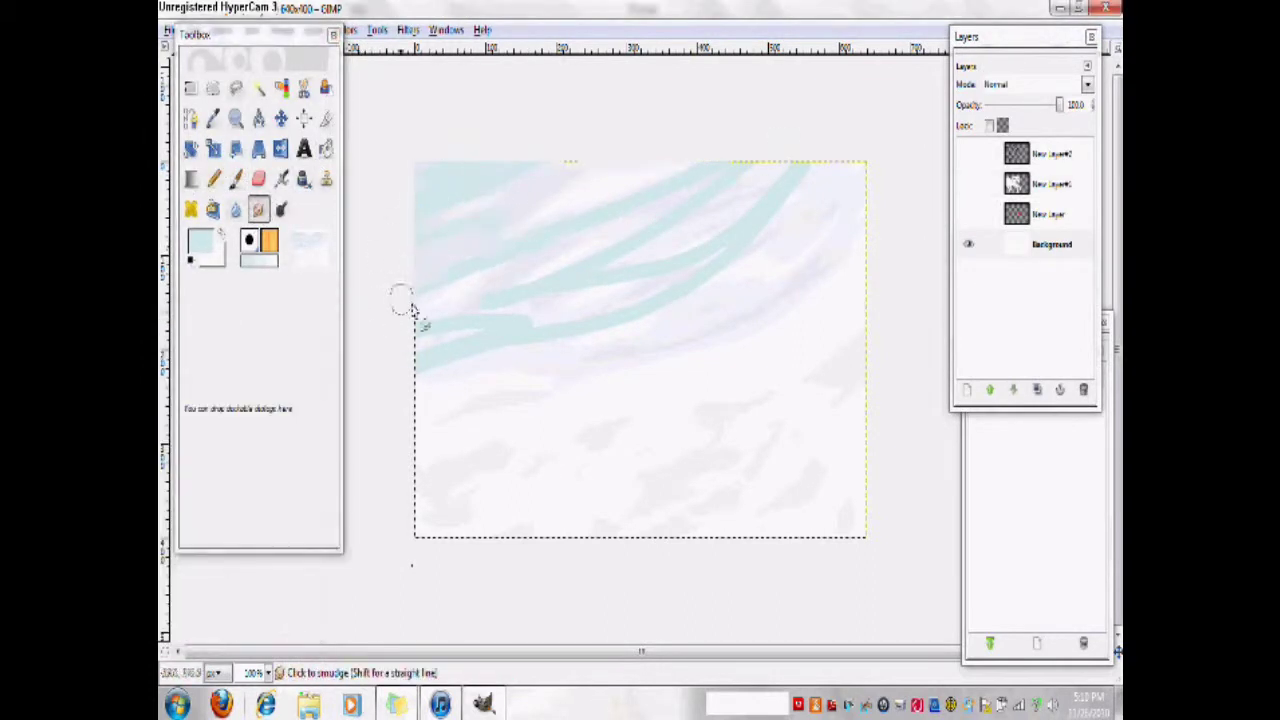
Change the foreground colour to a duller, greyer pale blue
{"action": "left_click", "coordinate": [201, 242]}
{"action": "left_click_drag", "start_coordinate": [464, 387], "coordinate": [447, 381]}
{"action": "left_click", "coordinate": [353, 354]}
{"action": "left_click", "coordinate": [376, 572]}
{"action": "left_click_drag", "start_coordinate": [286, 483], "coordinate": [272, 480]}
{"action": "left_click", "coordinate": [400, 577]}
{"action": "left_click", "coordinate": [452, 250]}
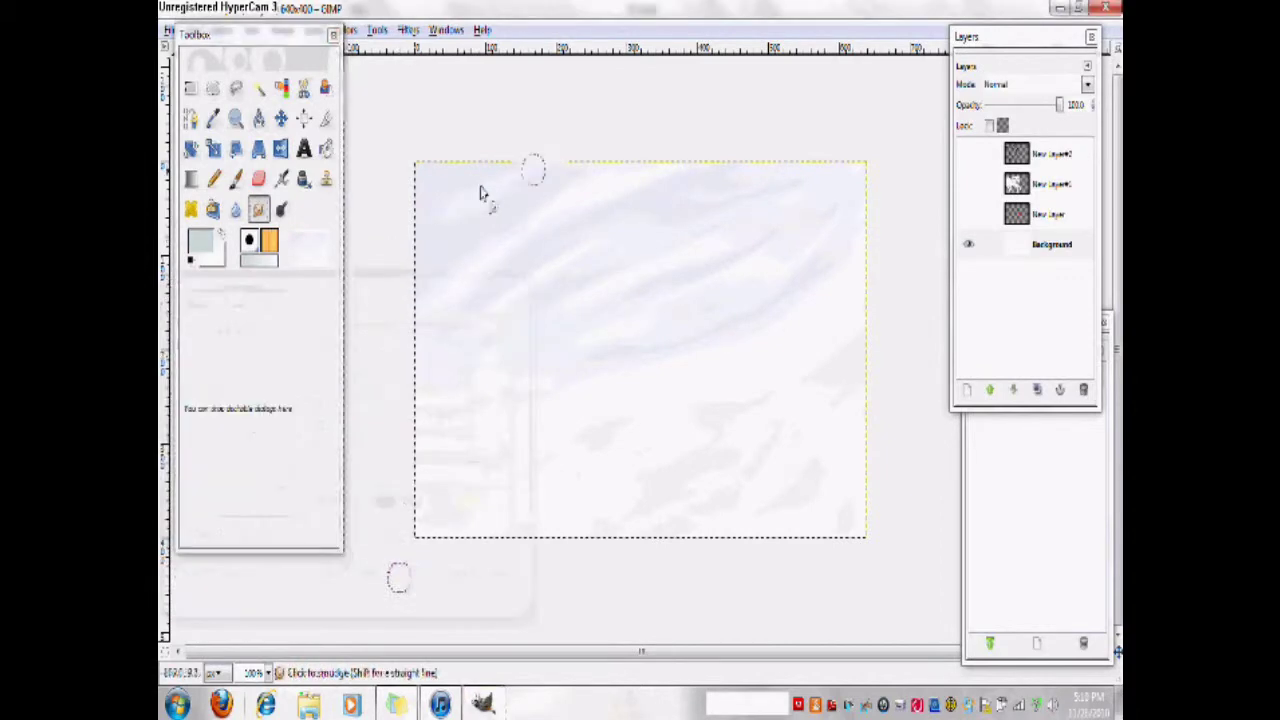
Paint pale grey-blue streaks sweeping across the upper part of the background with the Paintbrush
{"action": "left_click", "coordinate": [236, 179]}
{"action": "left_click_drag", "start_coordinate": [418, 270], "coordinate": [600, 172]}
{"action": "key", "text": "ctrl+z"}
{"action": "left_click_drag", "start_coordinate": [416, 184], "coordinate": [438, 163]}
{"action": "left_click_drag", "start_coordinate": [416, 333], "coordinate": [862, 164]}
{"action": "left_click_drag", "start_coordinate": [786, 164], "coordinate": [416, 209]}
Lighten the grey-blue foreground colour and paint more streaks across the sky
{"action": "left_click", "coordinate": [204, 246]}
{"action": "left_click_drag", "start_coordinate": [465, 378], "coordinate": [460, 382]}
{"action": "left_click", "coordinate": [404, 576]}
{"action": "left_click_drag", "start_coordinate": [449, 251], "coordinate": [590, 168]}
{"action": "left_click_drag", "start_coordinate": [430, 300], "coordinate": [795, 166]}
Adjust the pale blue foreground's brightness and blend the sky streaks with the Smudge tool
{"action": "left_click", "coordinate": [201, 242]}
{"action": "left_click", "coordinate": [508, 379]}
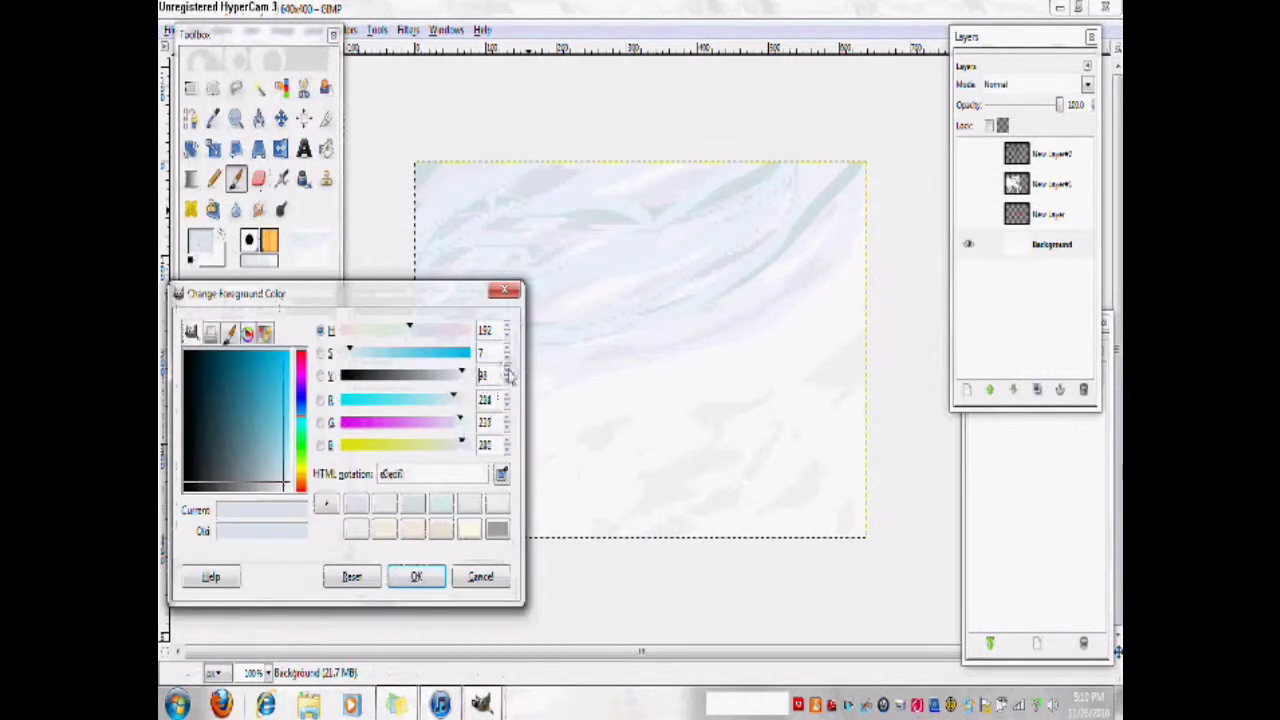
{"action": "left_click", "coordinate": [508, 372]}
{"action": "left_click", "coordinate": [416, 576]}
{"action": "left_click", "coordinate": [259, 209]}
{"action": "left_click_drag", "start_coordinate": [557, 177], "coordinate": [418, 270]}
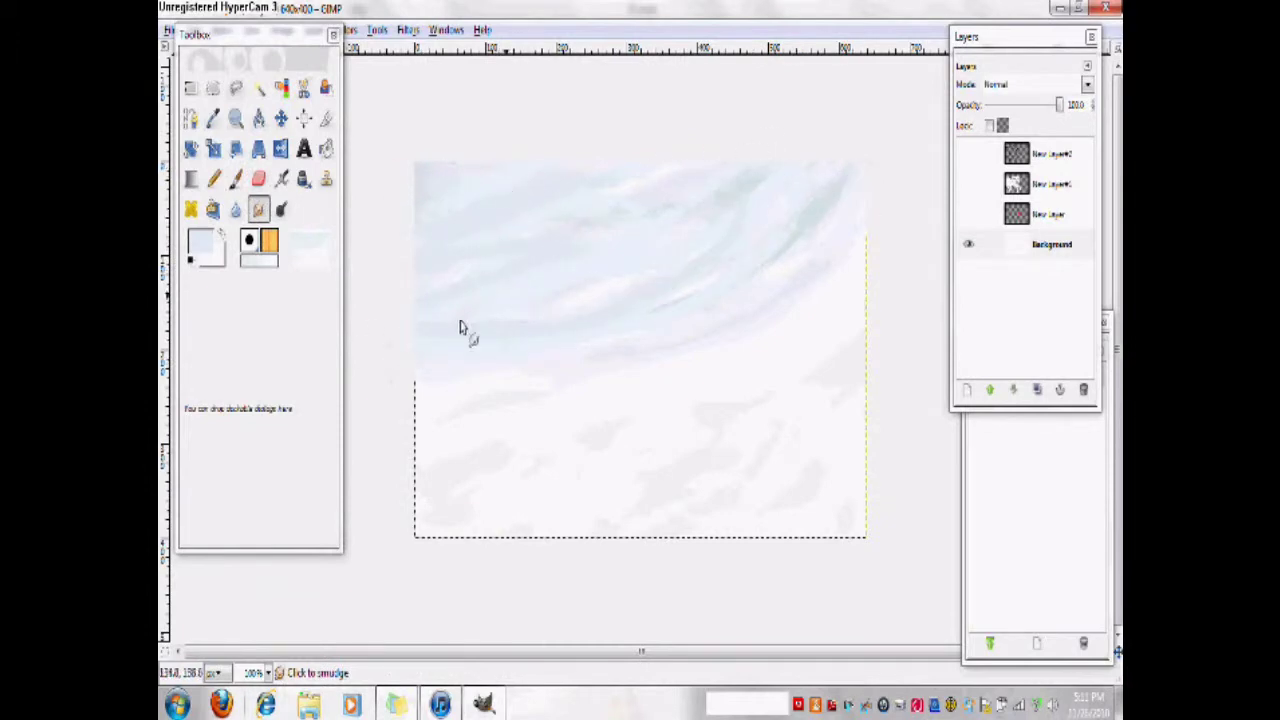
Paint brighter light-blue streaks across the sky and blend them with the Smudge tool
{"action": "left_click", "coordinate": [204, 246]}
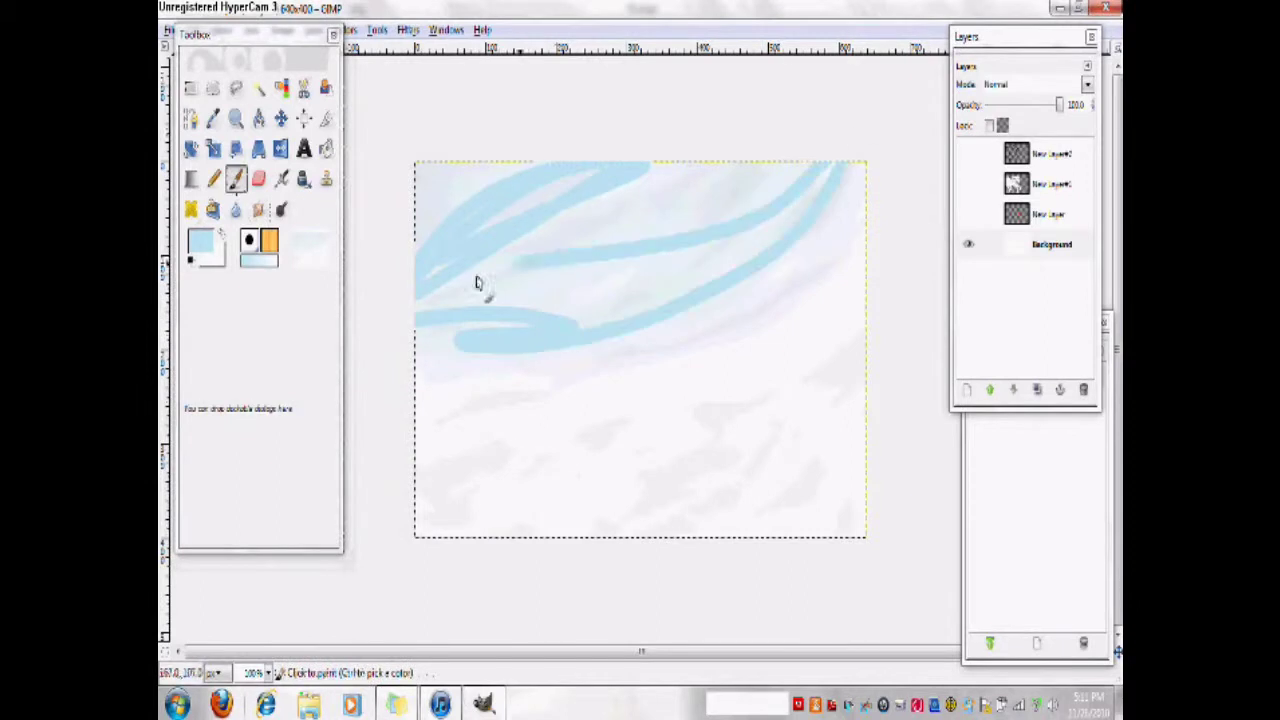
{"action": "key", "text": "s"}
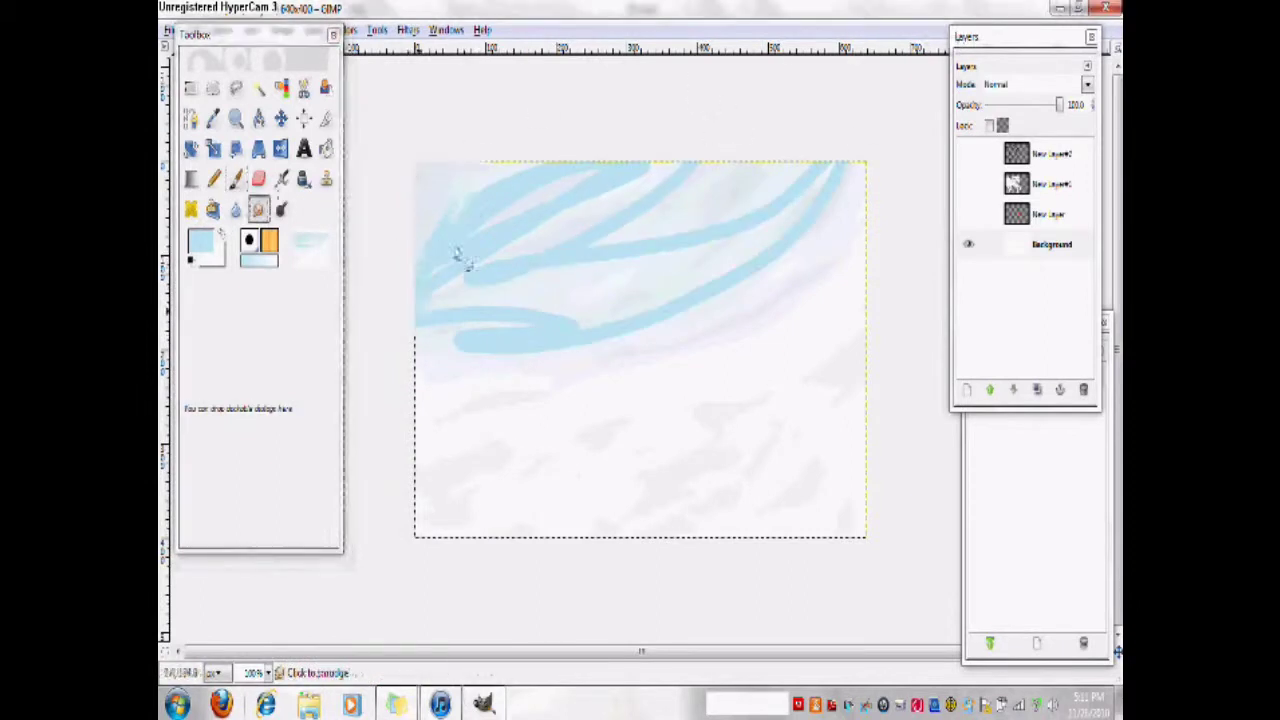
{"action": "mouse_move", "coordinate": [420, 360]}
{"action": "left_mouse_down"}
{"action": "mouse_move", "coordinate": [751, 244]}
{"action": "mouse_move", "coordinate": [792, 171]}
{"action": "mouse_move", "coordinate": [510, 310]}
{"action": "left_mouse_up"}
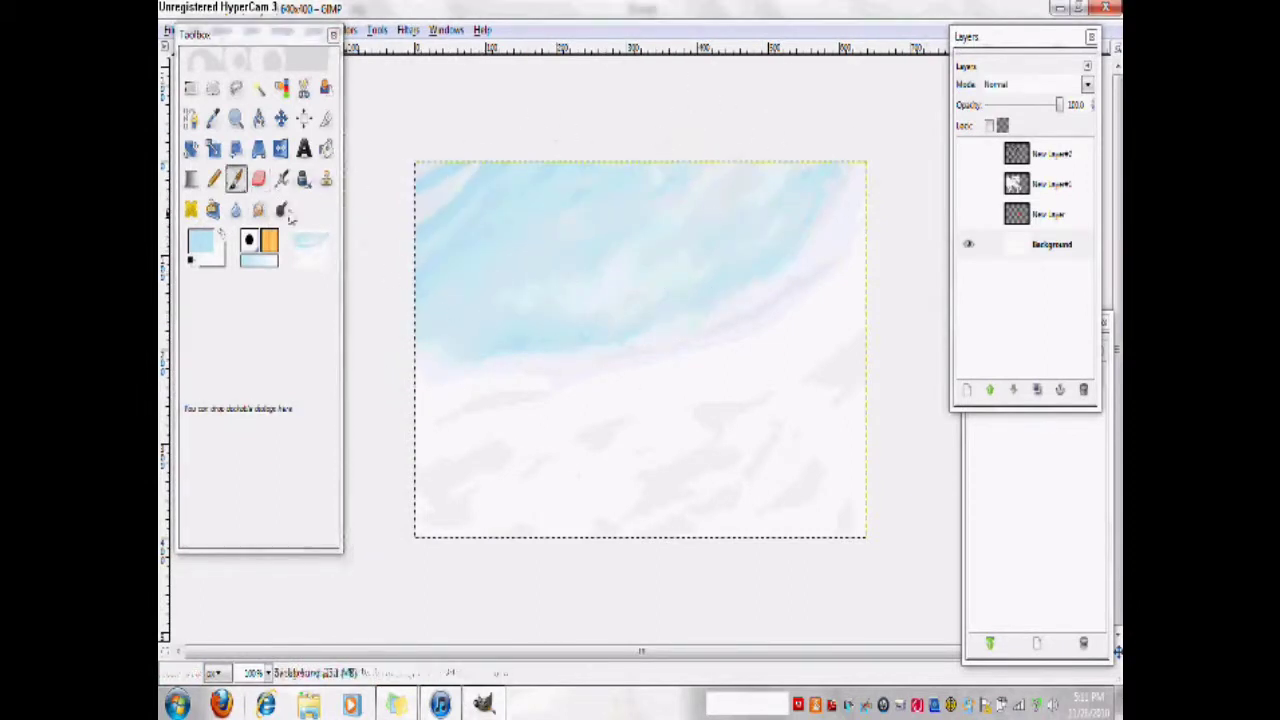
Paint pale cloud streaks over the blue sky and set the foreground colour to white
{"action": "left_click", "coordinate": [212, 256]}
{"action": "left_click", "coordinate": [200, 240]}
{"action": "left_click", "coordinate": [416, 576]}
{"action": "left_click_drag", "start_coordinate": [543, 191], "coordinate": [712, 178]}
{"action": "left_click", "coordinate": [201, 241]}
{"action": "left_click", "coordinate": [416, 576]}
Smudge the pale cloud streaks softly into the blue sky
{"action": "left_click", "coordinate": [258, 210]}
{"action": "mouse_move", "coordinate": [416, 226]}
{"action": "left_mouse_down"}
{"action": "mouse_move", "coordinate": [797, 200]}
{"action": "mouse_move", "coordinate": [501, 190]}
{"action": "mouse_move", "coordinate": [432, 288]}
{"action": "left_mouse_up"}
{"action": "left_click_drag", "start_coordinate": [647, 298], "coordinate": [588, 220]}
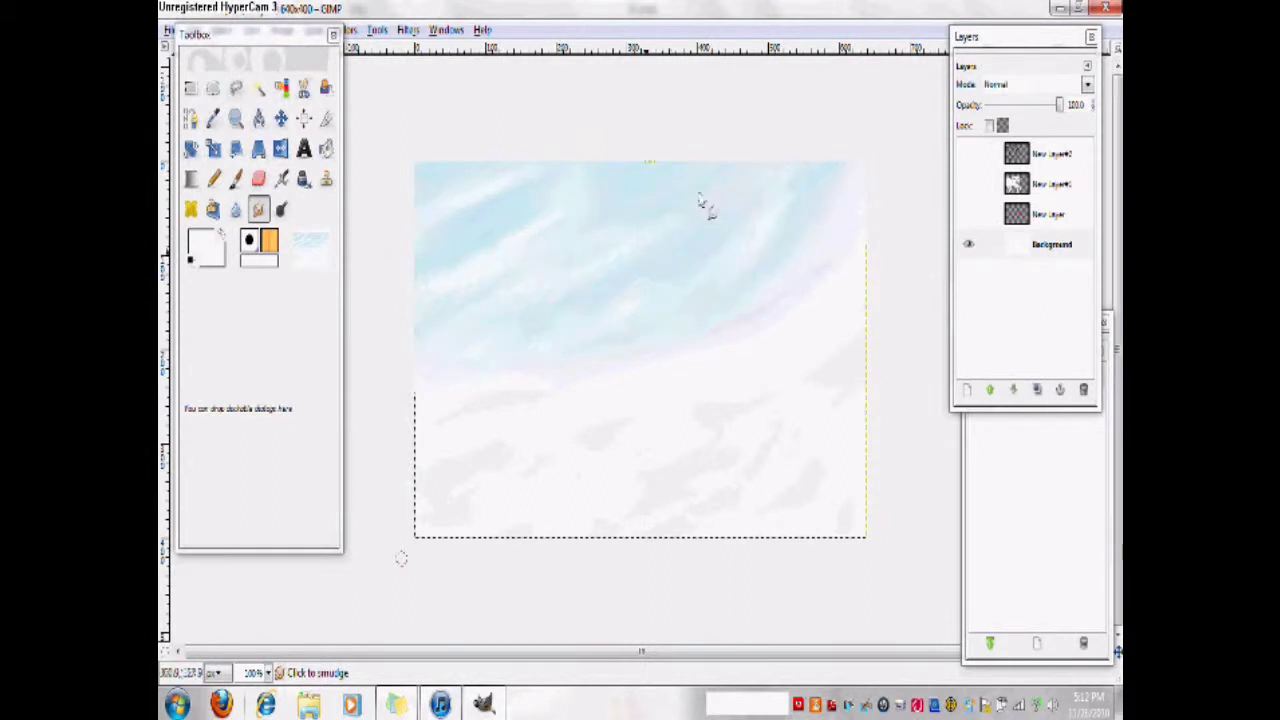
Paint white along the sky's lower edge and smudge it into the blue
{"action": "left_click", "coordinate": [237, 180]}
{"action": "left_click_drag", "start_coordinate": [771, 360], "coordinate": [560, 370]}
{"action": "left_click", "coordinate": [259, 210]}
{"action": "left_click_drag", "start_coordinate": [793, 380], "coordinate": [750, 340]}
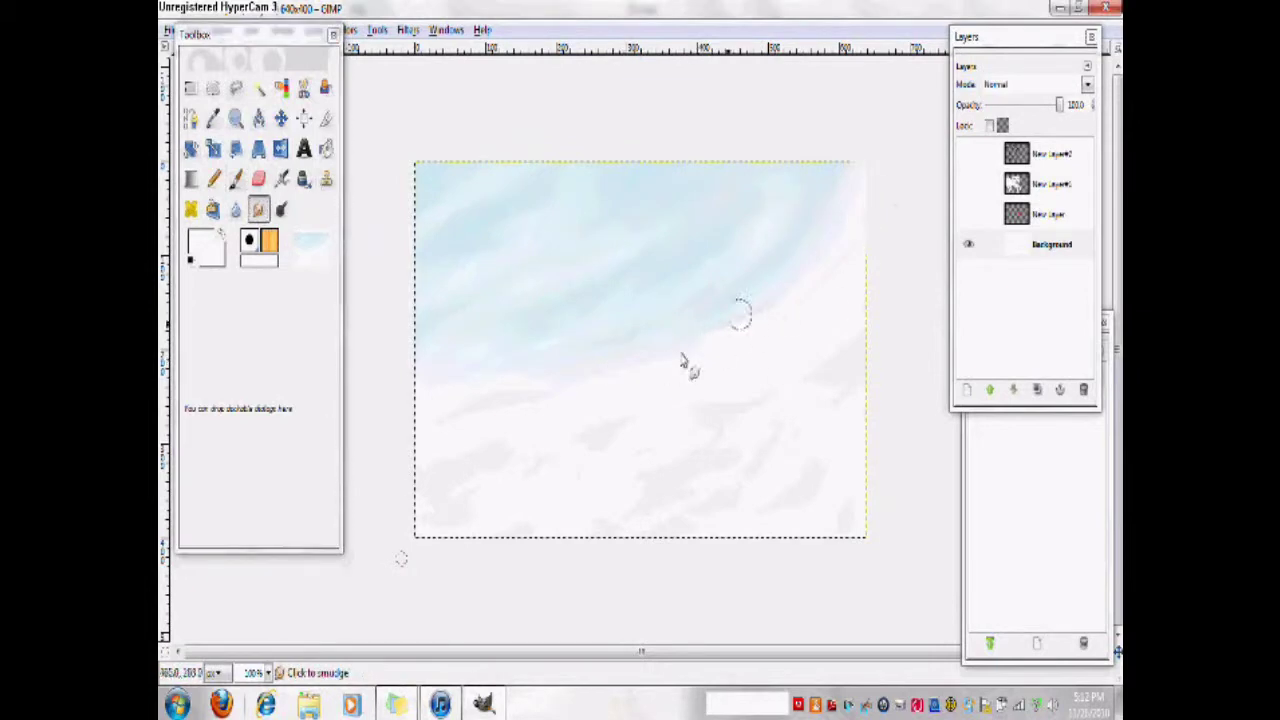
Show New Layer#2 and New Layer#1 again and delete the hidden New Layer from the layer stack
{"action": "left_click", "coordinate": [969, 155]}
{"action": "left_click", "coordinate": [969, 184]}
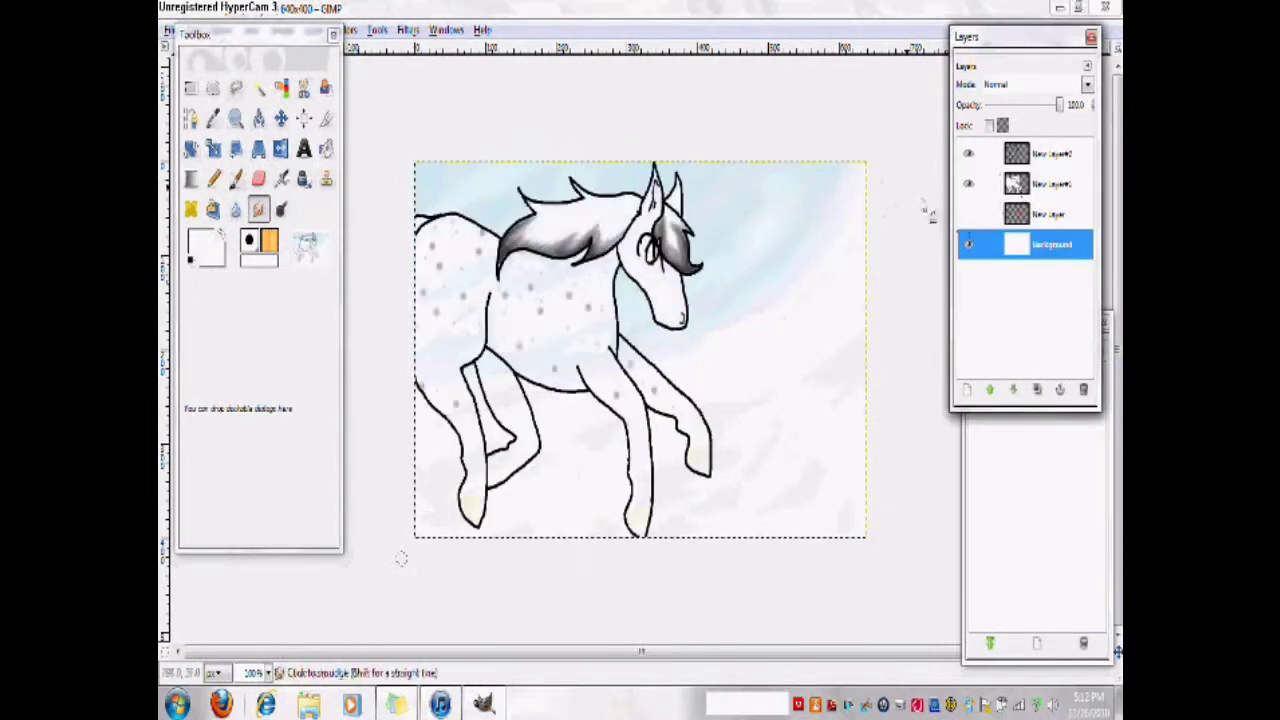
{"action": "left_click", "coordinate": [1040, 216]}
{"action": "key", "text": "ctrl+x"}
{"action": "left_click", "coordinate": [1045, 185]}
{"action": "left_click", "coordinate": [1048, 155]}
Add a new 640 by 400 transparent layer above New Layer#2
{"action": "left_click", "coordinate": [250, 30]}
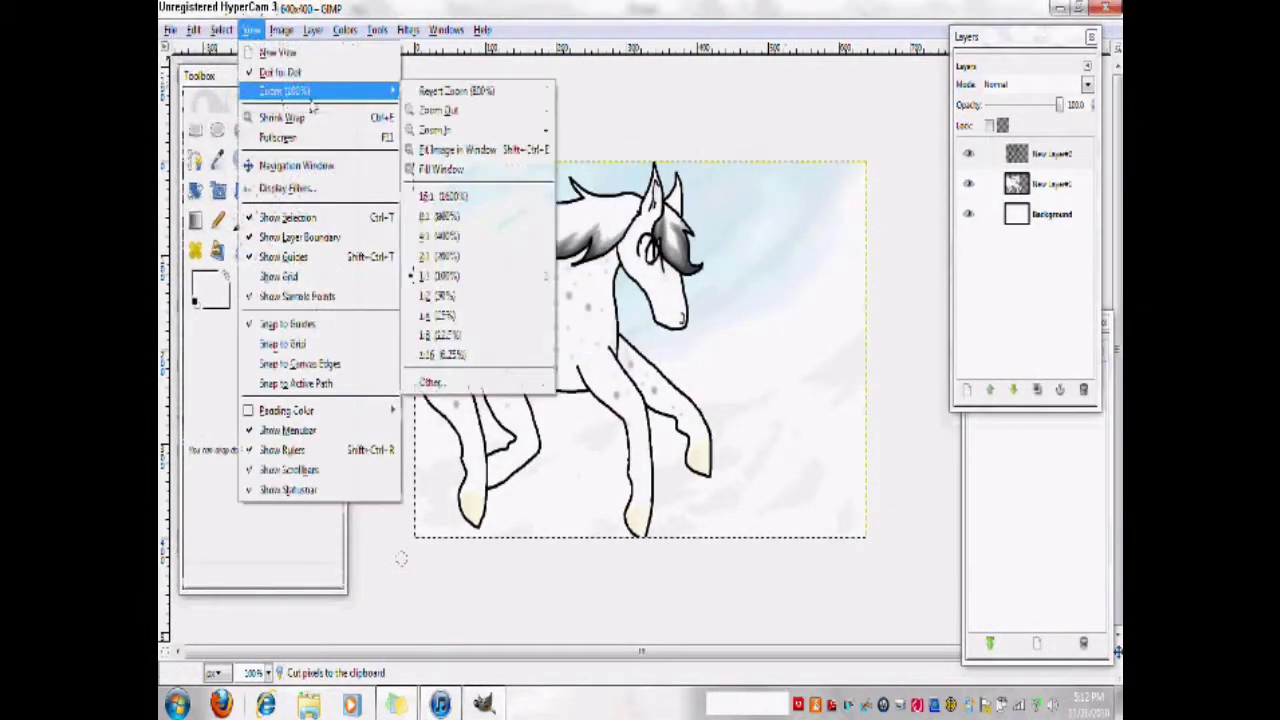
{"action": "mouse_move", "coordinate": [290, 91]}
{"action": "mouse_move", "coordinate": [313, 31]}
{"action": "left_click", "coordinate": [342, 52]}
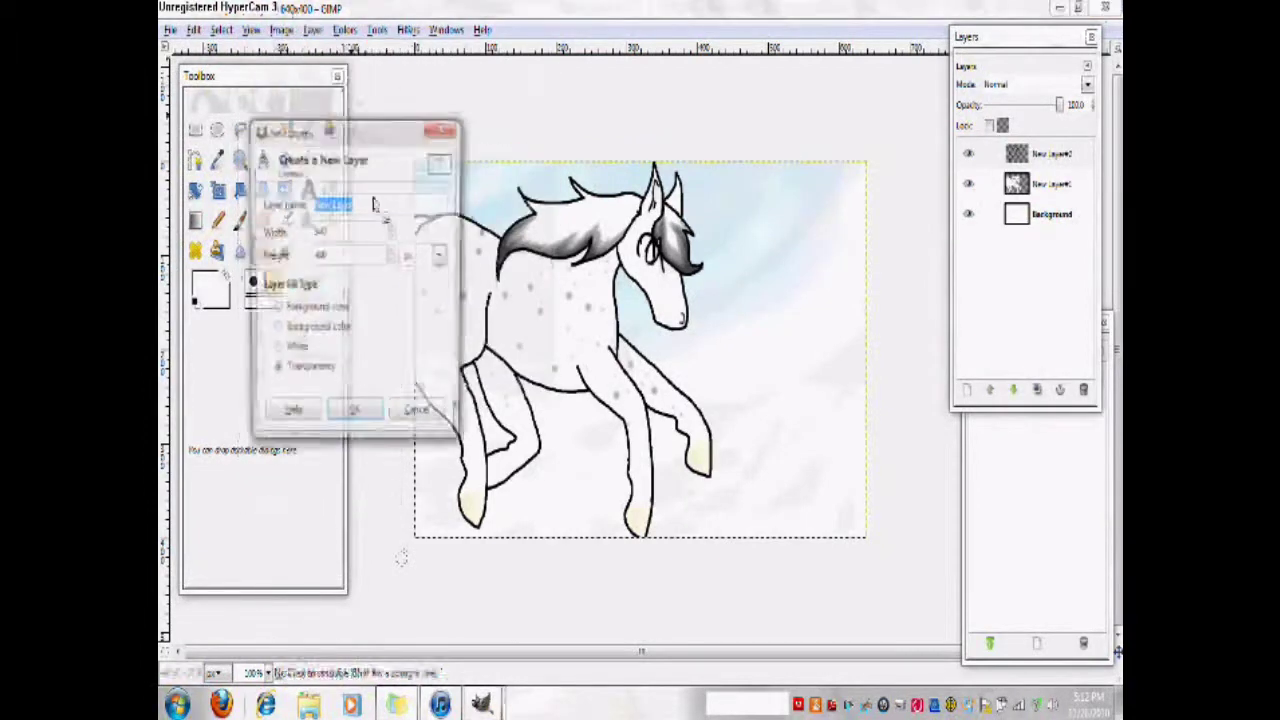
{"action": "left_click", "coordinate": [356, 414]}
Spray white over the horse's front hooves and the nearby ground on the new layer with the Airbrush
{"action": "left_click", "coordinate": [207, 286]}
{"action": "left_click", "coordinate": [416, 576]}
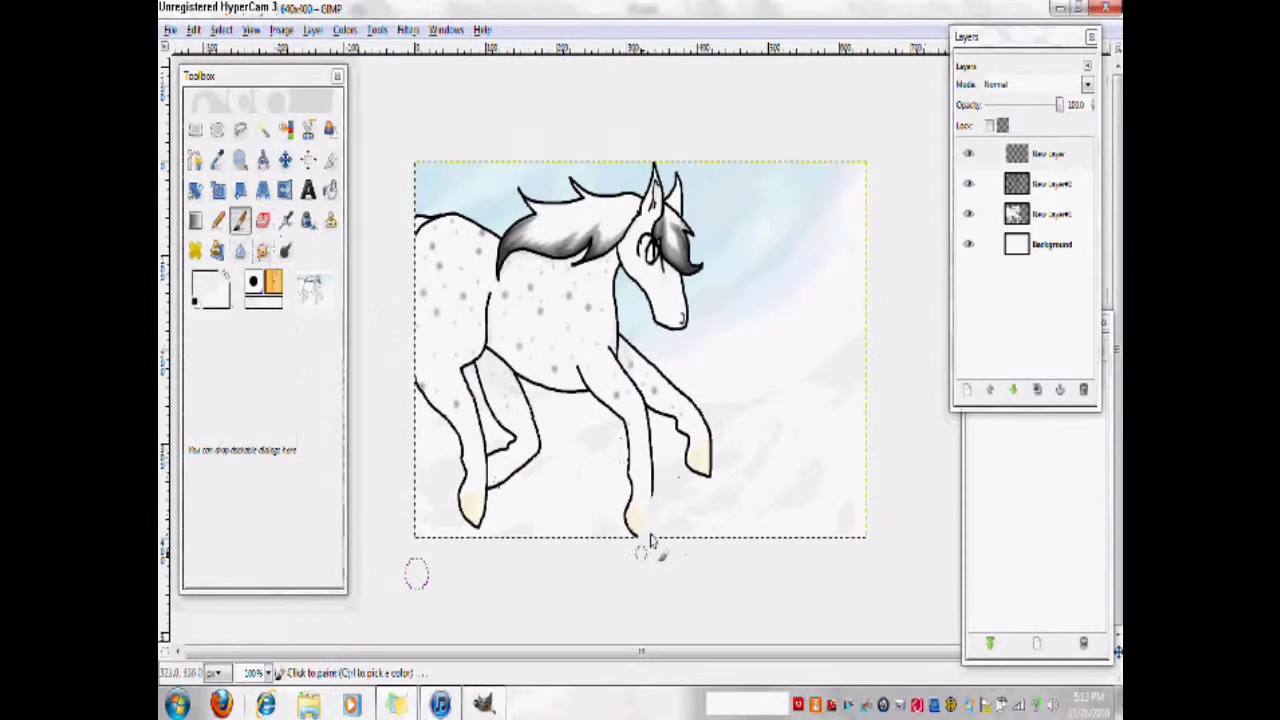
{"action": "key", "text": "a"}
{"action": "double_click", "coordinate": [287, 221]}
{"action": "left_click_drag", "start_coordinate": [286, 212], "coordinate": [261, 212]}
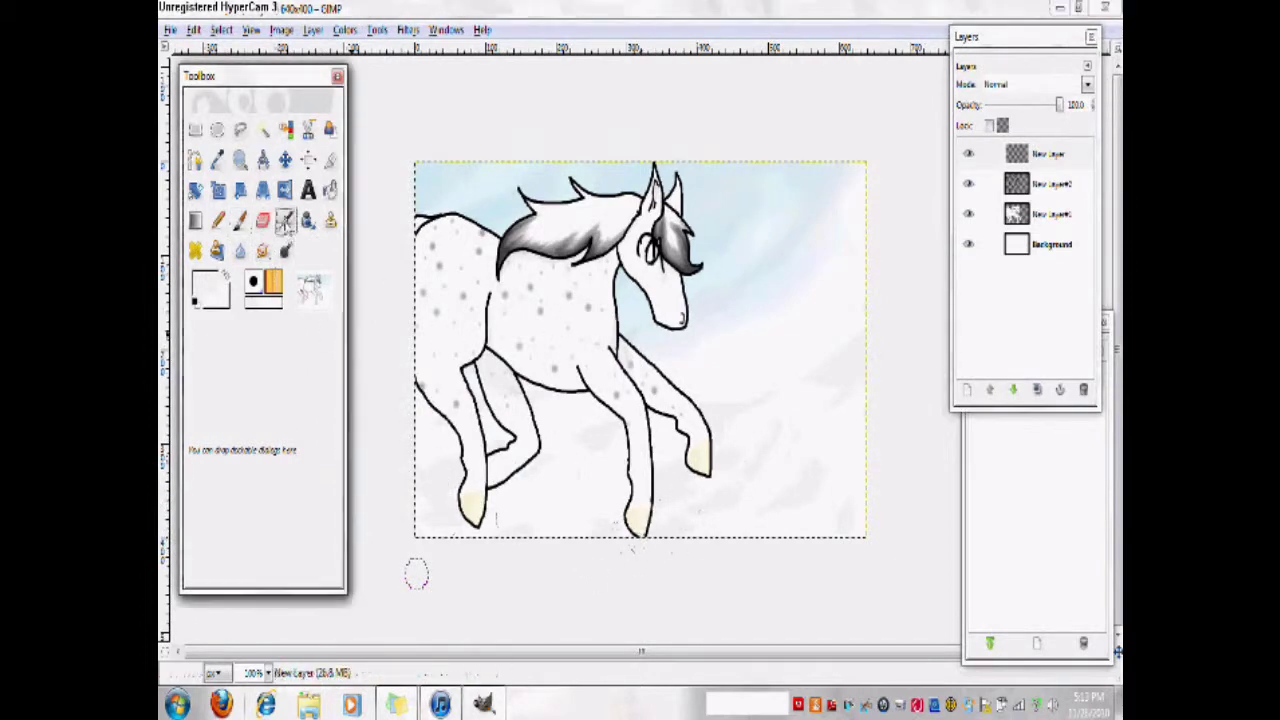
{"action": "left_click", "coordinate": [359, 91]}
{"action": "left_click", "coordinate": [208, 287]}
{"action": "left_click", "coordinate": [417, 577]}
{"action": "left_click_drag", "start_coordinate": [646, 547], "coordinate": [603, 547]}
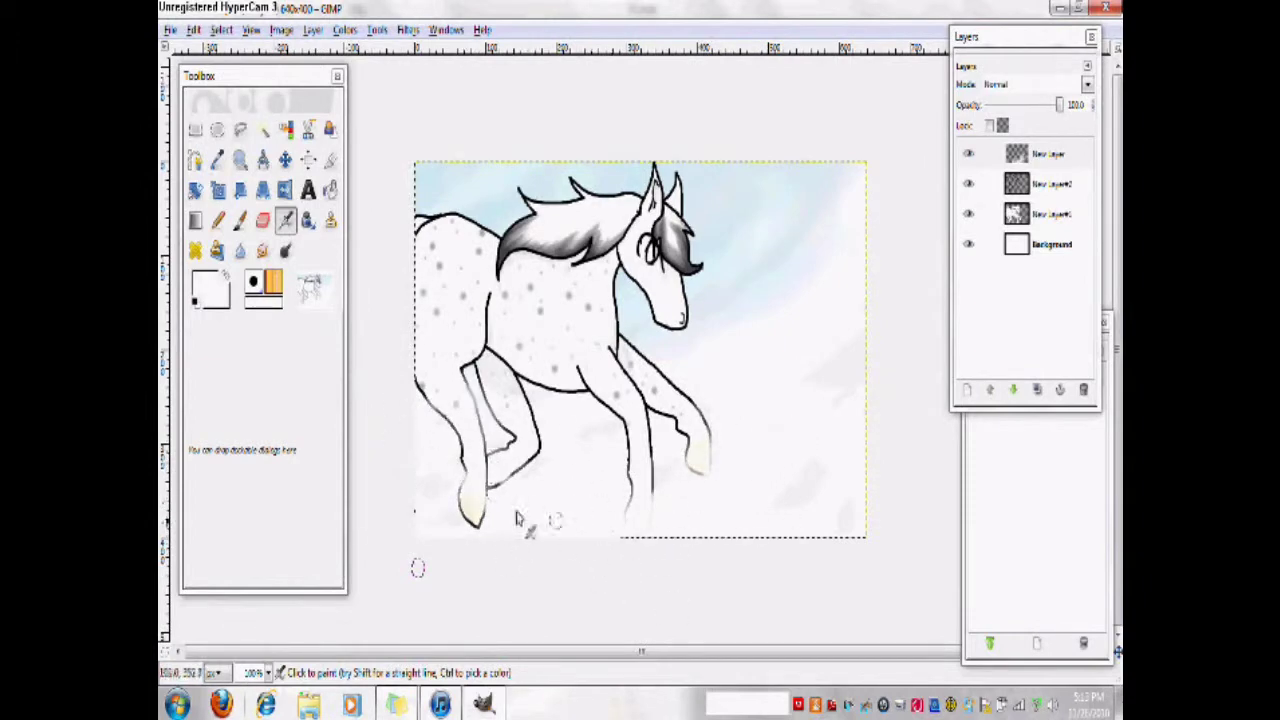
Enlarge the airbrush and spray white snow mist over the lower legs, the hind hoof and the grey ground patches
{"action": "double_click", "coordinate": [287, 221]}
{"action": "left_click_drag", "start_coordinate": [304, 235], "coordinate": [315, 235]}
{"action": "left_click", "coordinate": [363, 110]}
{"action": "mouse_move", "coordinate": [525, 515]}
{"action": "left_mouse_down"}
{"action": "mouse_move", "coordinate": [408, 405]}
{"action": "mouse_move", "coordinate": [704, 508]}
{"action": "mouse_move", "coordinate": [438, 525]}
{"action": "mouse_move", "coordinate": [832, 404]}
{"action": "left_mouse_up"}
{"action": "left_click", "coordinate": [208, 287]}
{"action": "left_click", "coordinate": [417, 577]}
{"action": "left_click", "coordinate": [208, 287]}
{"action": "left_click", "coordinate": [417, 577]}
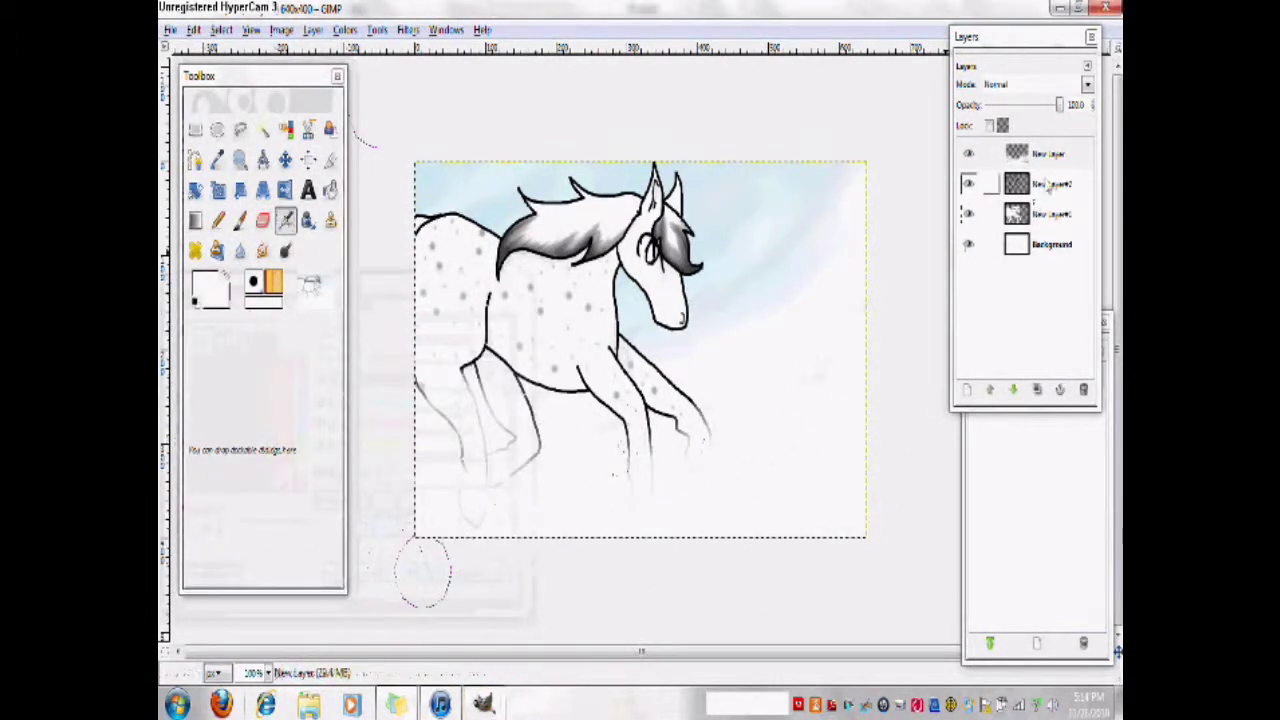
Soften the horse's black outlines on New Layer#2 with a large Blur brush
{"action": "left_click", "coordinate": [1047, 187]}
{"action": "double_click", "coordinate": [240, 252]}
{"action": "left_click", "coordinate": [329, 148]}
{"action": "mouse_move", "coordinate": [727, 370]}
{"action": "left_mouse_down"}
{"action": "mouse_move", "coordinate": [449, 460]}
{"action": "mouse_move", "coordinate": [405, 550]}
{"action": "left_mouse_up"}
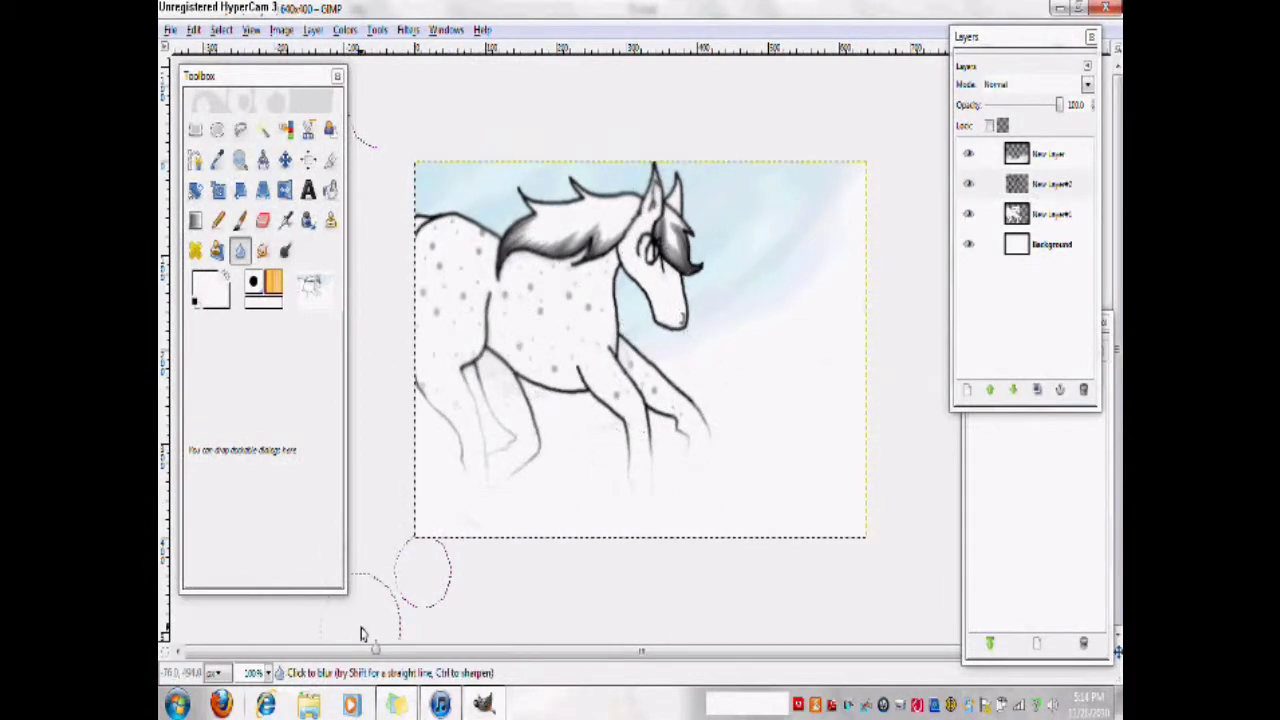
Fill the horse's eye with light blue on New Layer#1 using a small paintbrush
{"action": "left_click", "coordinate": [1037, 218]}
{"action": "left_click", "coordinate": [251, 30]}
{"action": "mouse_move", "coordinate": [291, 91]}
{"action": "left_click", "coordinate": [445, 236]}
{"action": "scroll", "coordinate": [450, 240], "scroll_direction": "up", "scroll_amount": 5}
{"action": "left_click", "coordinate": [251, 30]}
{"action": "left_click", "coordinate": [450, 216]}
{"action": "scroll", "coordinate": [470, 228], "scroll_direction": "up", "scroll_amount": 2}
{"action": "left_click", "coordinate": [240, 221]}
{"action": "left_click", "coordinate": [207, 286]}
{"action": "left_click", "coordinate": [407, 330]}
{"action": "left_click_drag", "start_coordinate": [468, 375], "coordinate": [435, 374]}
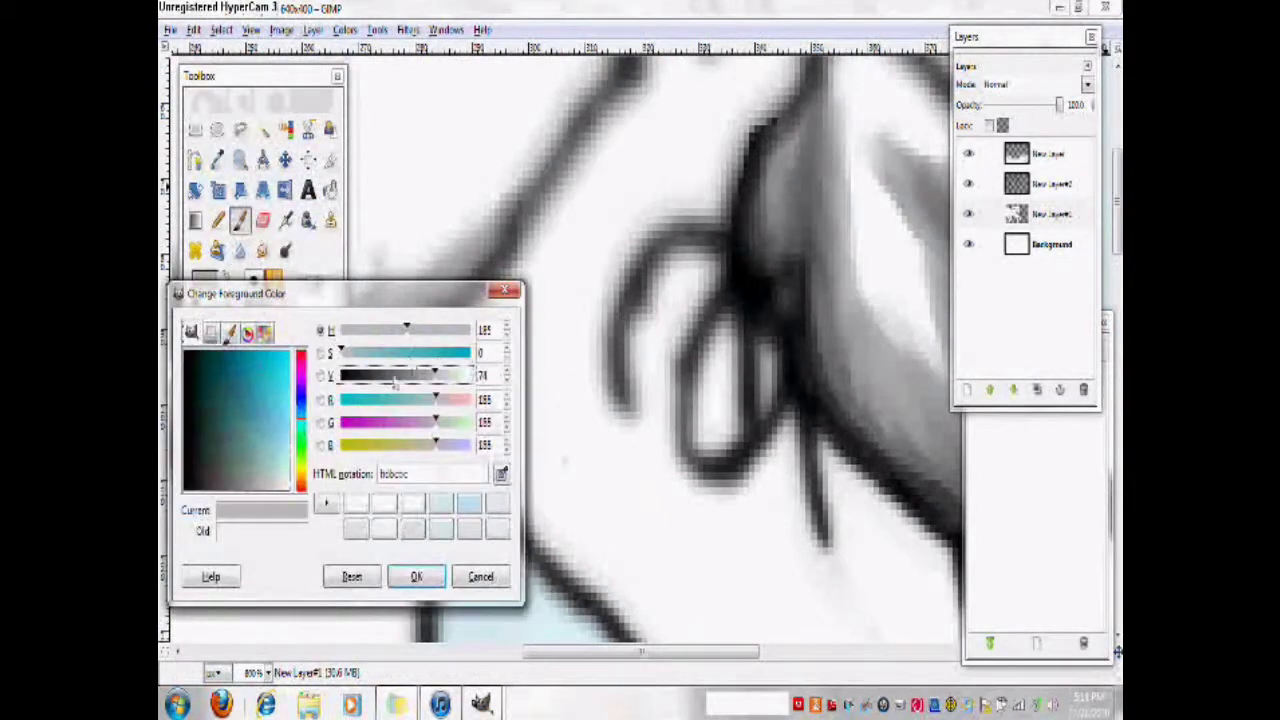
{"action": "left_click", "coordinate": [469, 503]}
{"action": "left_click", "coordinate": [416, 577]}
{"action": "double_click", "coordinate": [240, 221]}
{"action": "left_click_drag", "start_coordinate": [280, 217], "coordinate": [262, 217]}
{"action": "left_click_drag", "start_coordinate": [726, 336], "coordinate": [716, 383]}
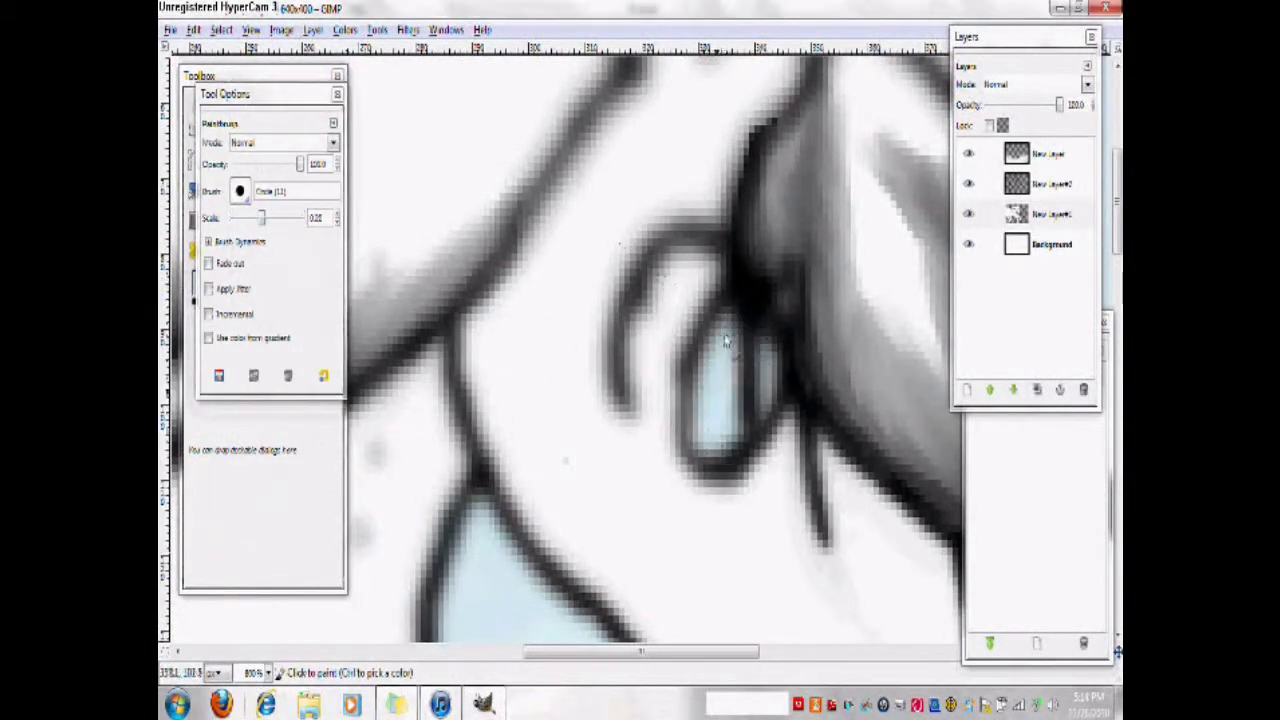
Paint a more saturated blue into the middle of the horse's eye and blend it into the lighter blue
{"action": "left_click", "coordinate": [232, 545]}
{"action": "left_click", "coordinate": [207, 286]}
{"action": "left_click_drag", "start_coordinate": [463, 375], "coordinate": [452, 375]}
{"action": "left_click", "coordinate": [416, 577]}
{"action": "left_click", "coordinate": [207, 286]}
{"action": "left_click", "coordinate": [384, 503]}
{"action": "left_click", "coordinate": [425, 582]}
{"action": "left_click", "coordinate": [207, 286]}
{"action": "left_click_drag", "start_coordinate": [360, 352], "coordinate": [379, 354]}
{"action": "left_click", "coordinate": [416, 577]}
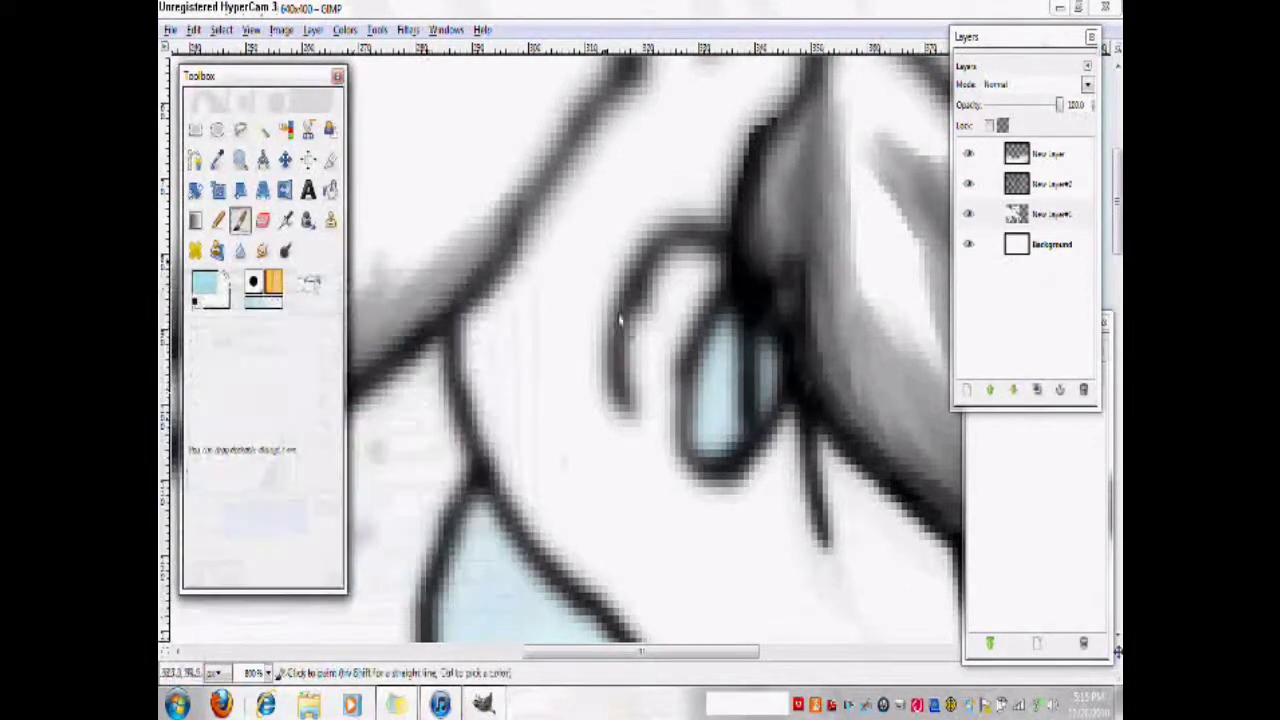
{"action": "left_click_drag", "start_coordinate": [728, 360], "coordinate": [716, 436]}
{"action": "left_click", "coordinate": [207, 286]}
{"action": "left_click", "coordinate": [416, 576]}
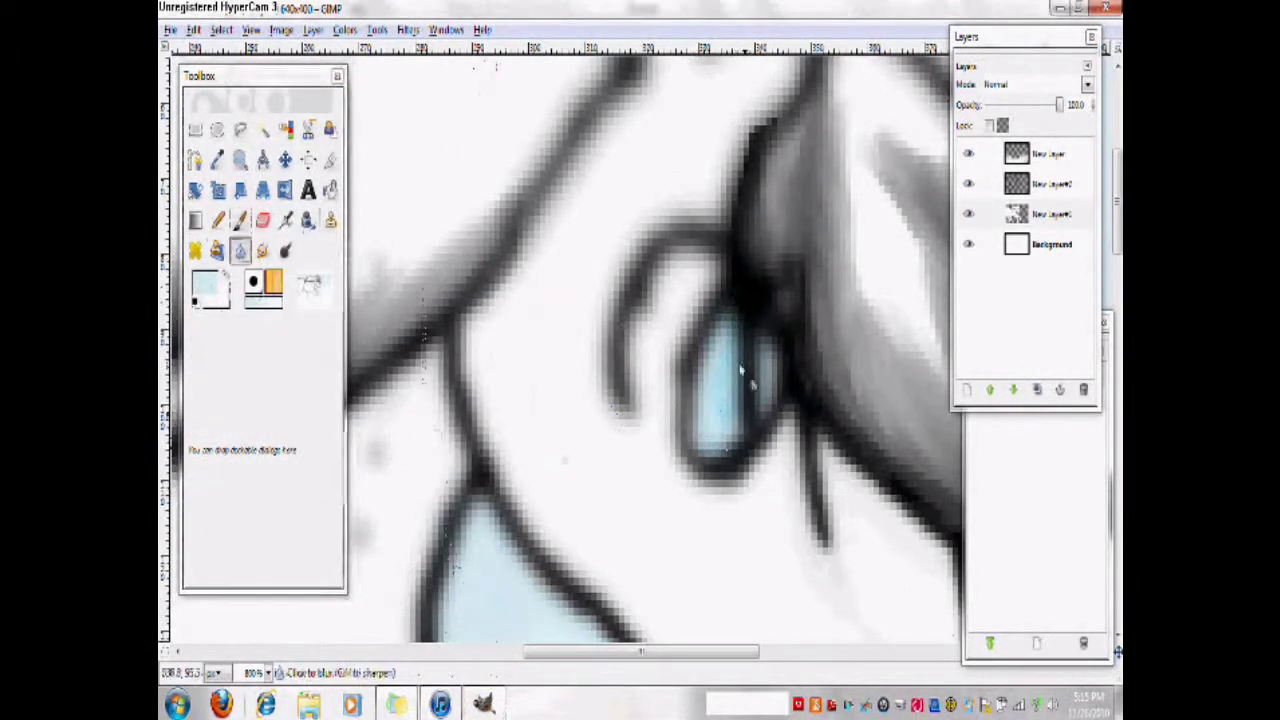
Add a white highlight to the upper part of the blue eye and soften it with the Blur tool
{"action": "left_click", "coordinate": [207, 286]}
{"action": "left_click", "coordinate": [296, 489]}
{"action": "left_click", "coordinate": [416, 577]}
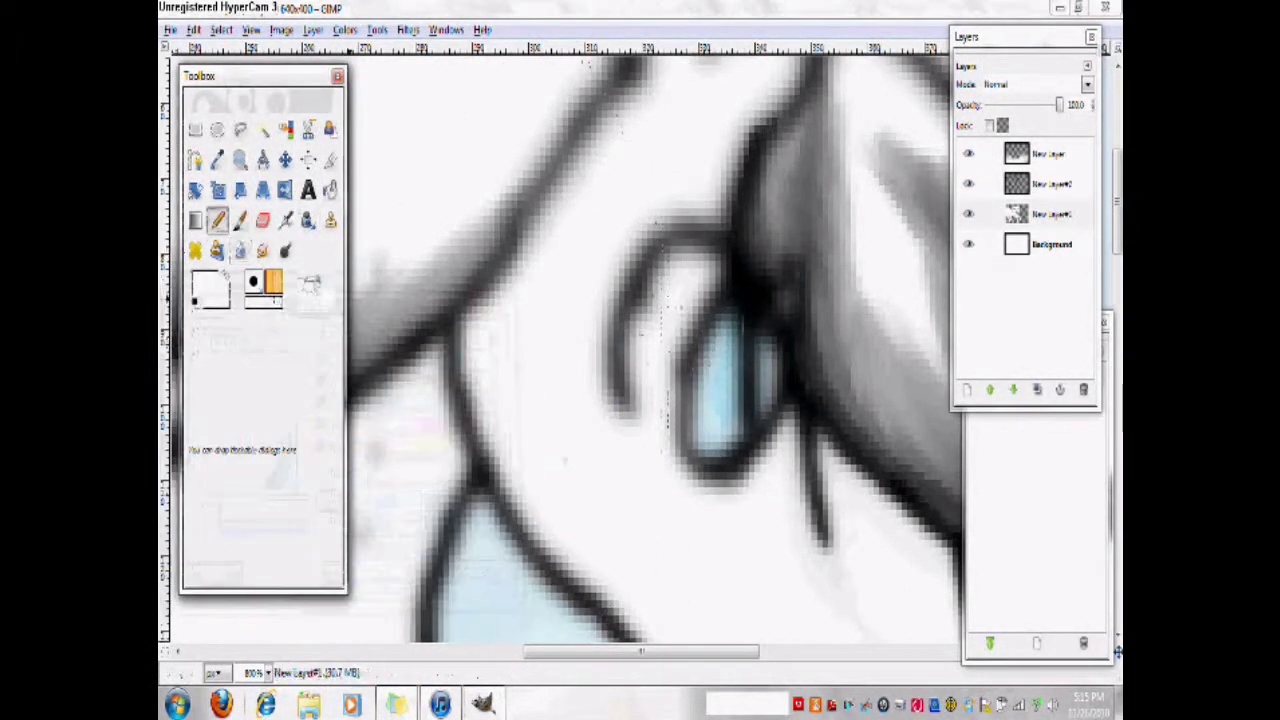
{"action": "left_click", "coordinate": [239, 251]}
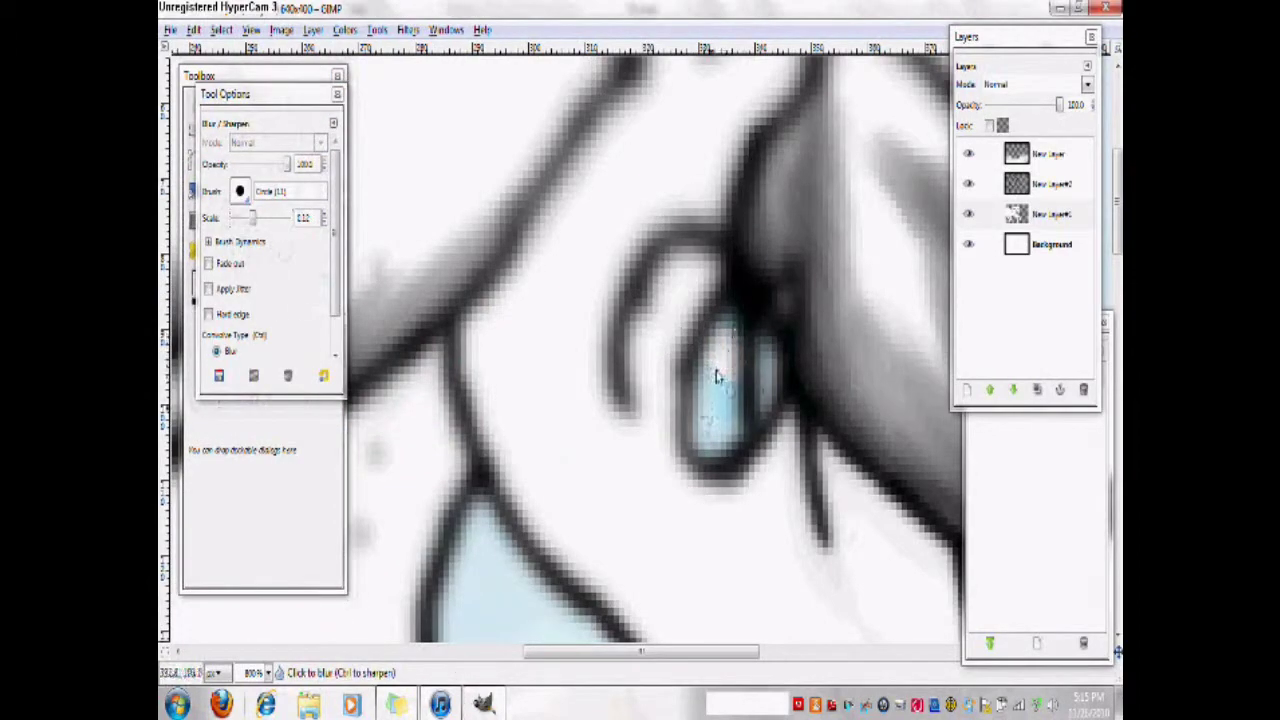
{"action": "left_click", "coordinate": [251, 29]}
{"action": "mouse_move", "coordinate": [286, 89]}
{"action": "left_click", "coordinate": [457, 254]}
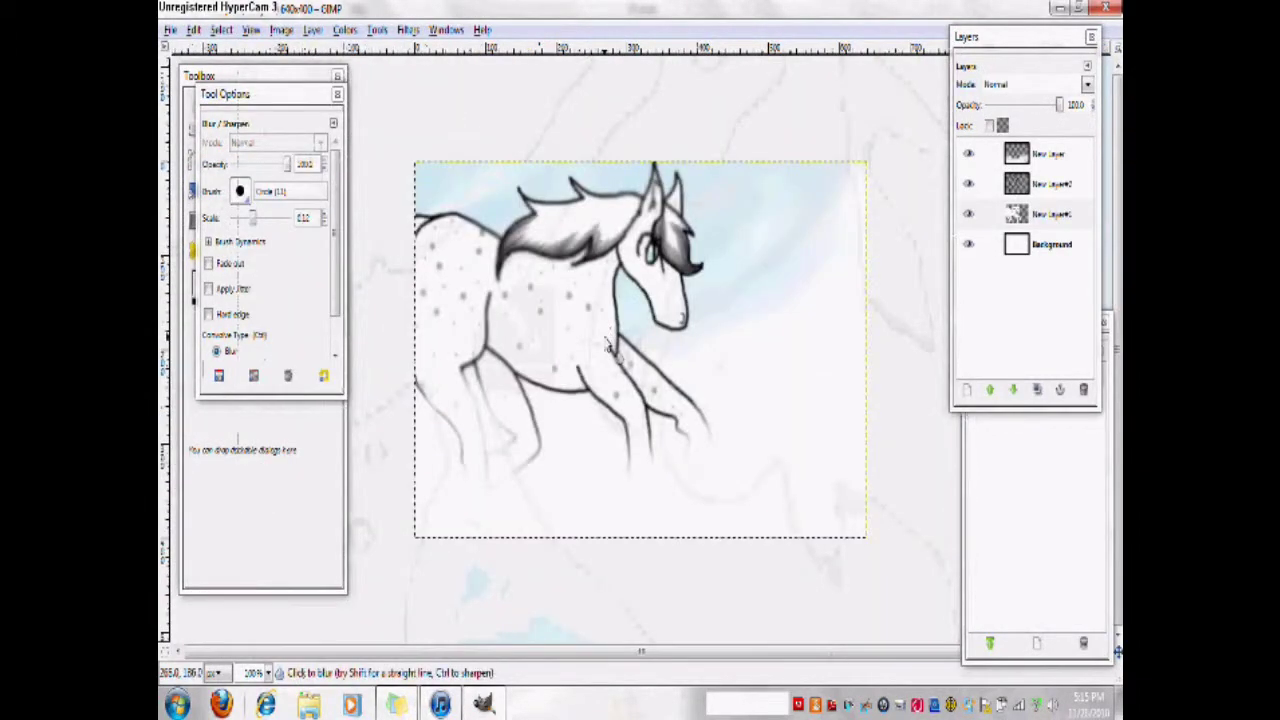